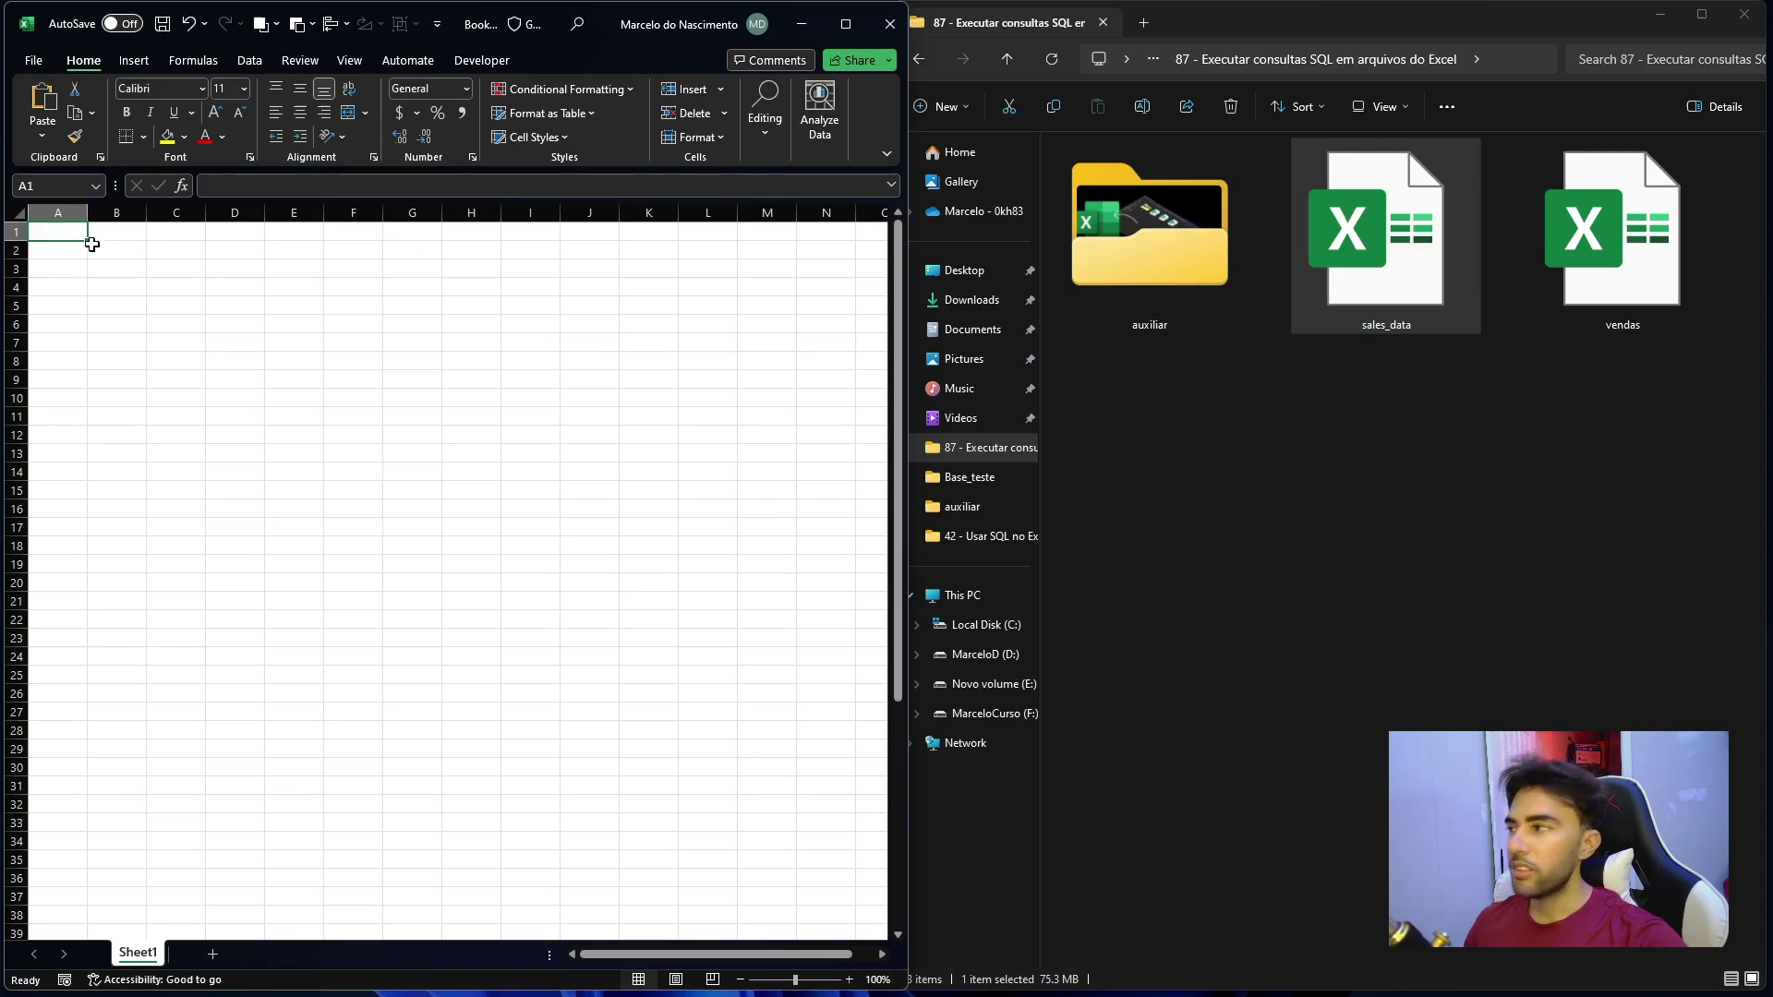
Switch from the blank workbook to the project folder and select the sales_data file.
click(54, 231)
drag(54, 230, 483, 514)
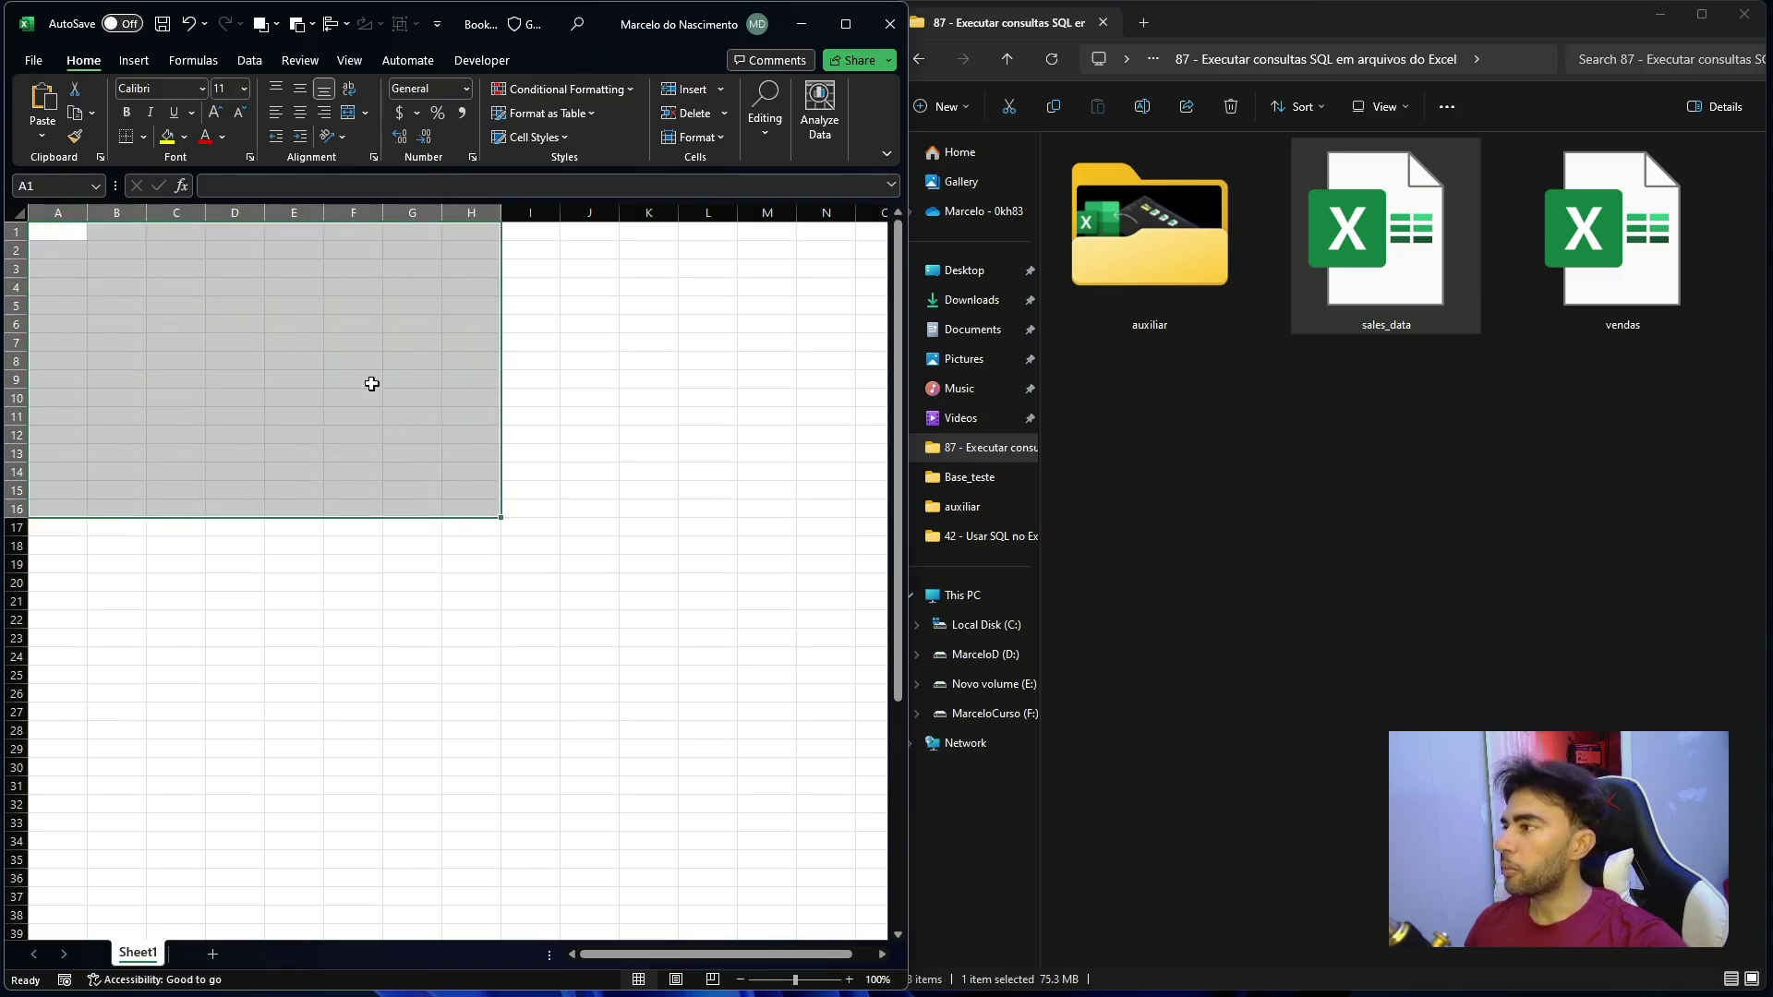
click(353, 360)
click(1365, 268)
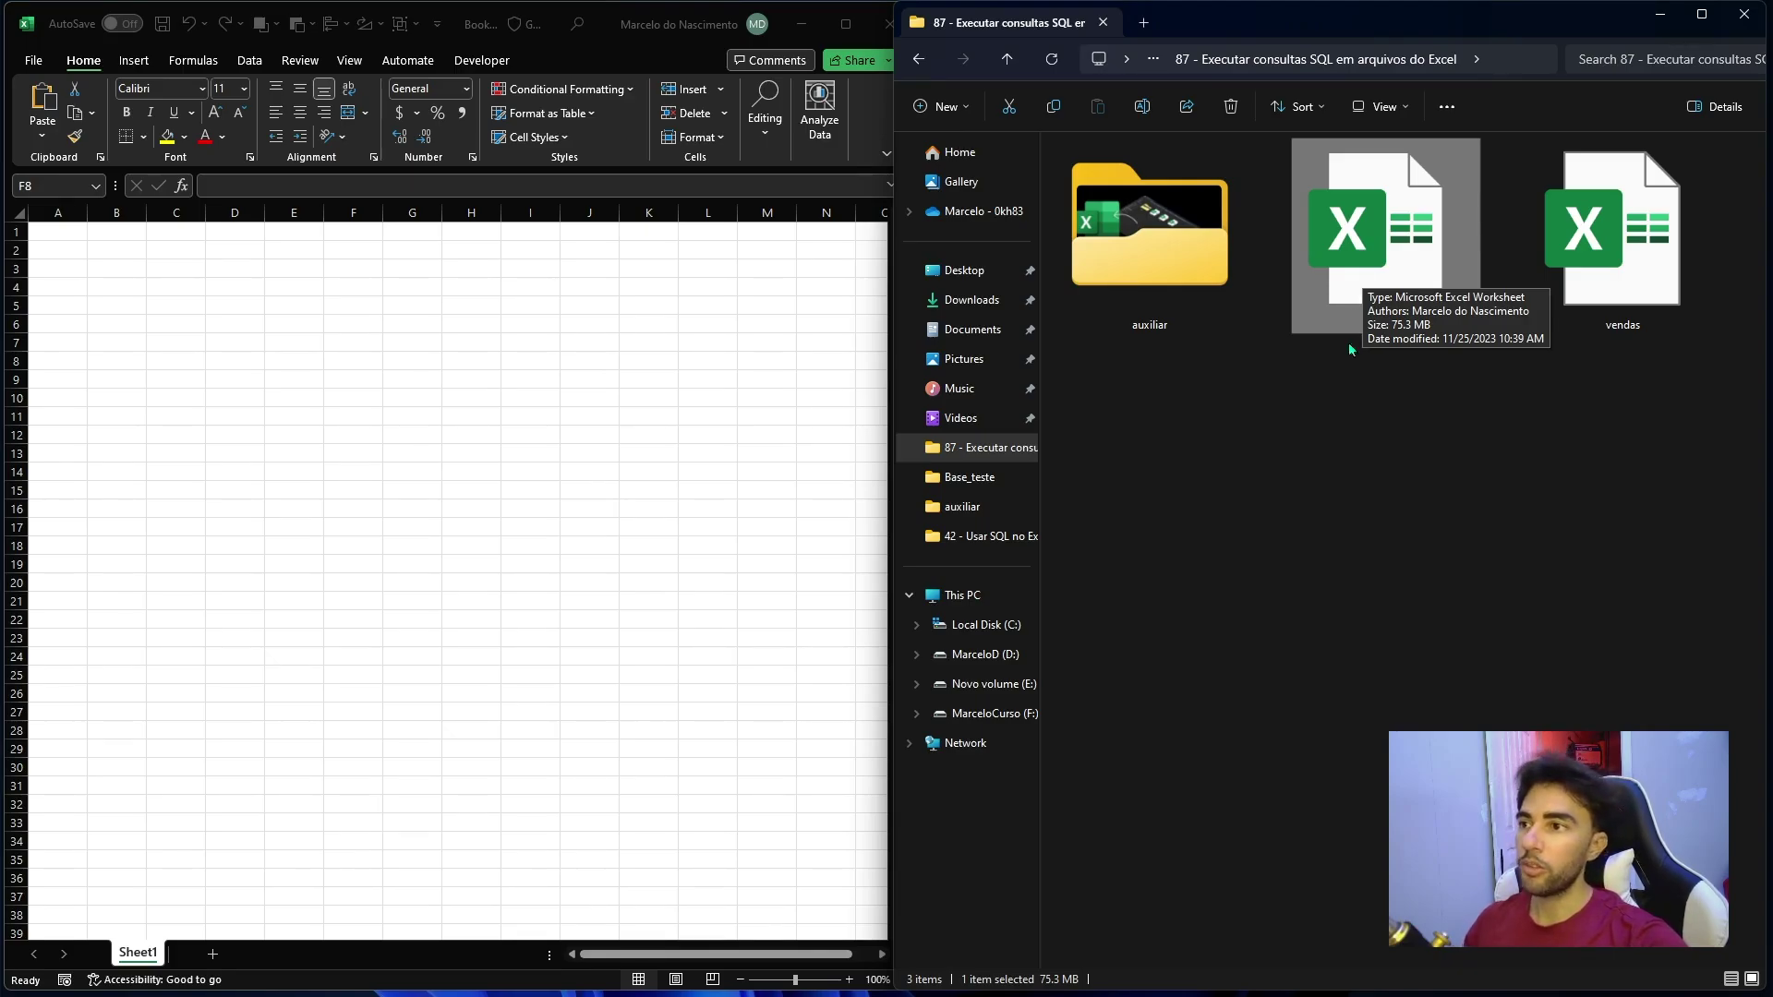
click(1372, 422)
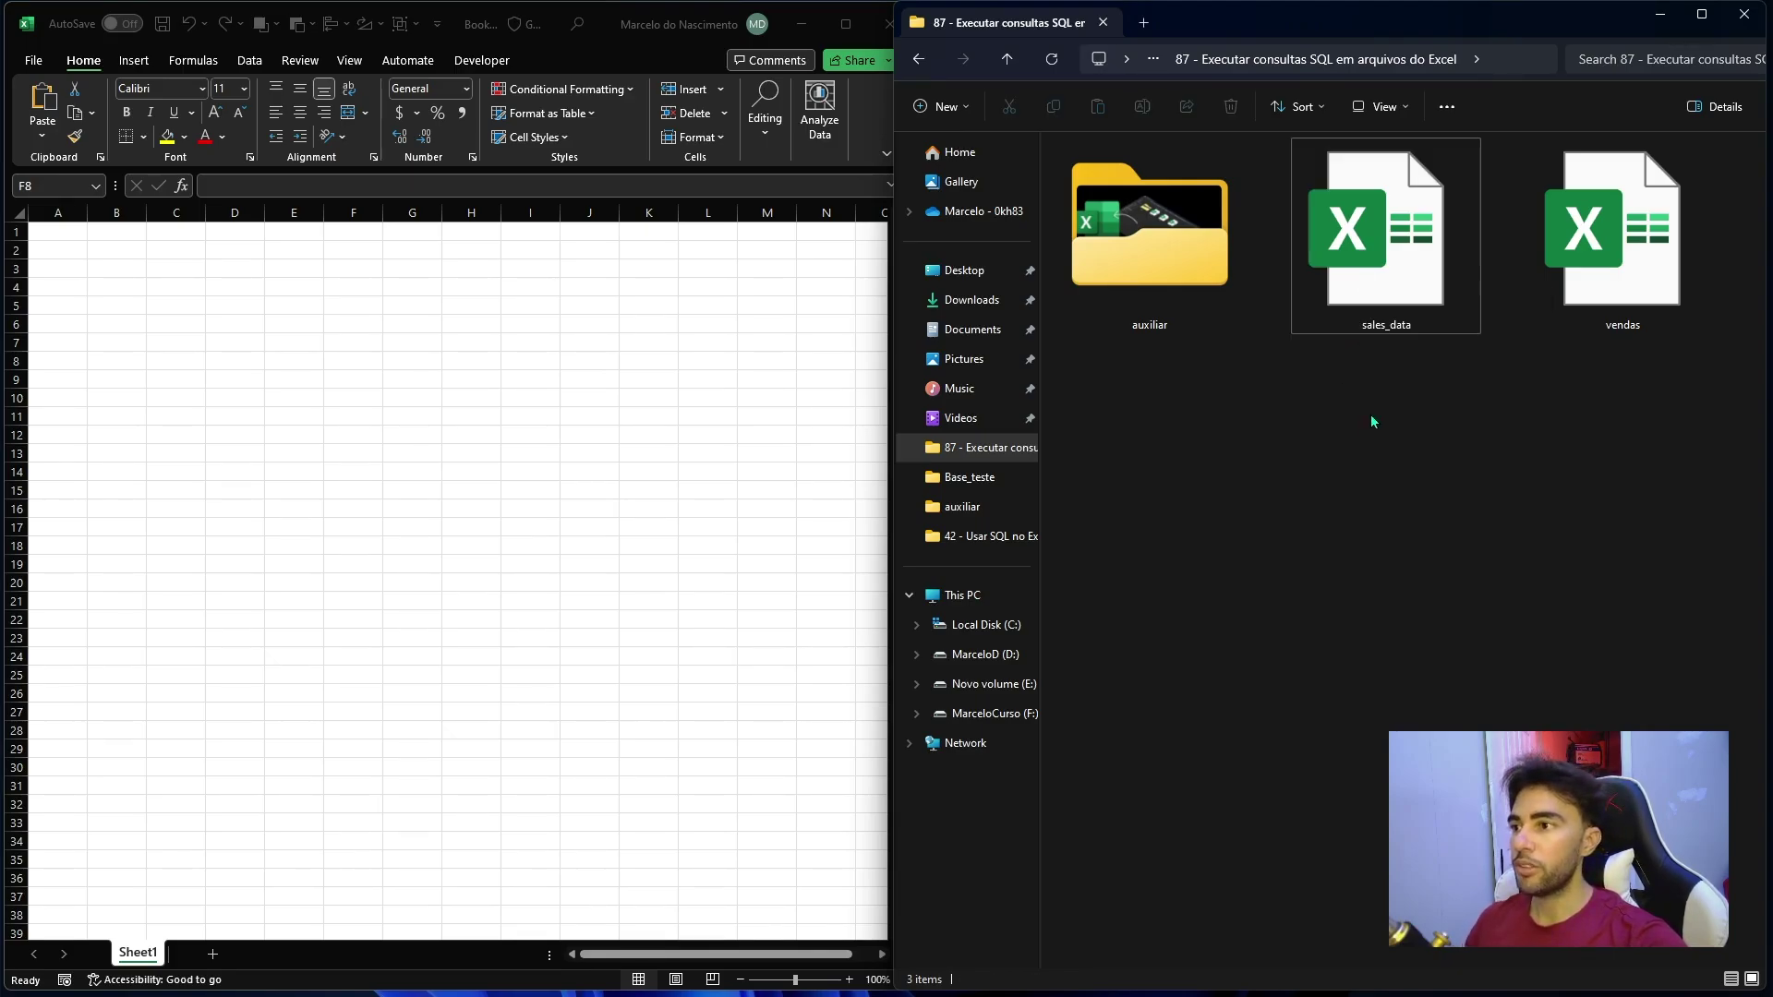
click(1372, 264)
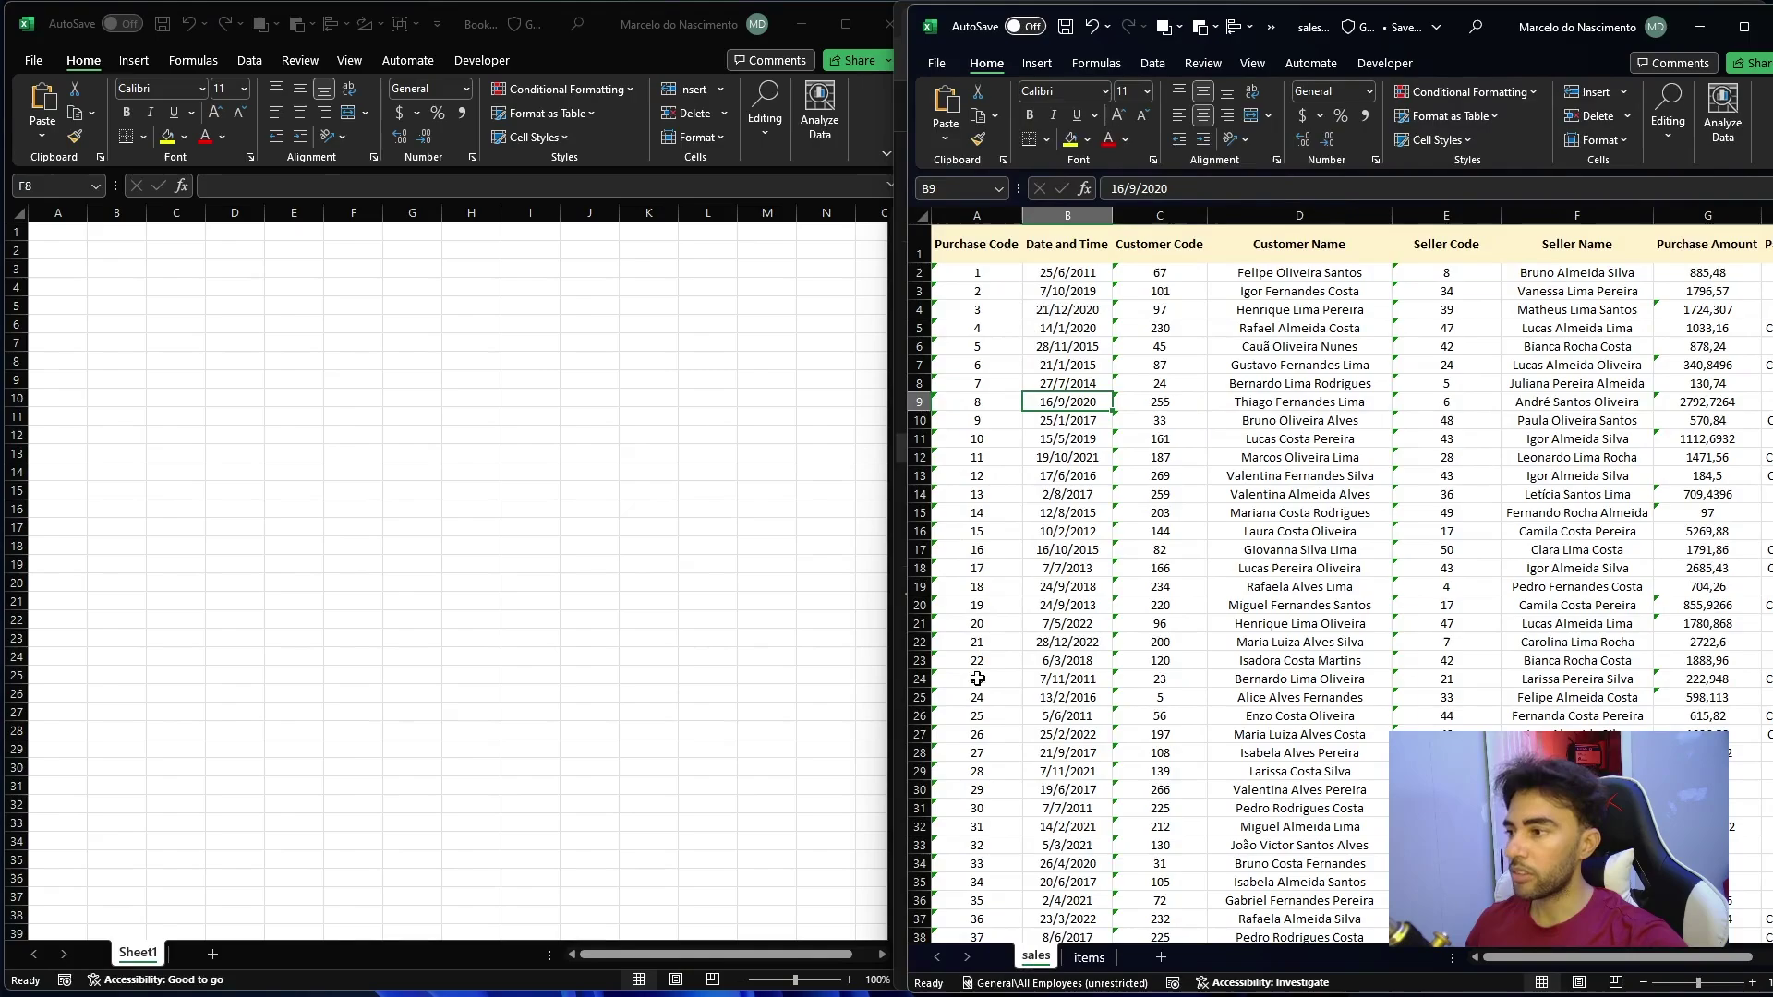
Review the items and sales sheets and the sales headers in sales_data, then minimize it.
click(1090, 957)
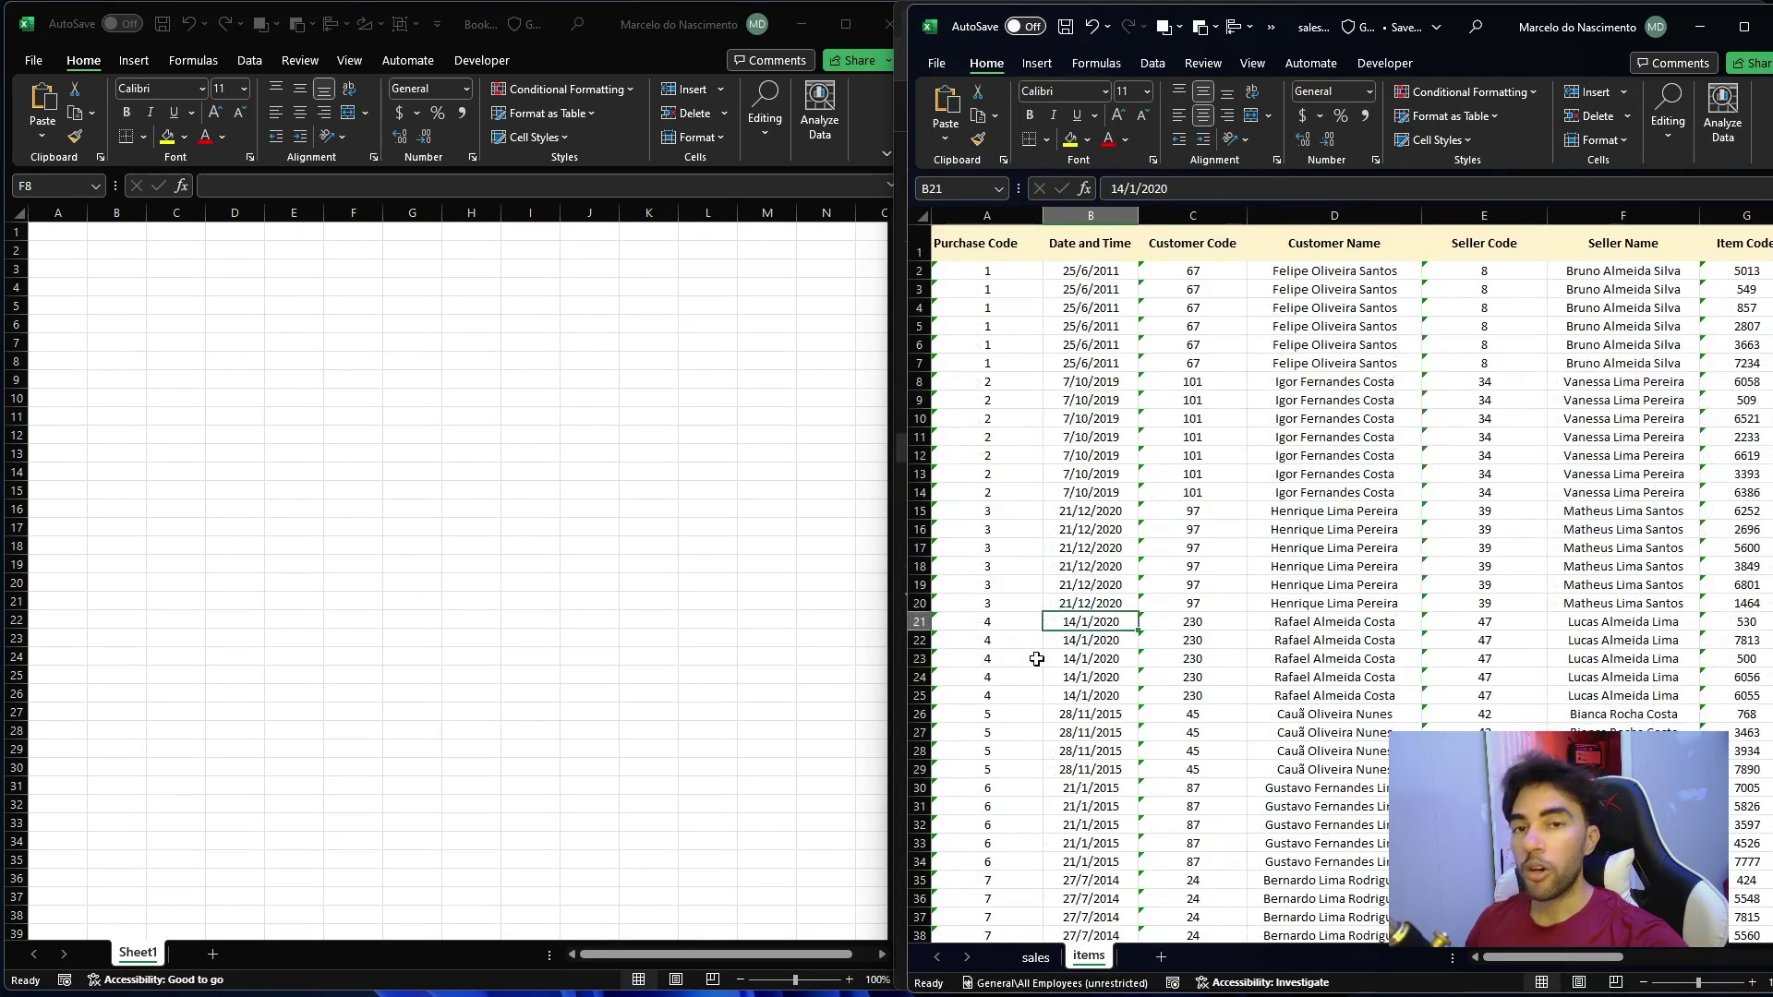
click(1035, 957)
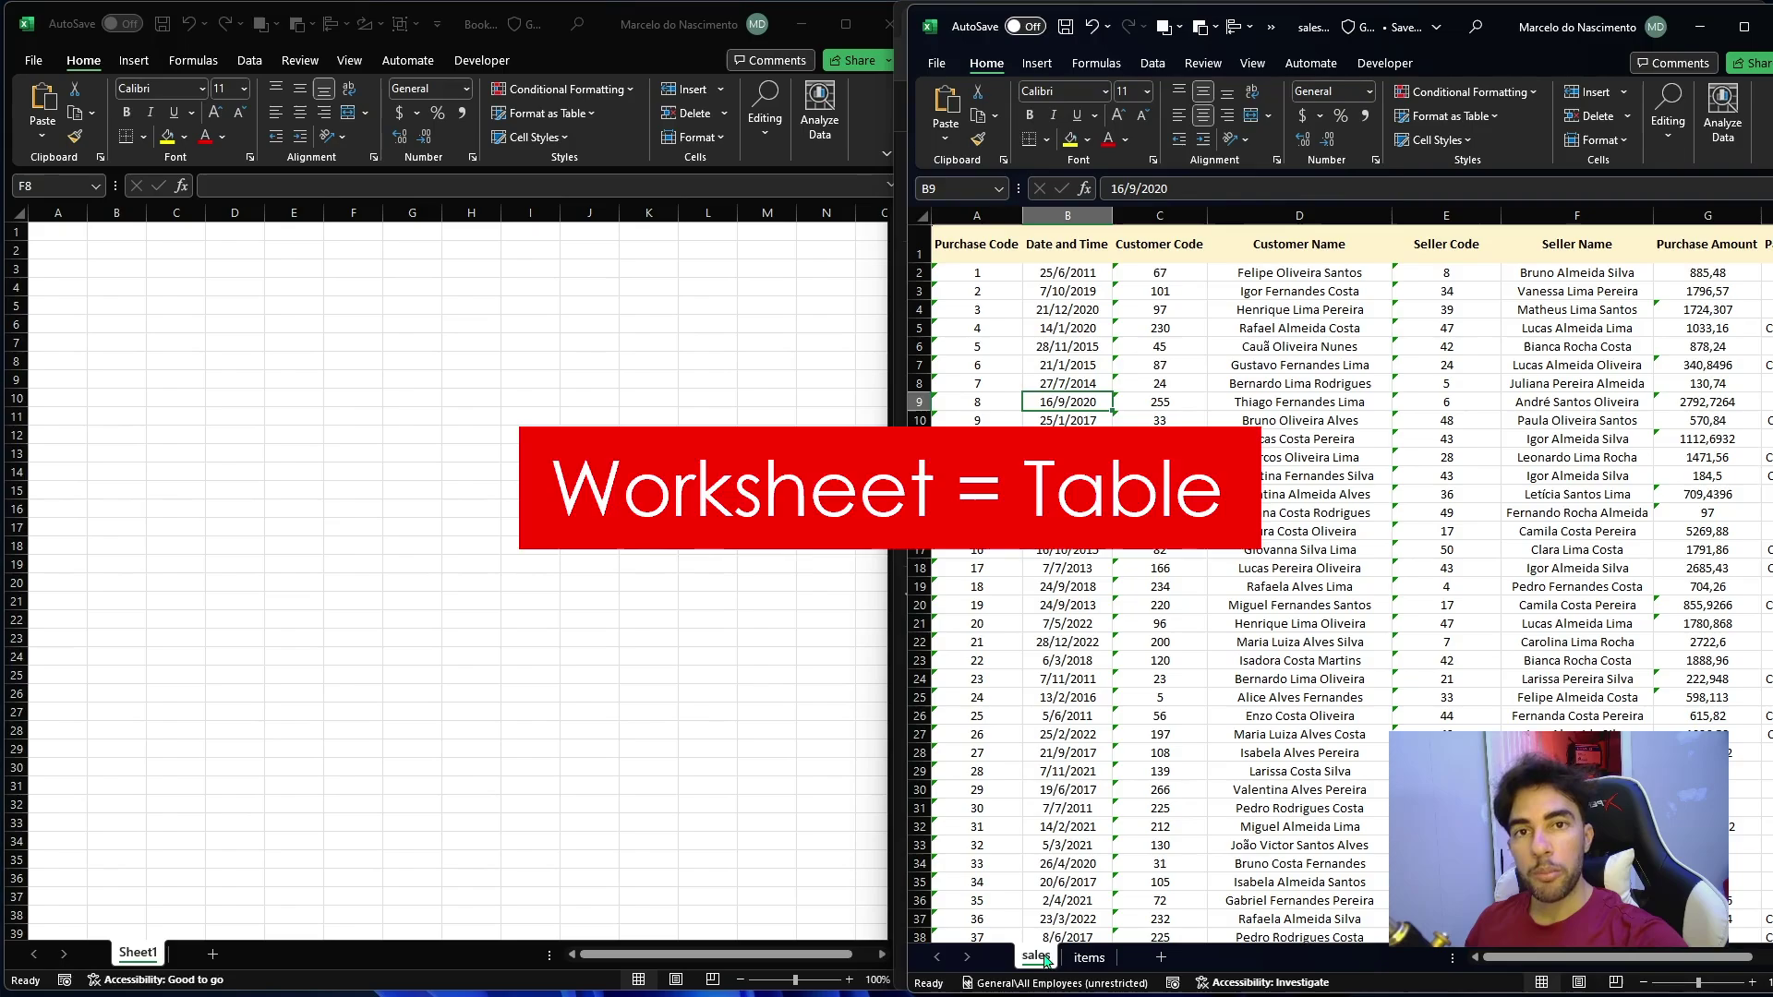
drag(981, 250, 1179, 247)
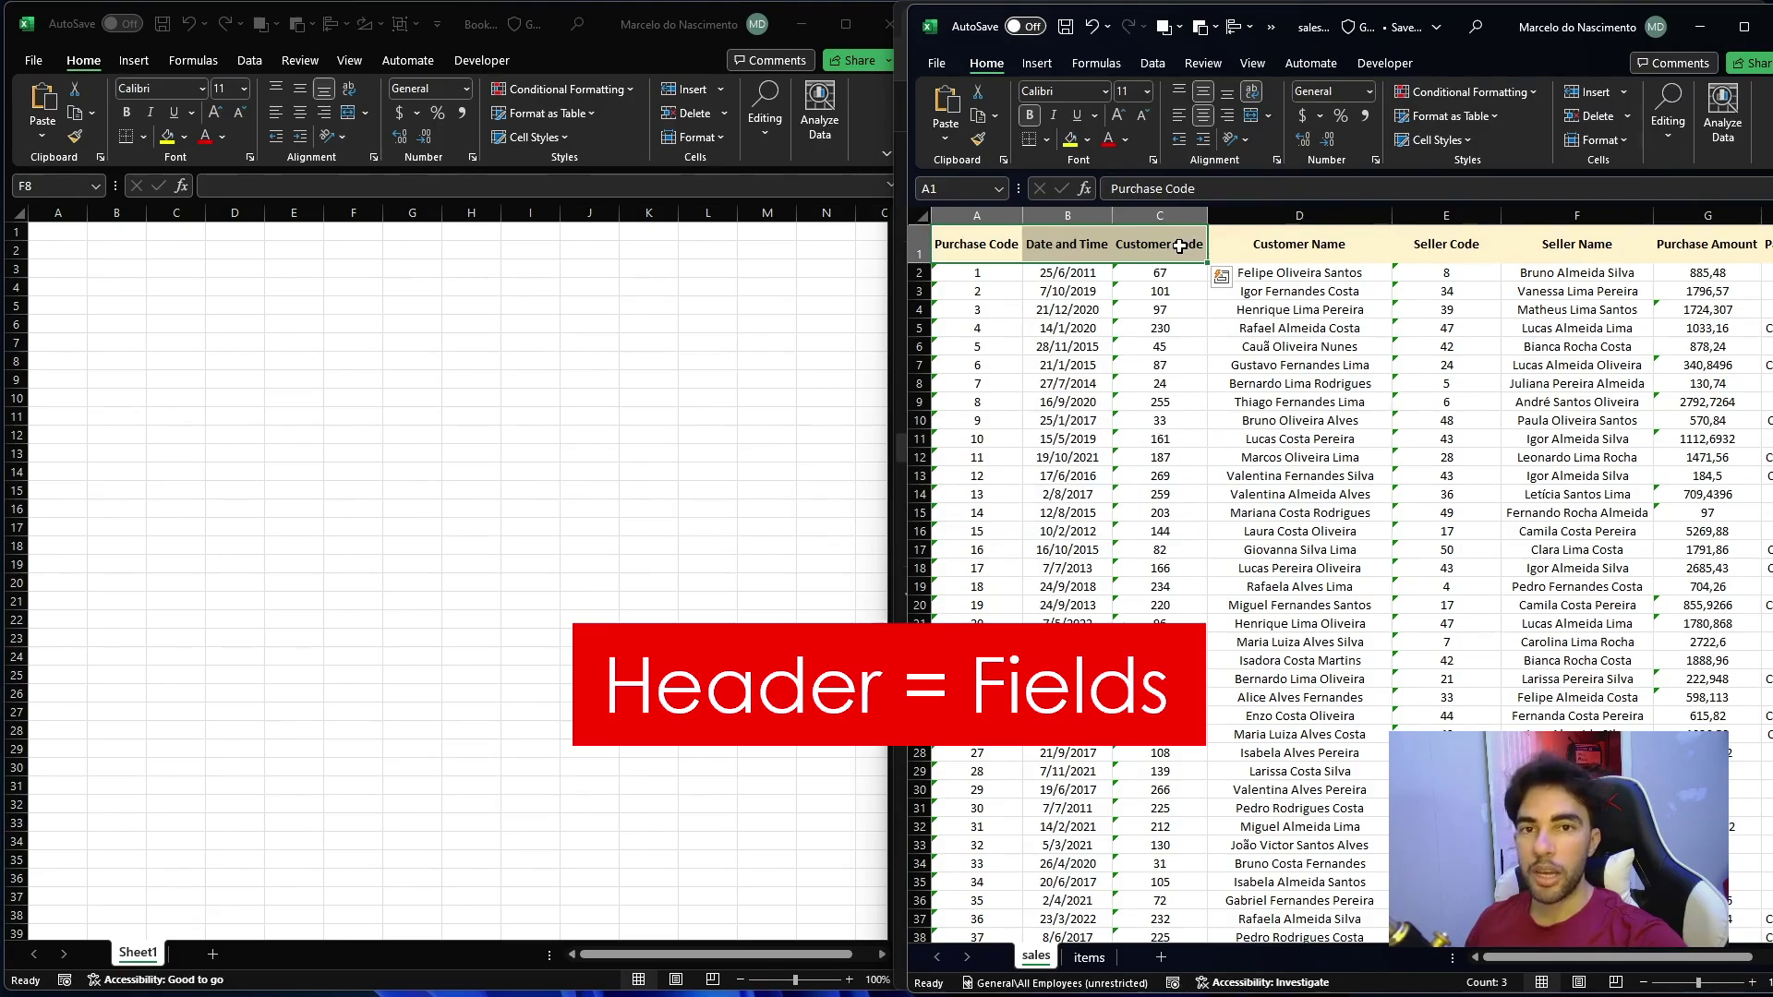
click(982, 251)
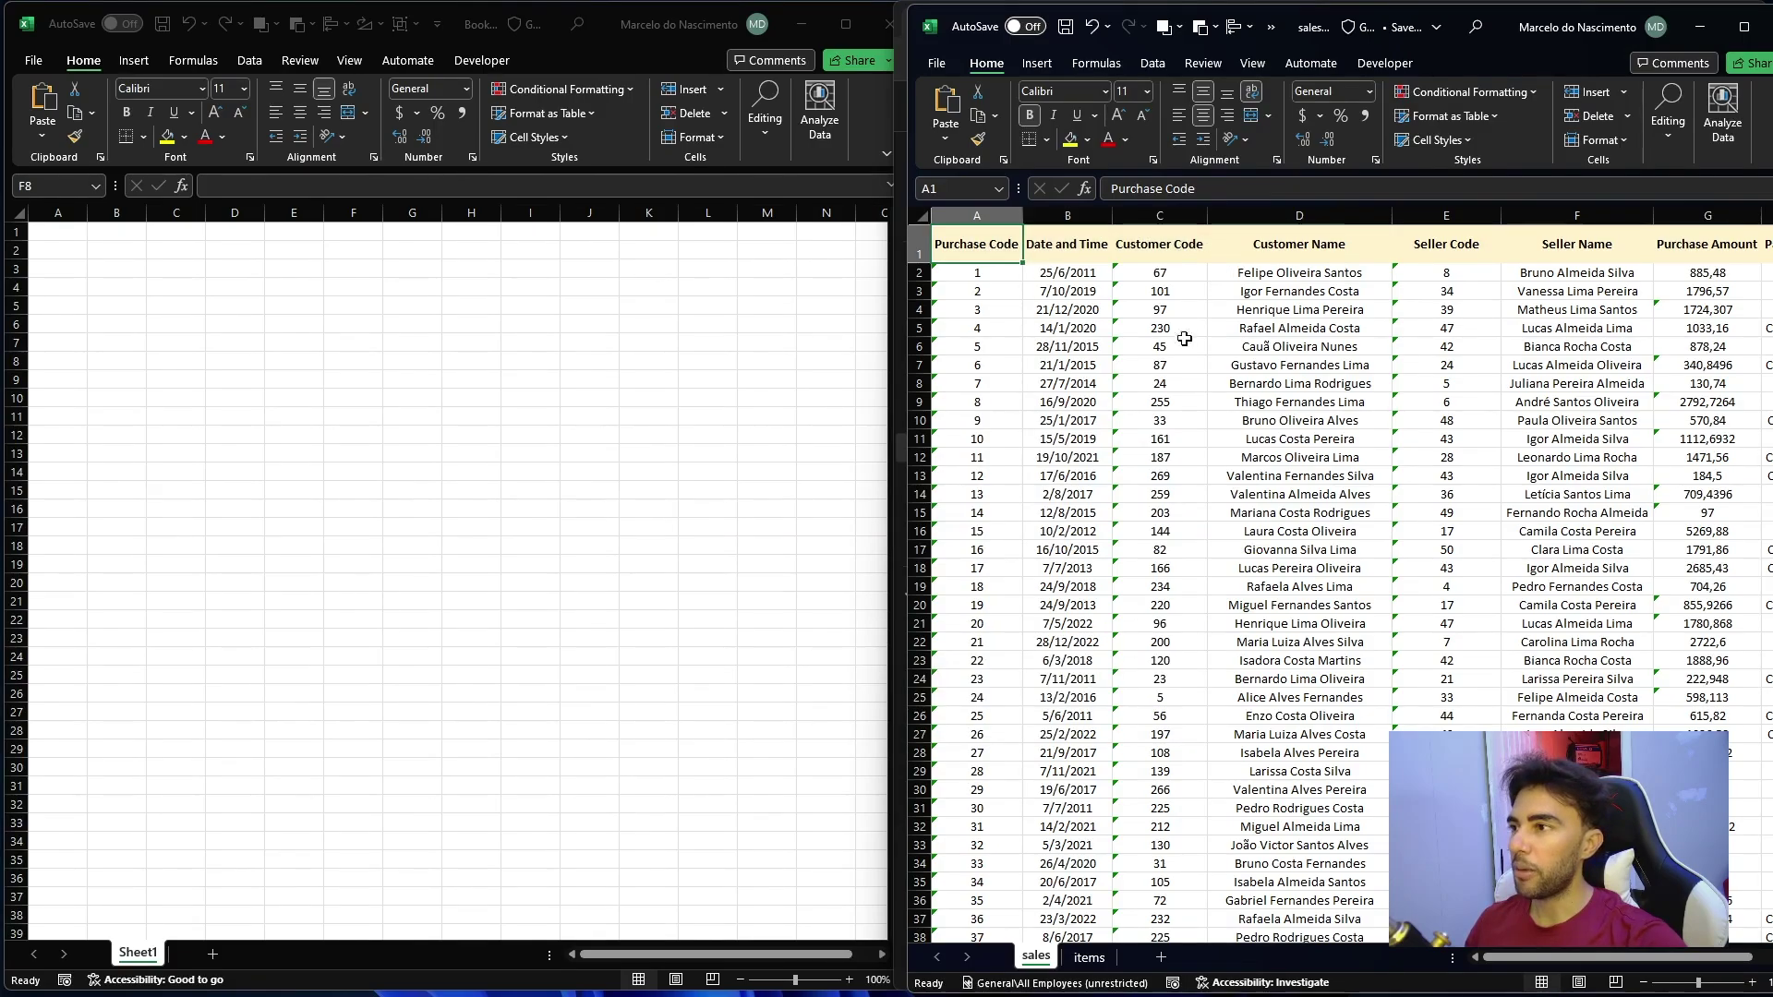
click(1066, 312)
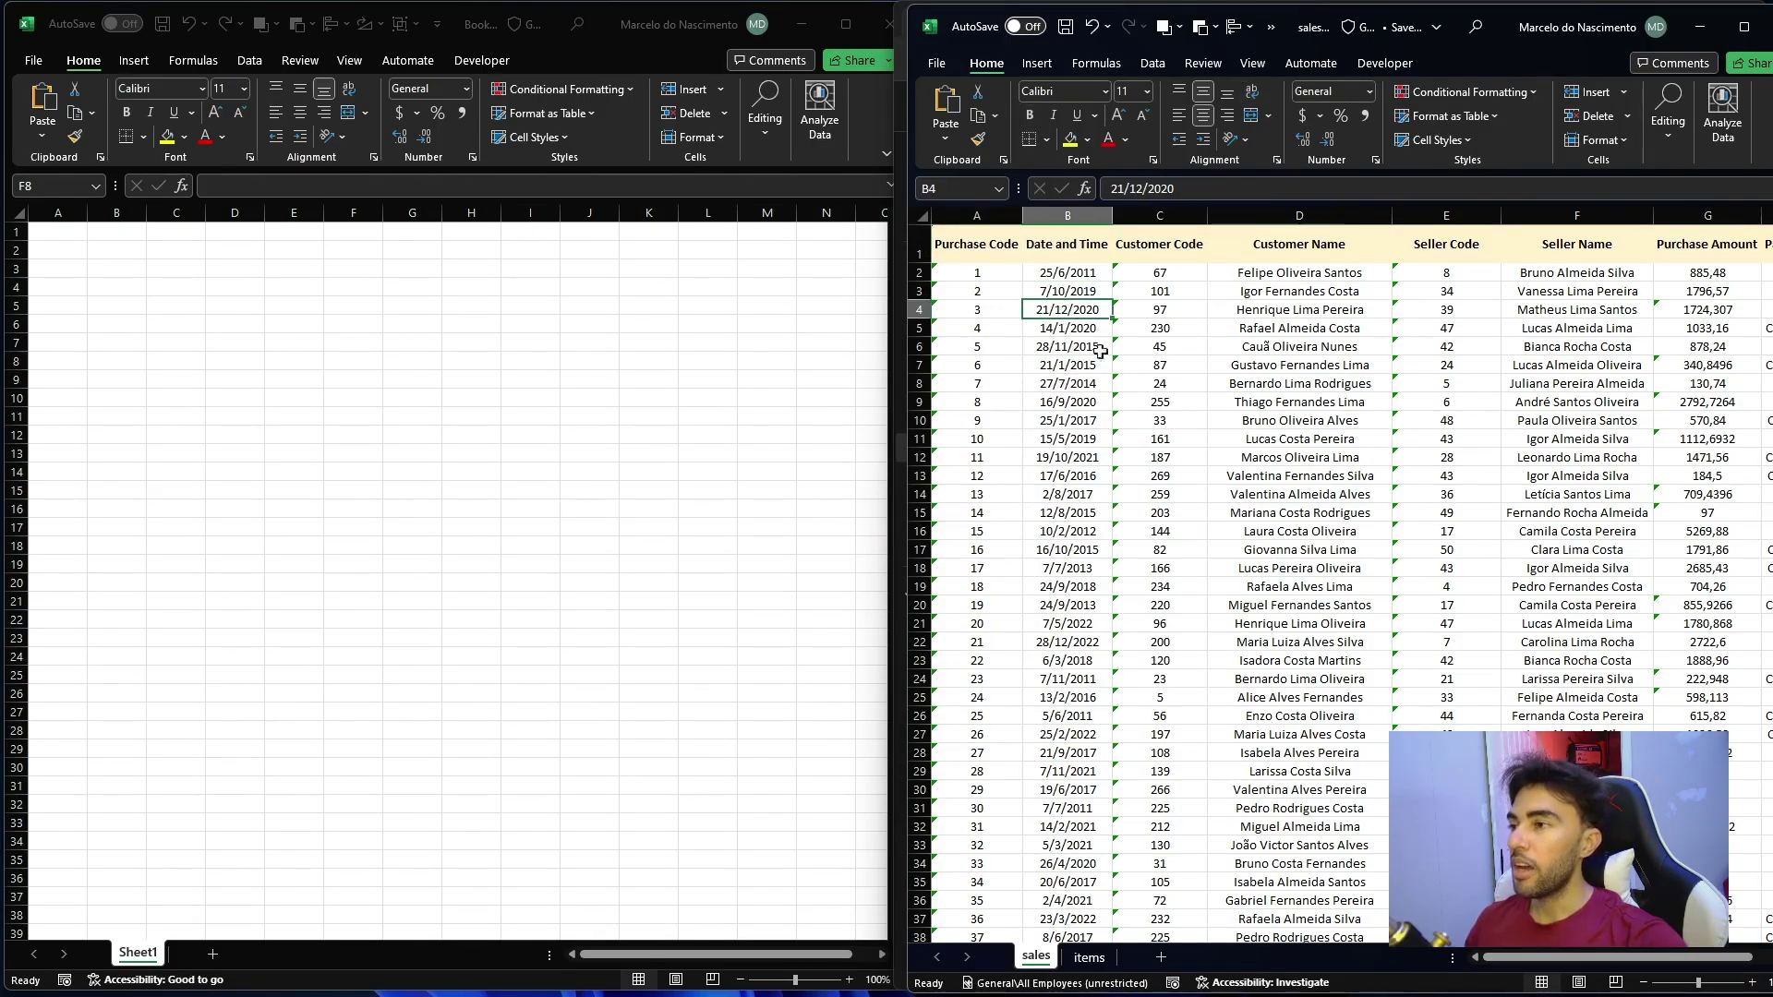
click(1694, 25)
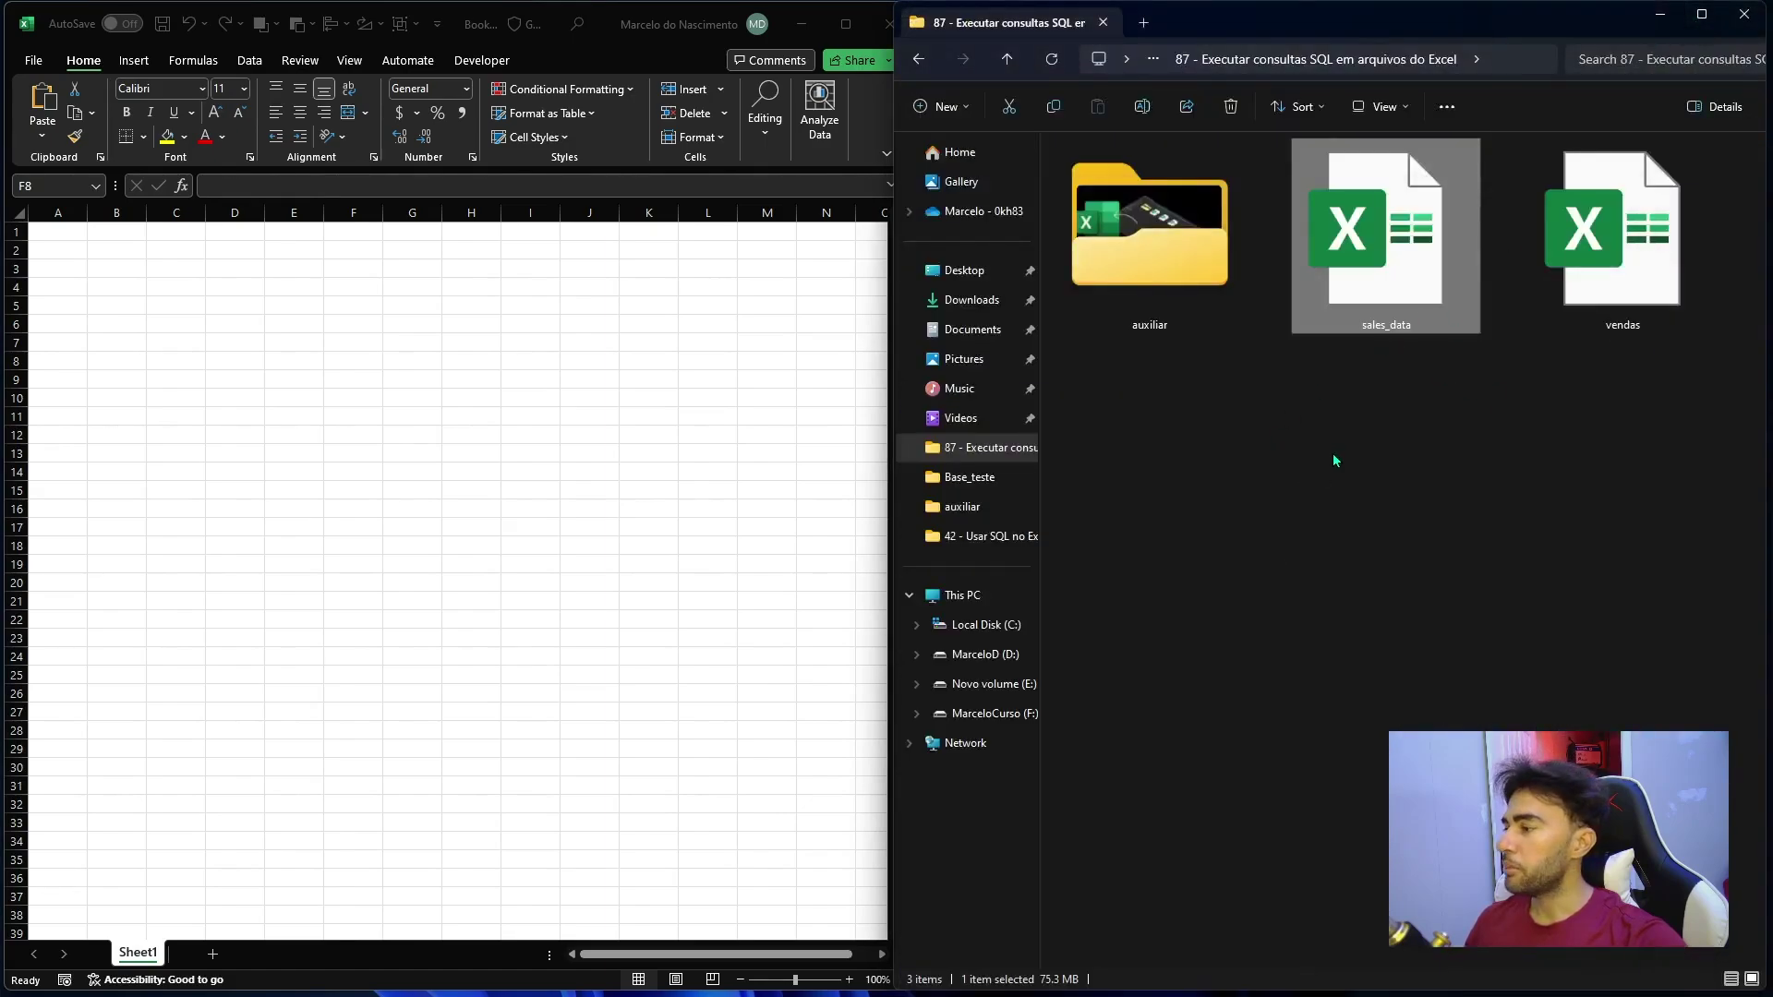
Maximize Book1, select cell A1 and show the Data tab.
click(846, 24)
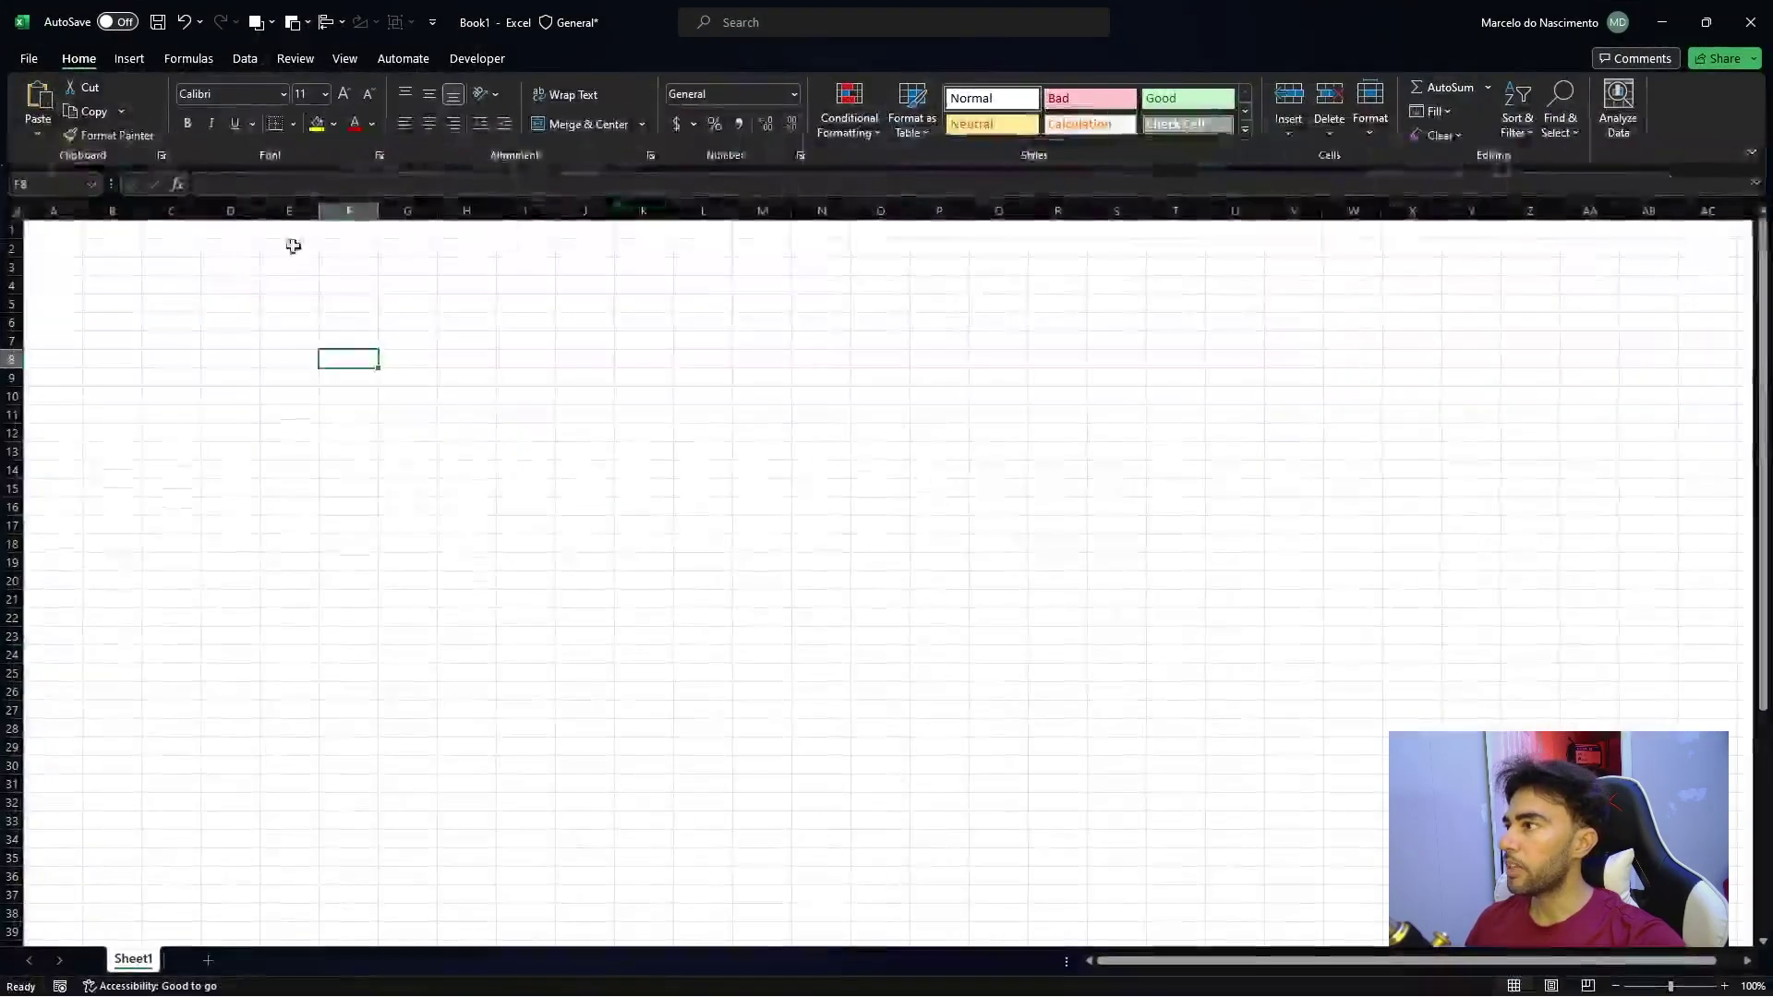
click(62, 233)
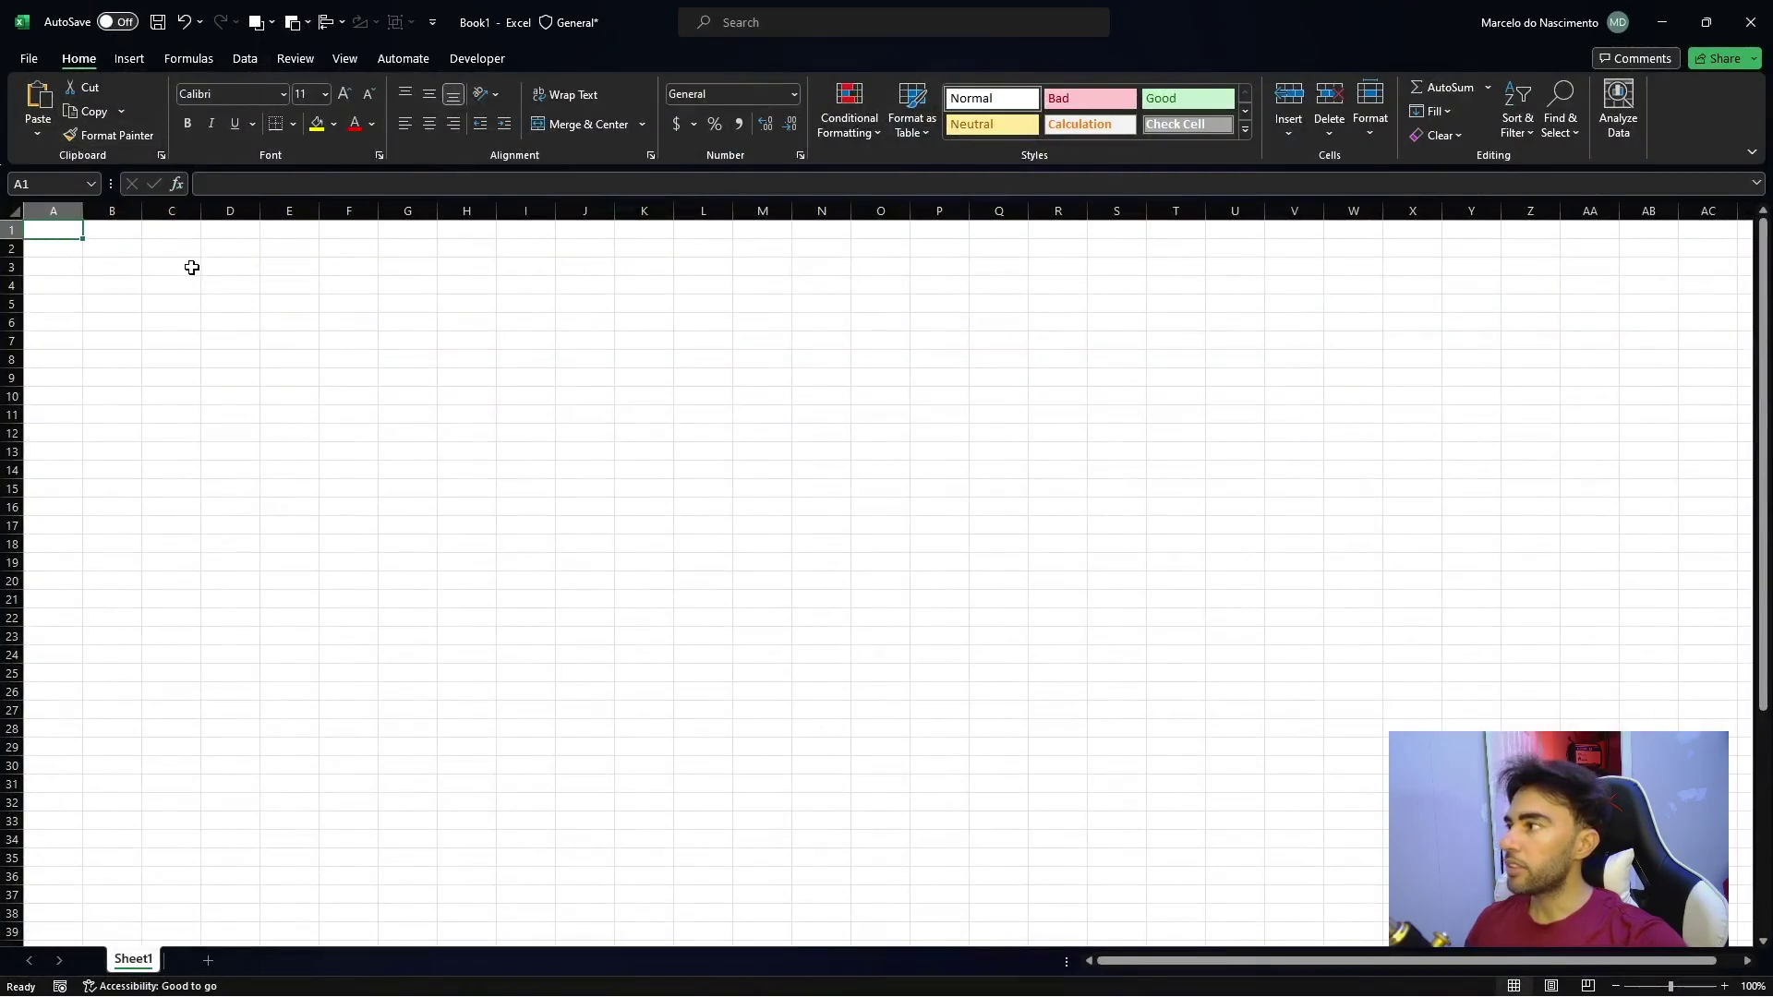
click(246, 61)
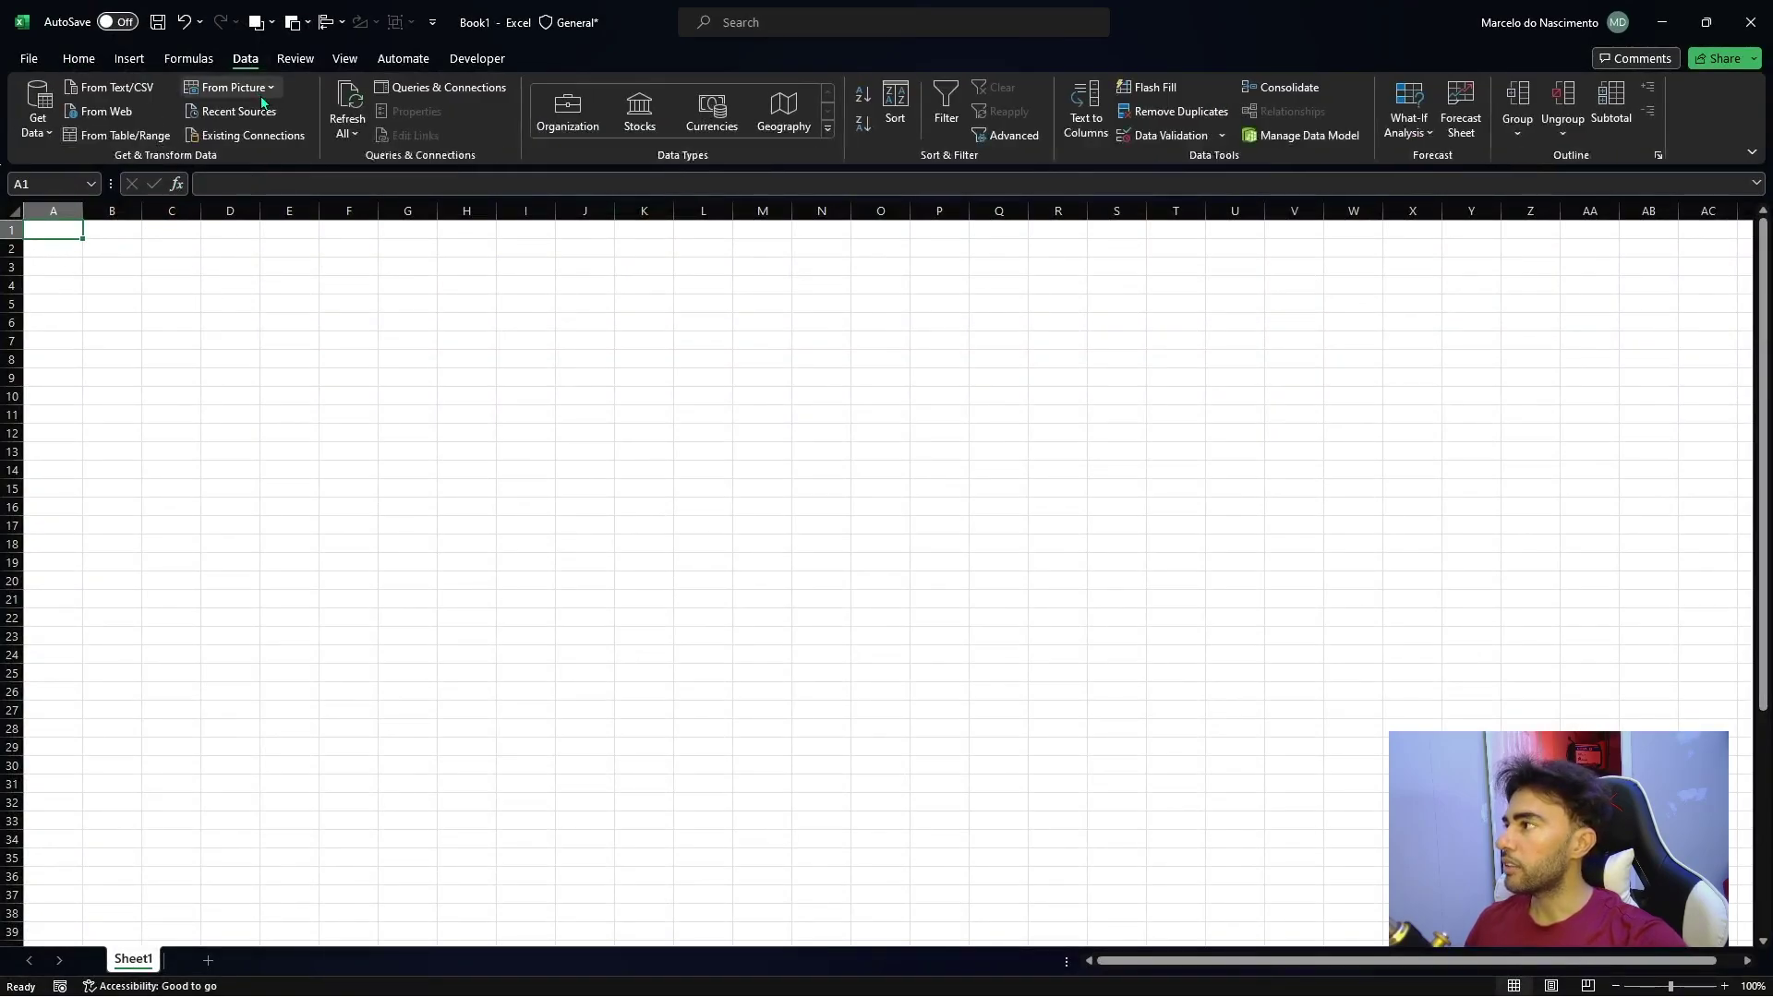
Browse from Existing Connections into the 87 folder and pick sales_data as the source.
click(232, 140)
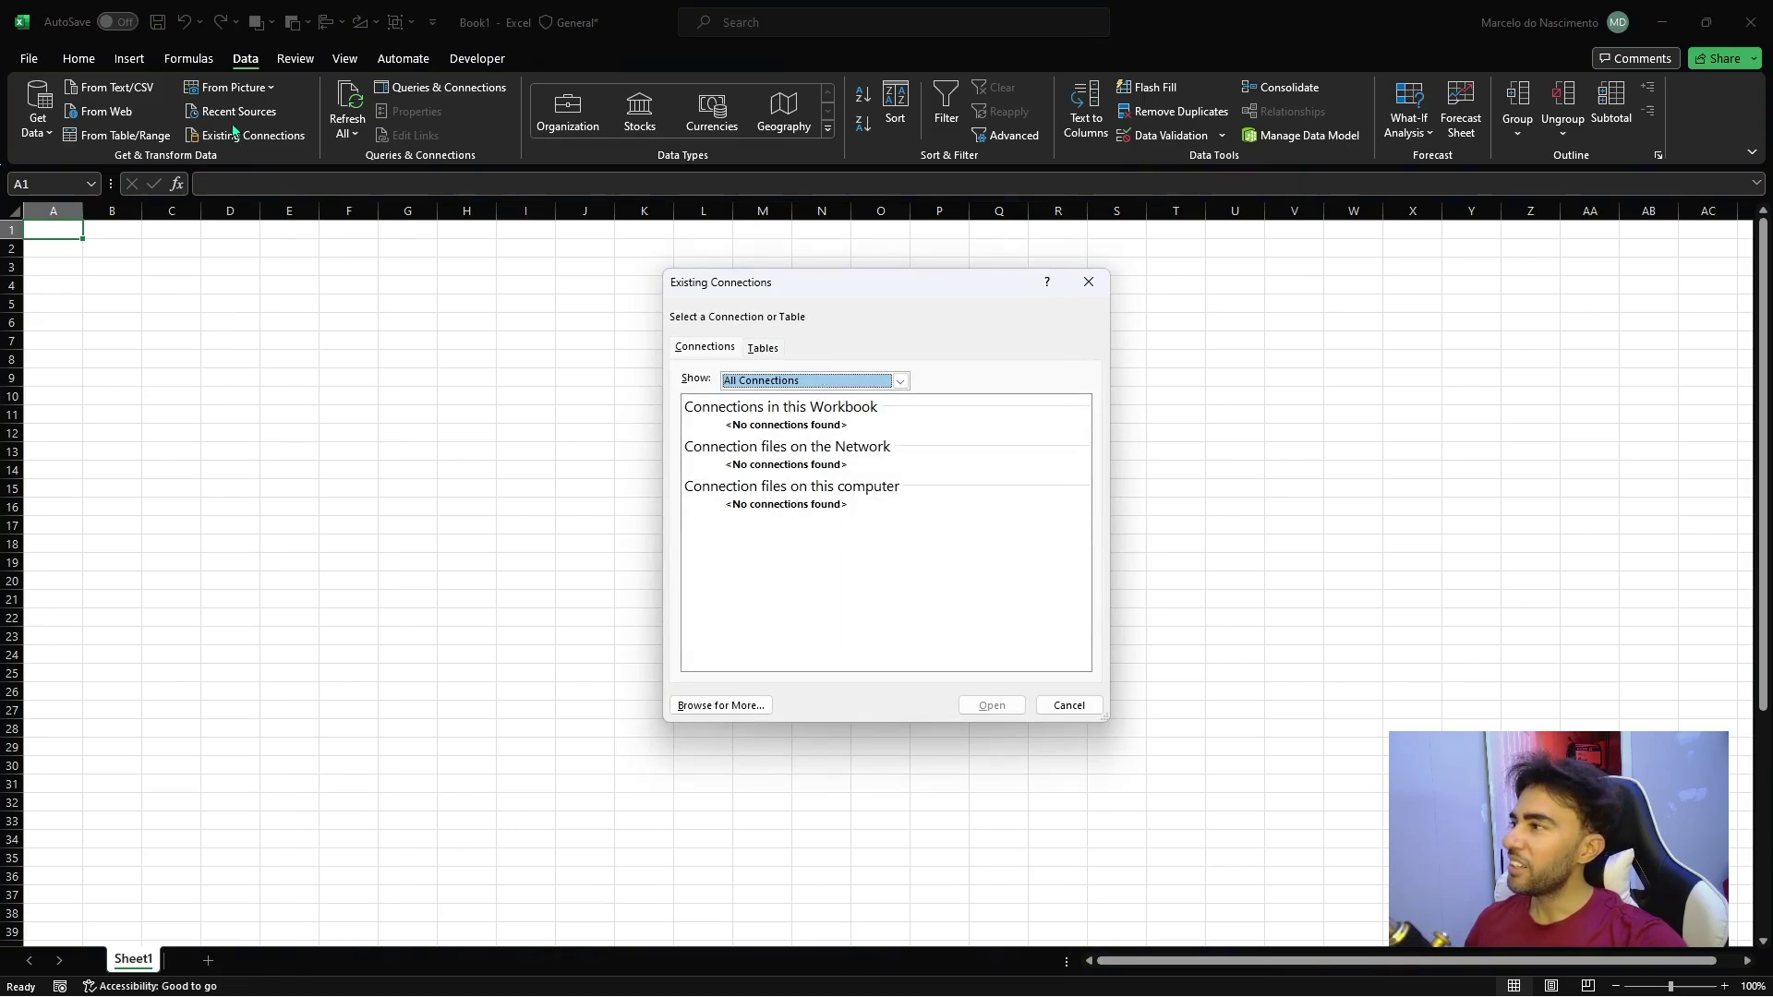
click(1089, 282)
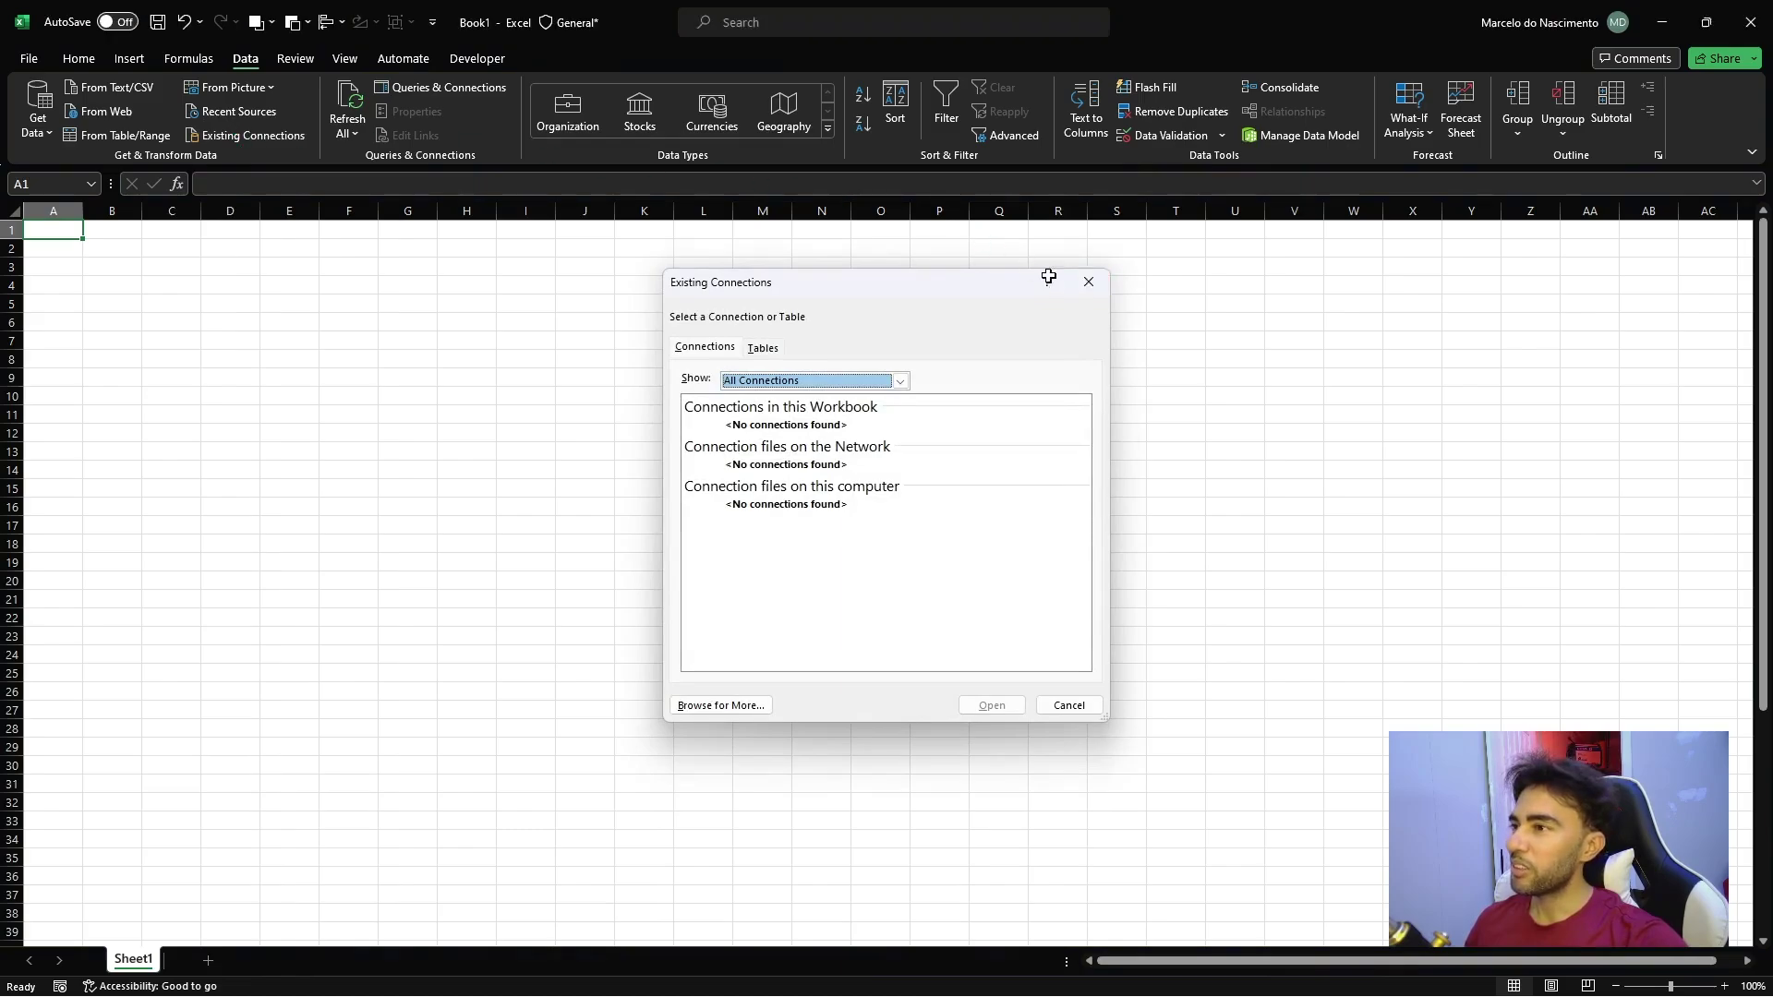
click(242, 138)
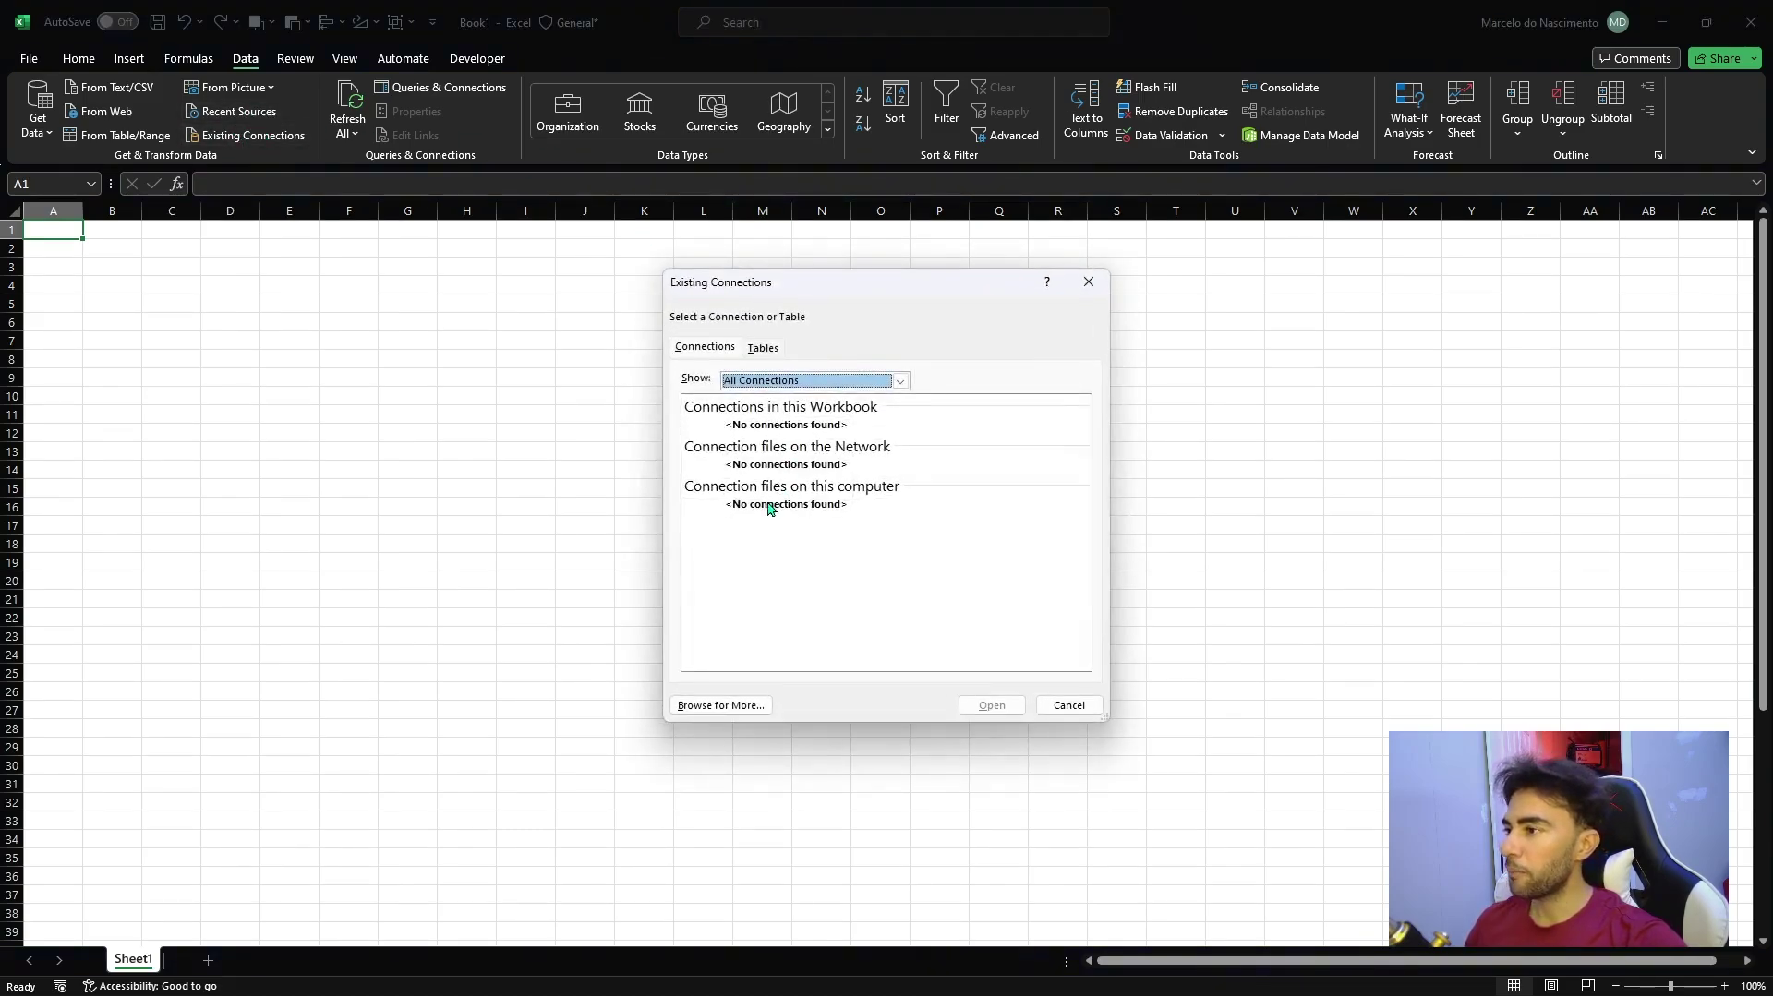
click(721, 707)
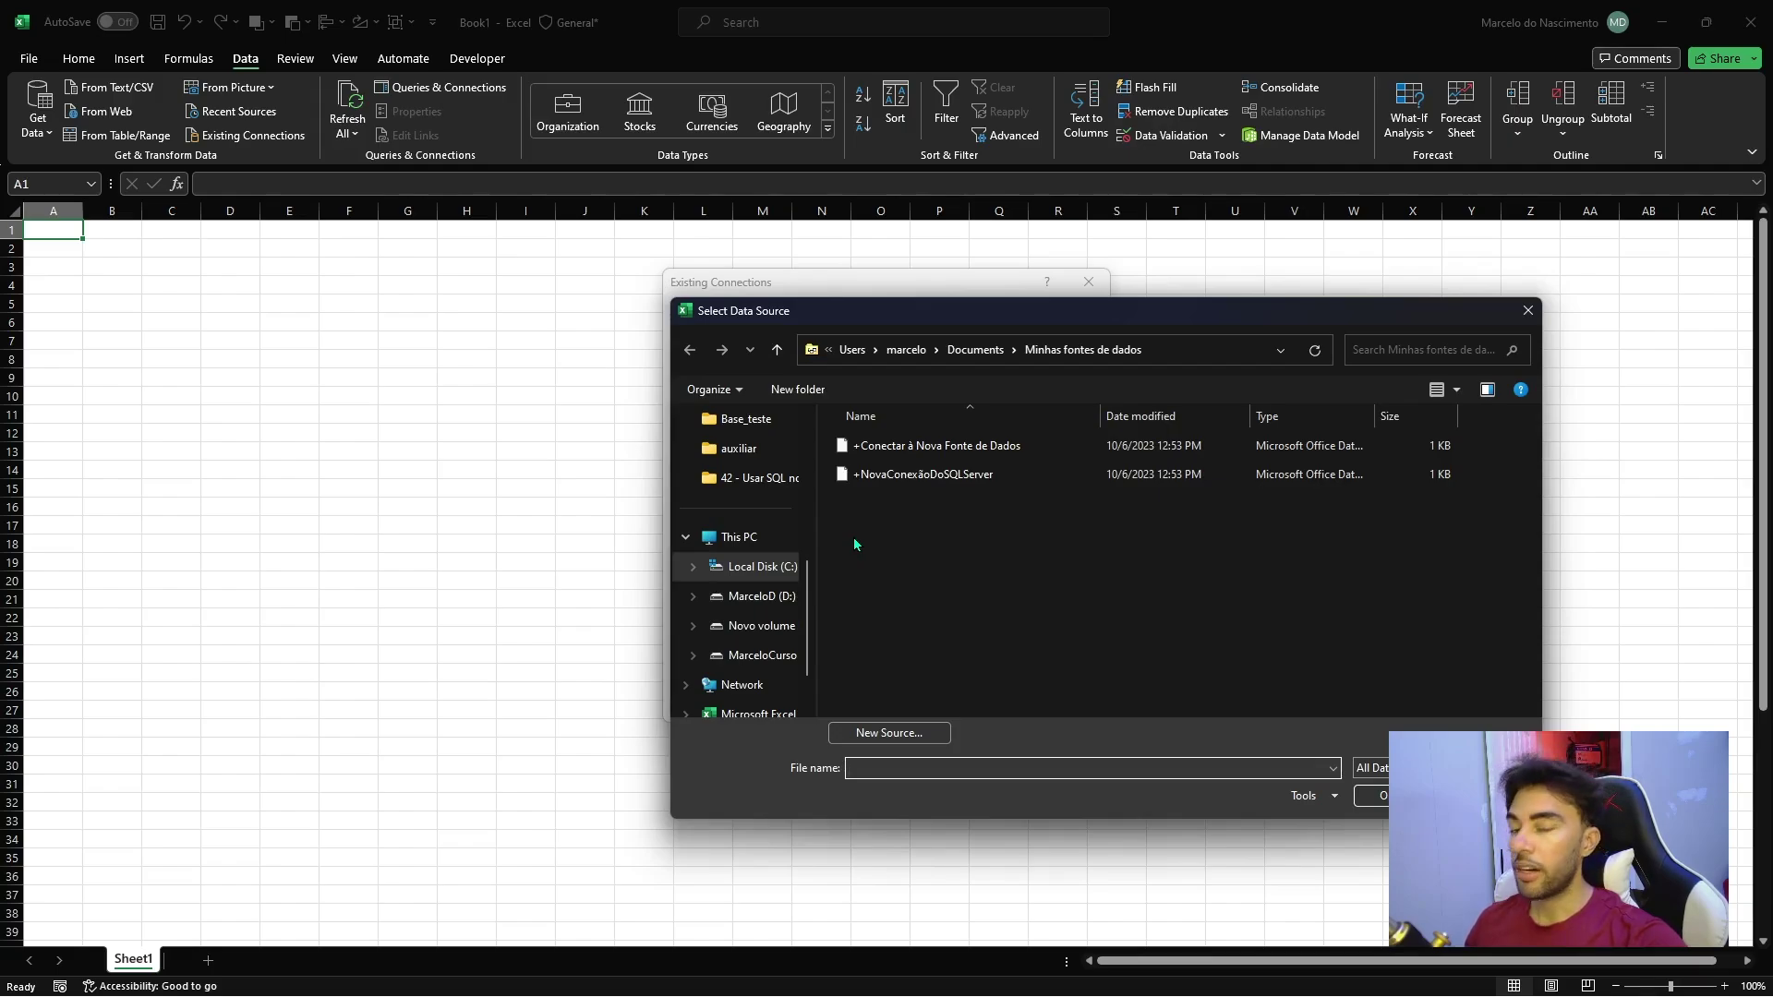
scroll(730, 536, up, 2)
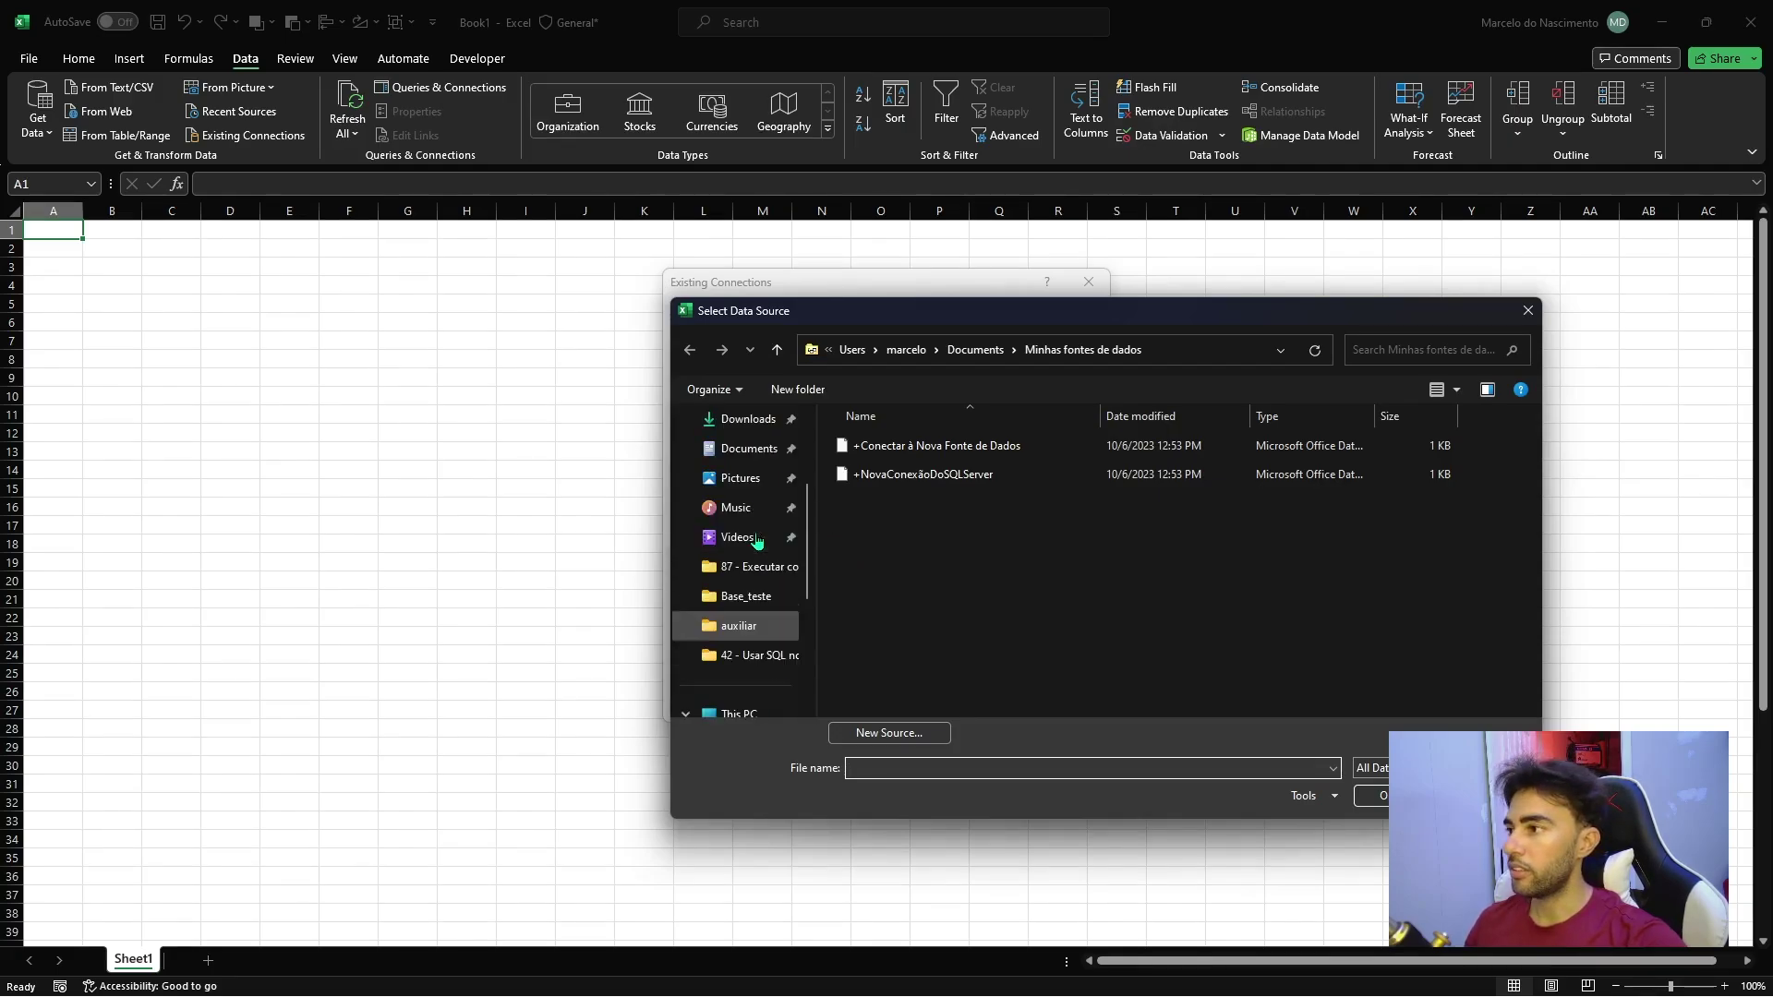
click(784, 566)
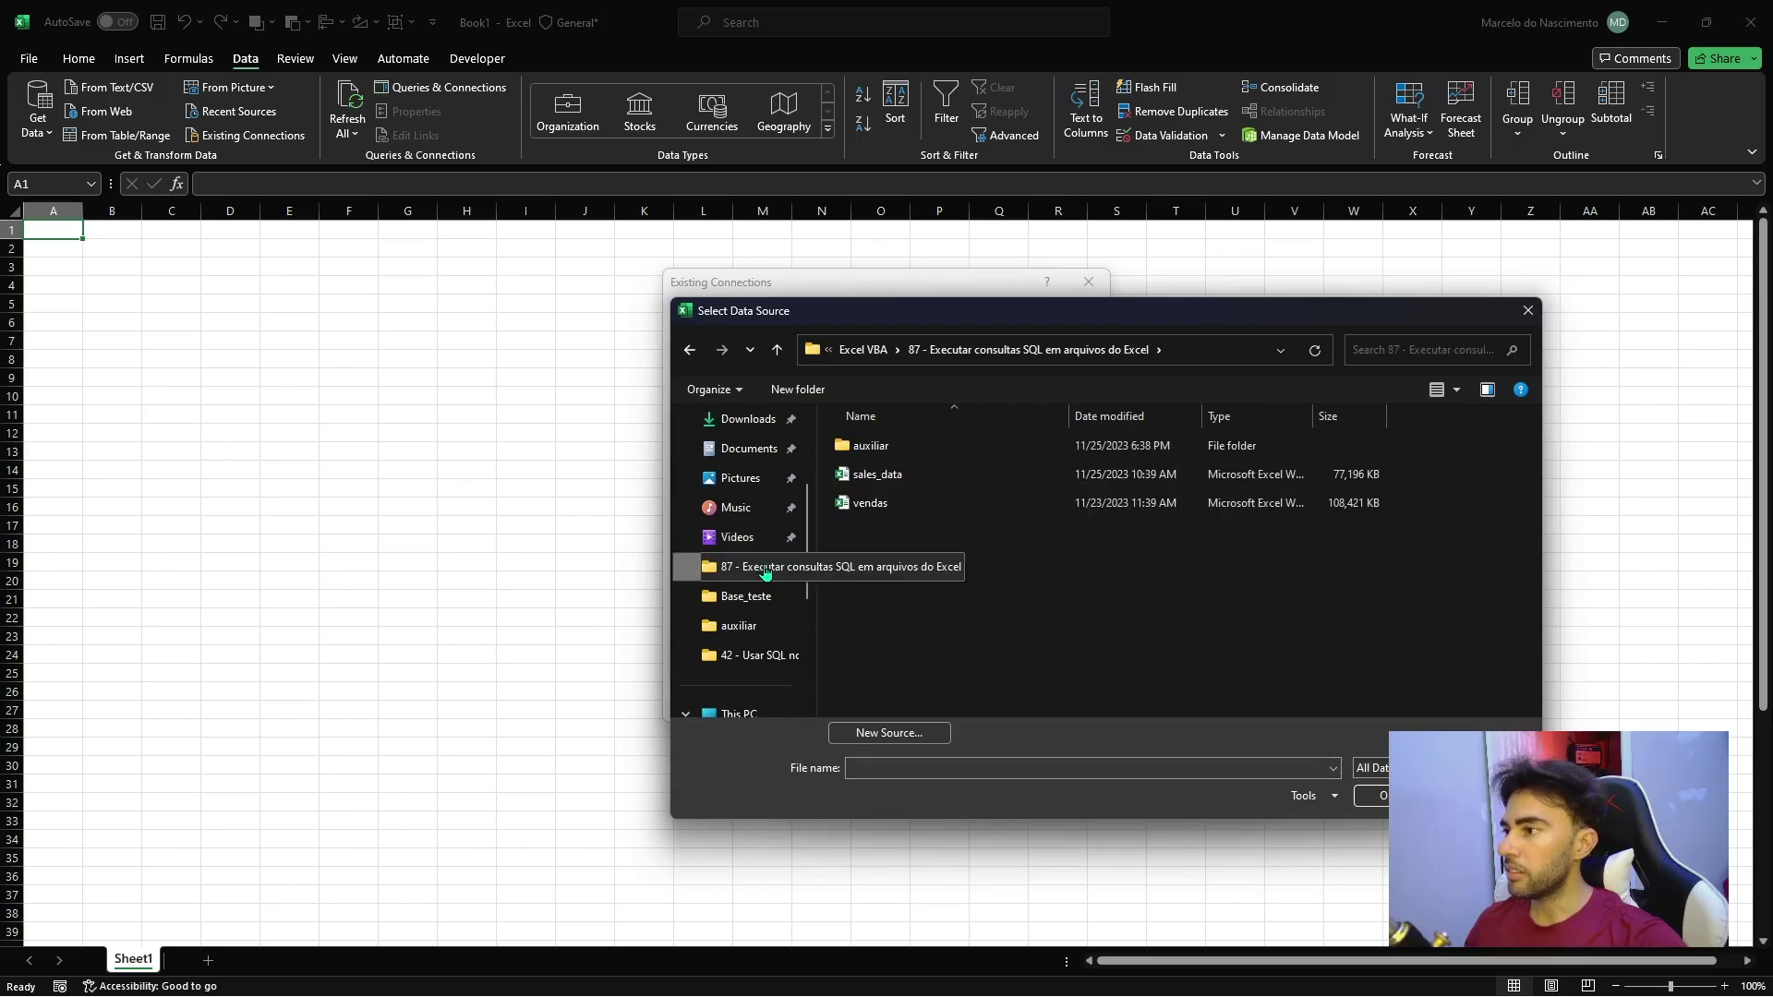
click(935, 470)
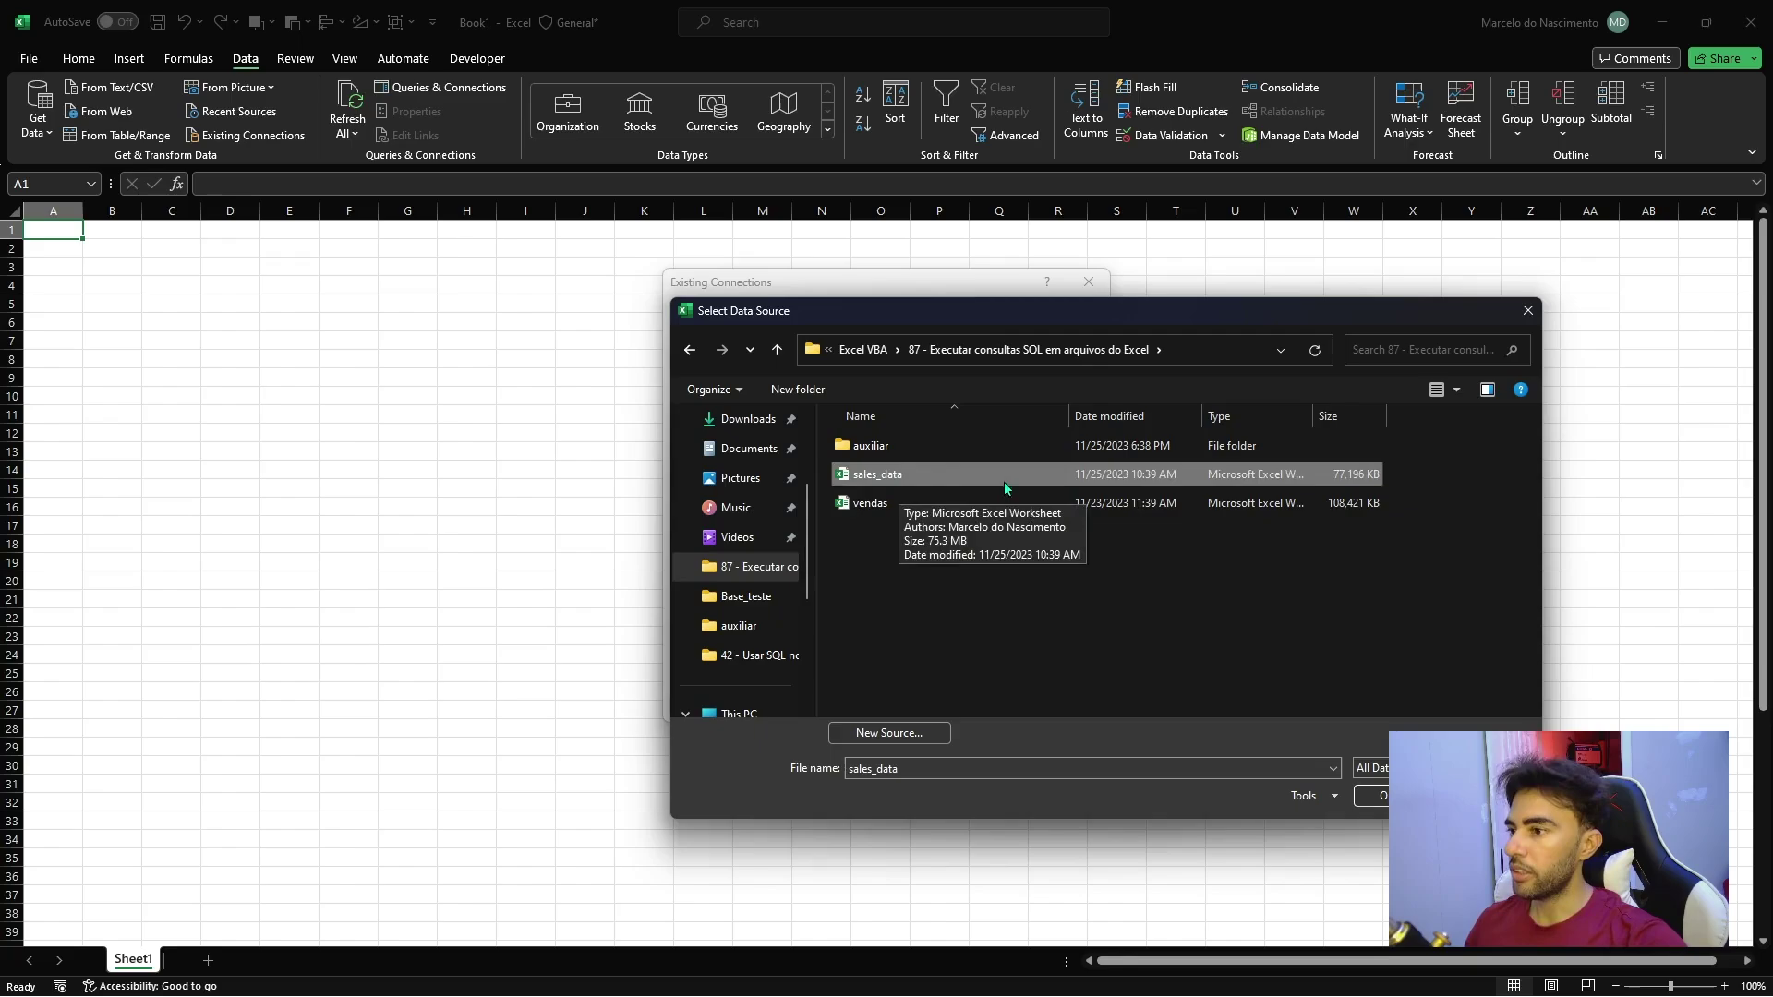
Open sales_data, accept the Select Table choice and bring up the connection Properties.
double_click(900, 477)
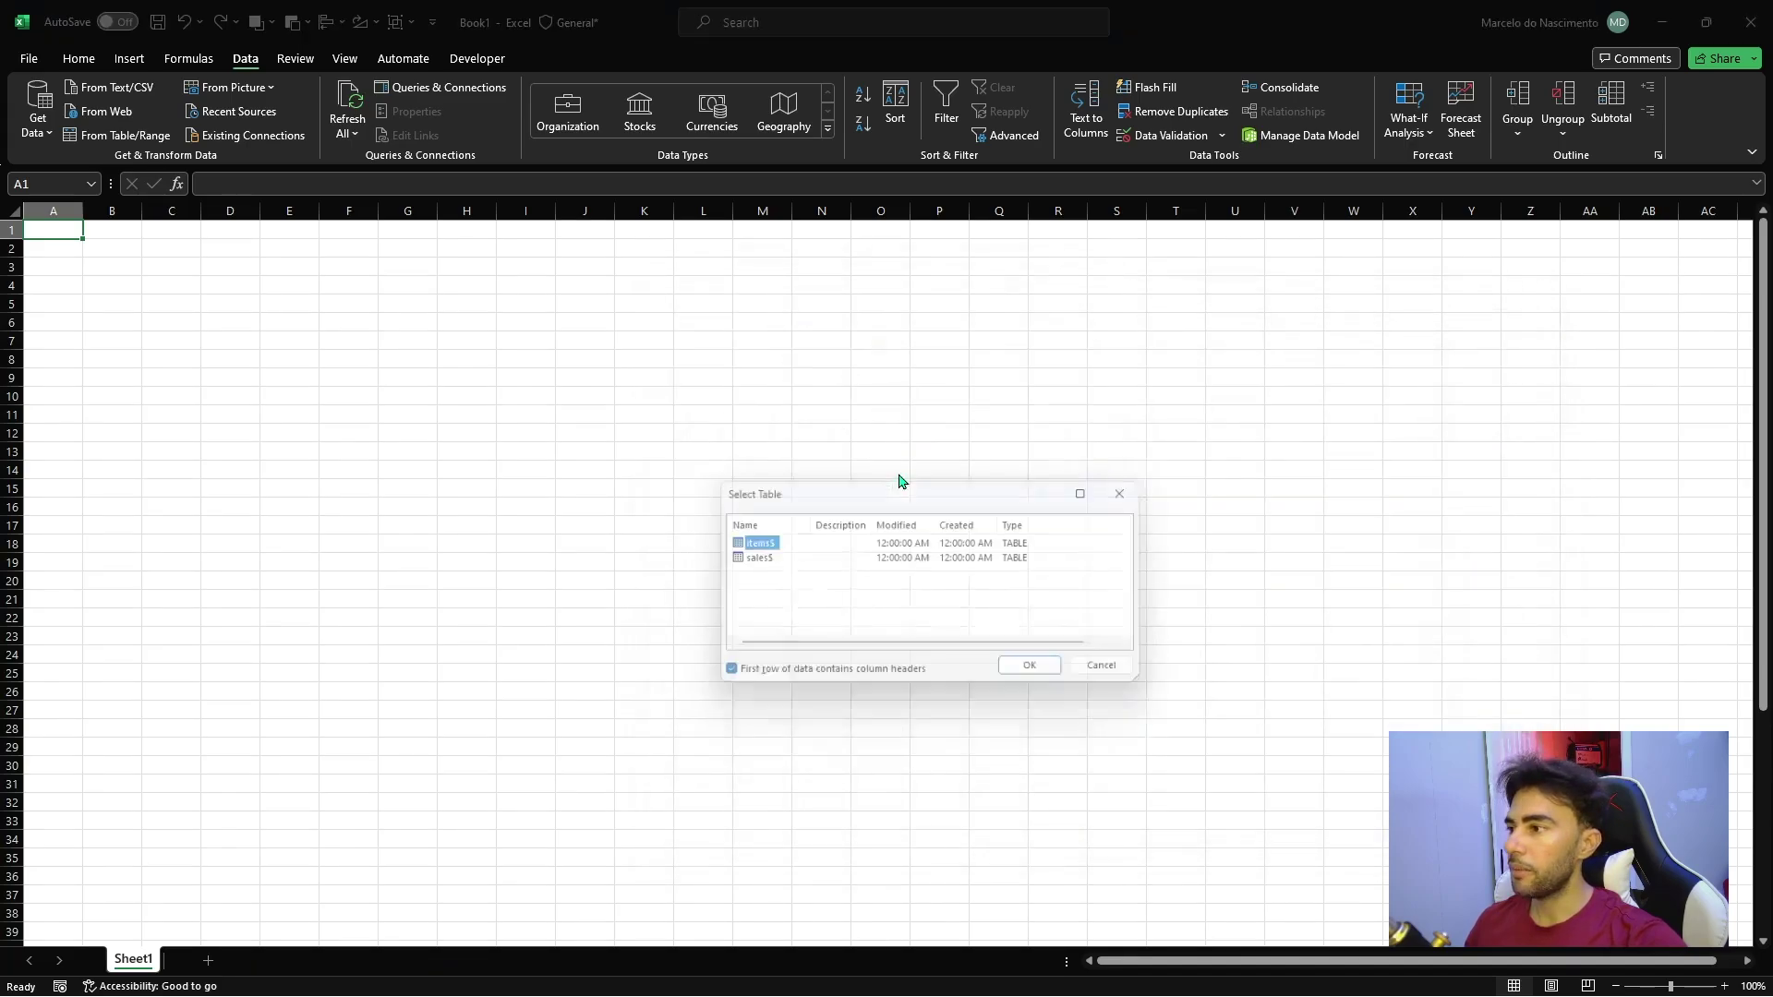
click(1041, 674)
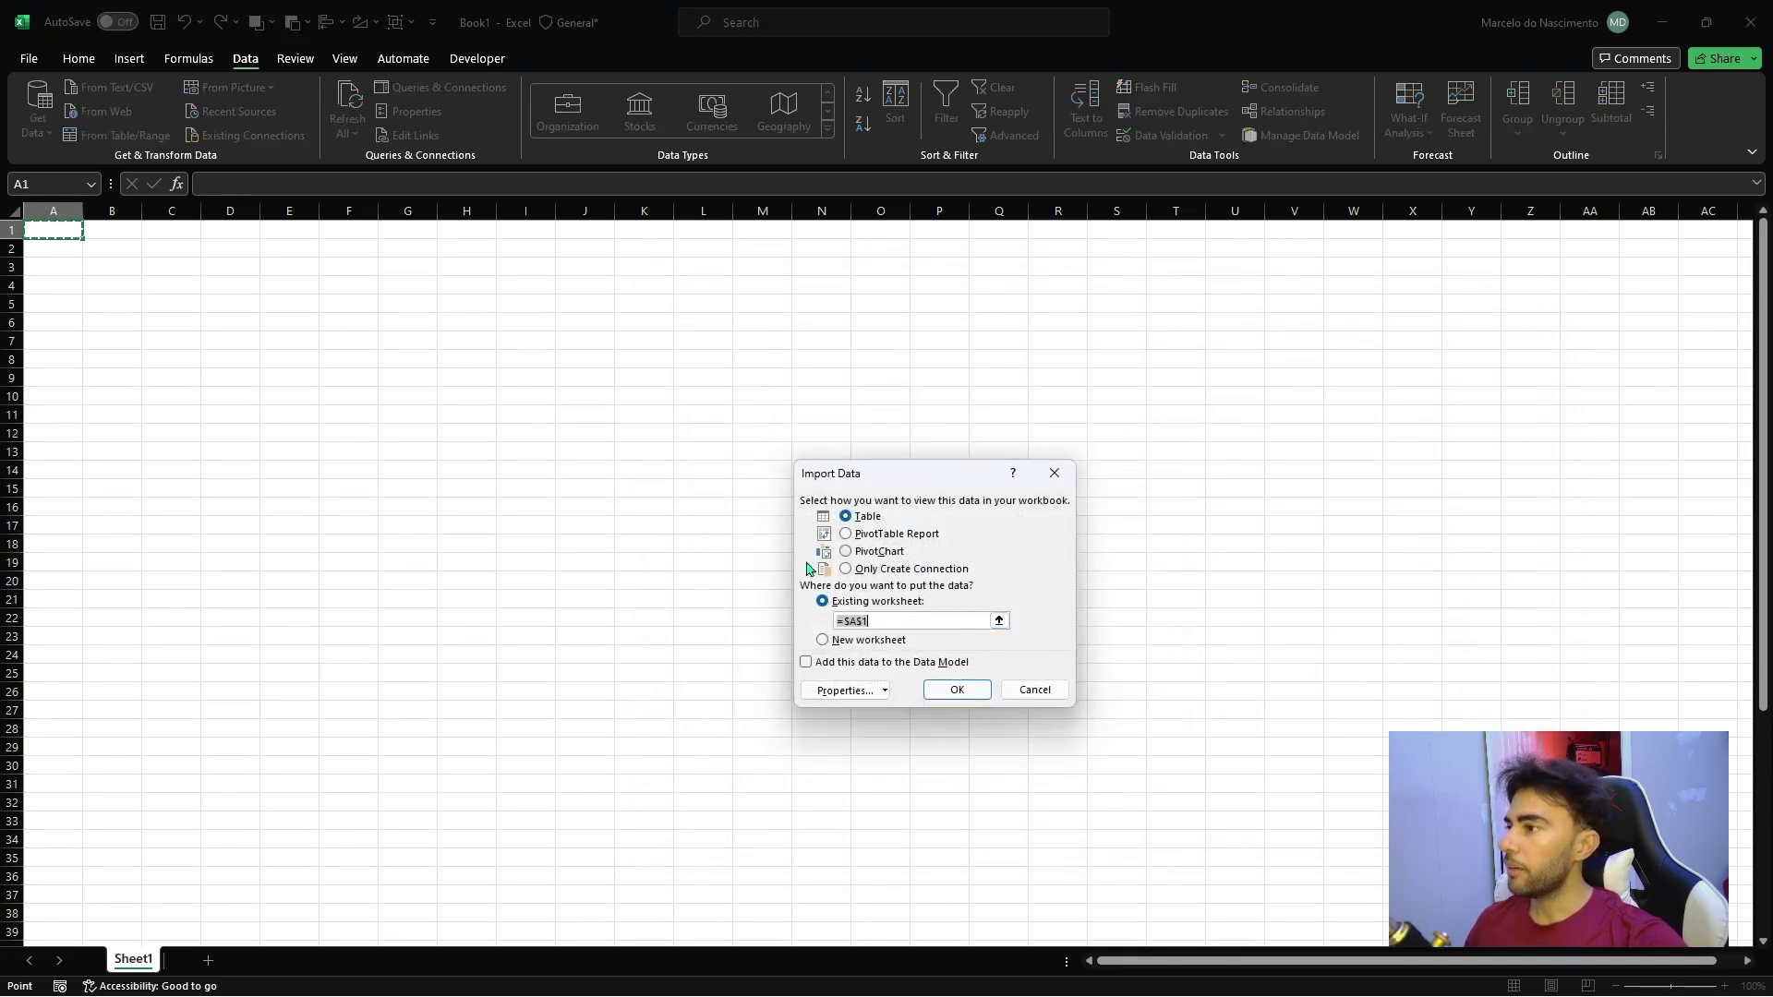
click(844, 693)
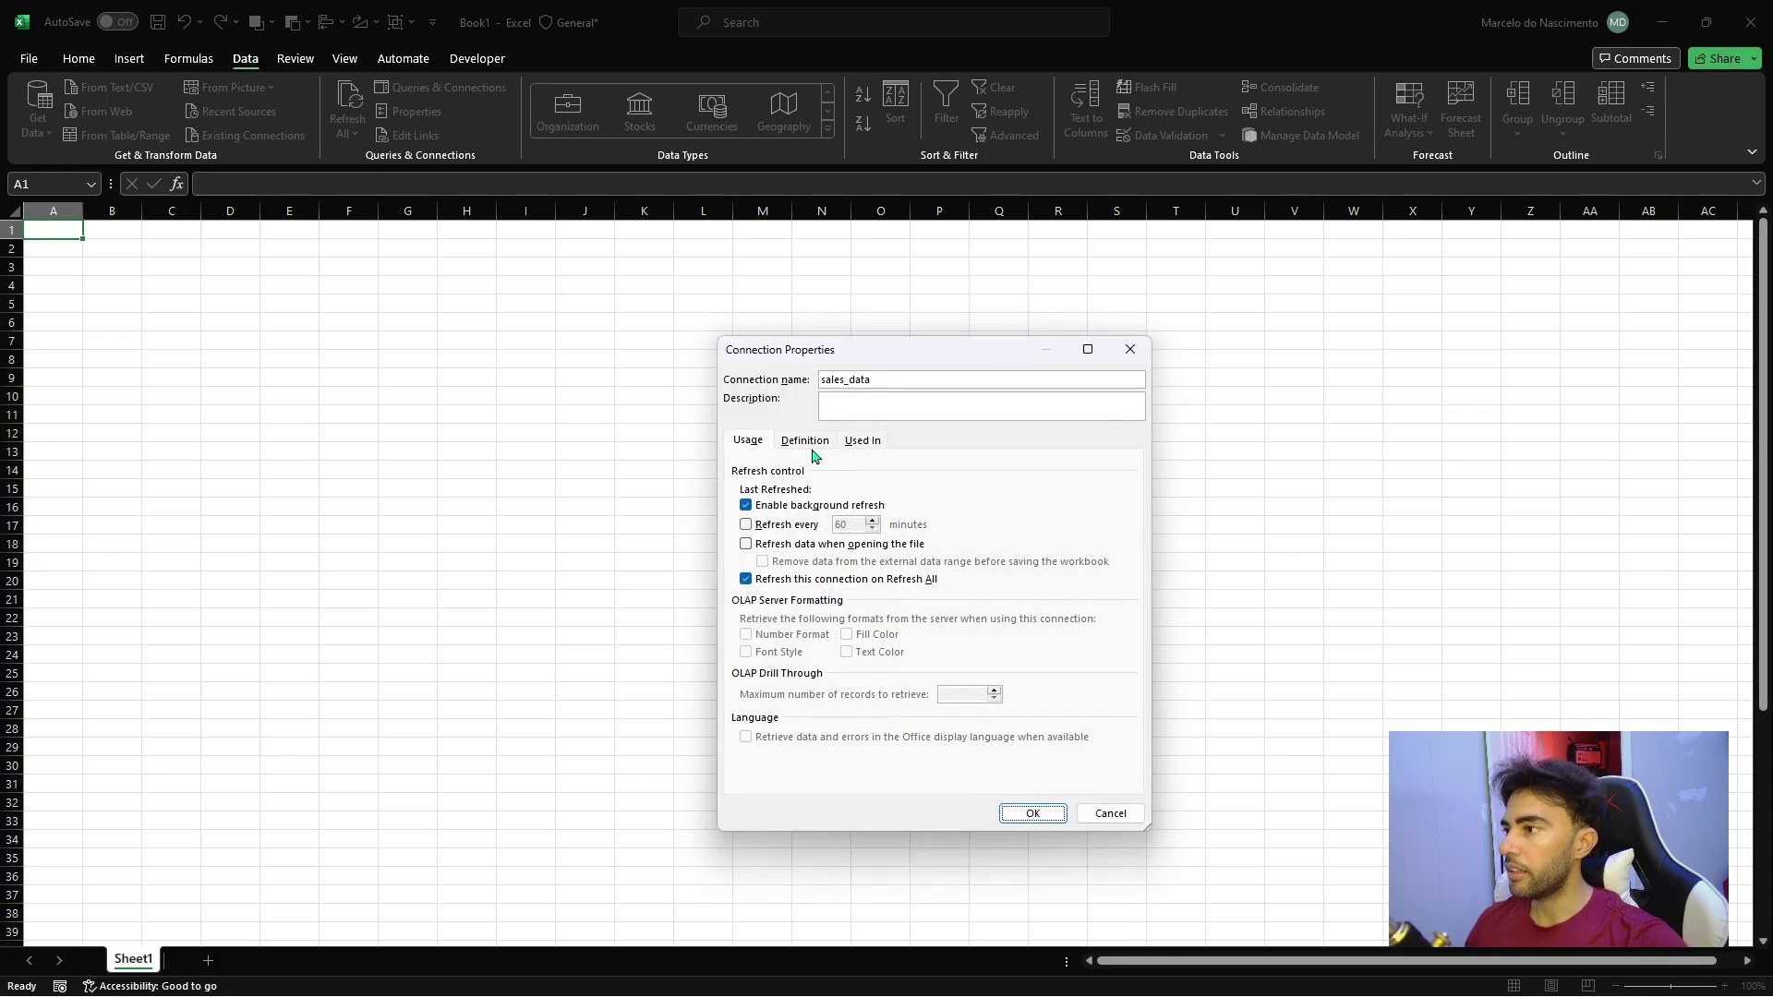
Set the Definition command type to SQL and select the items$ command text.
click(805, 443)
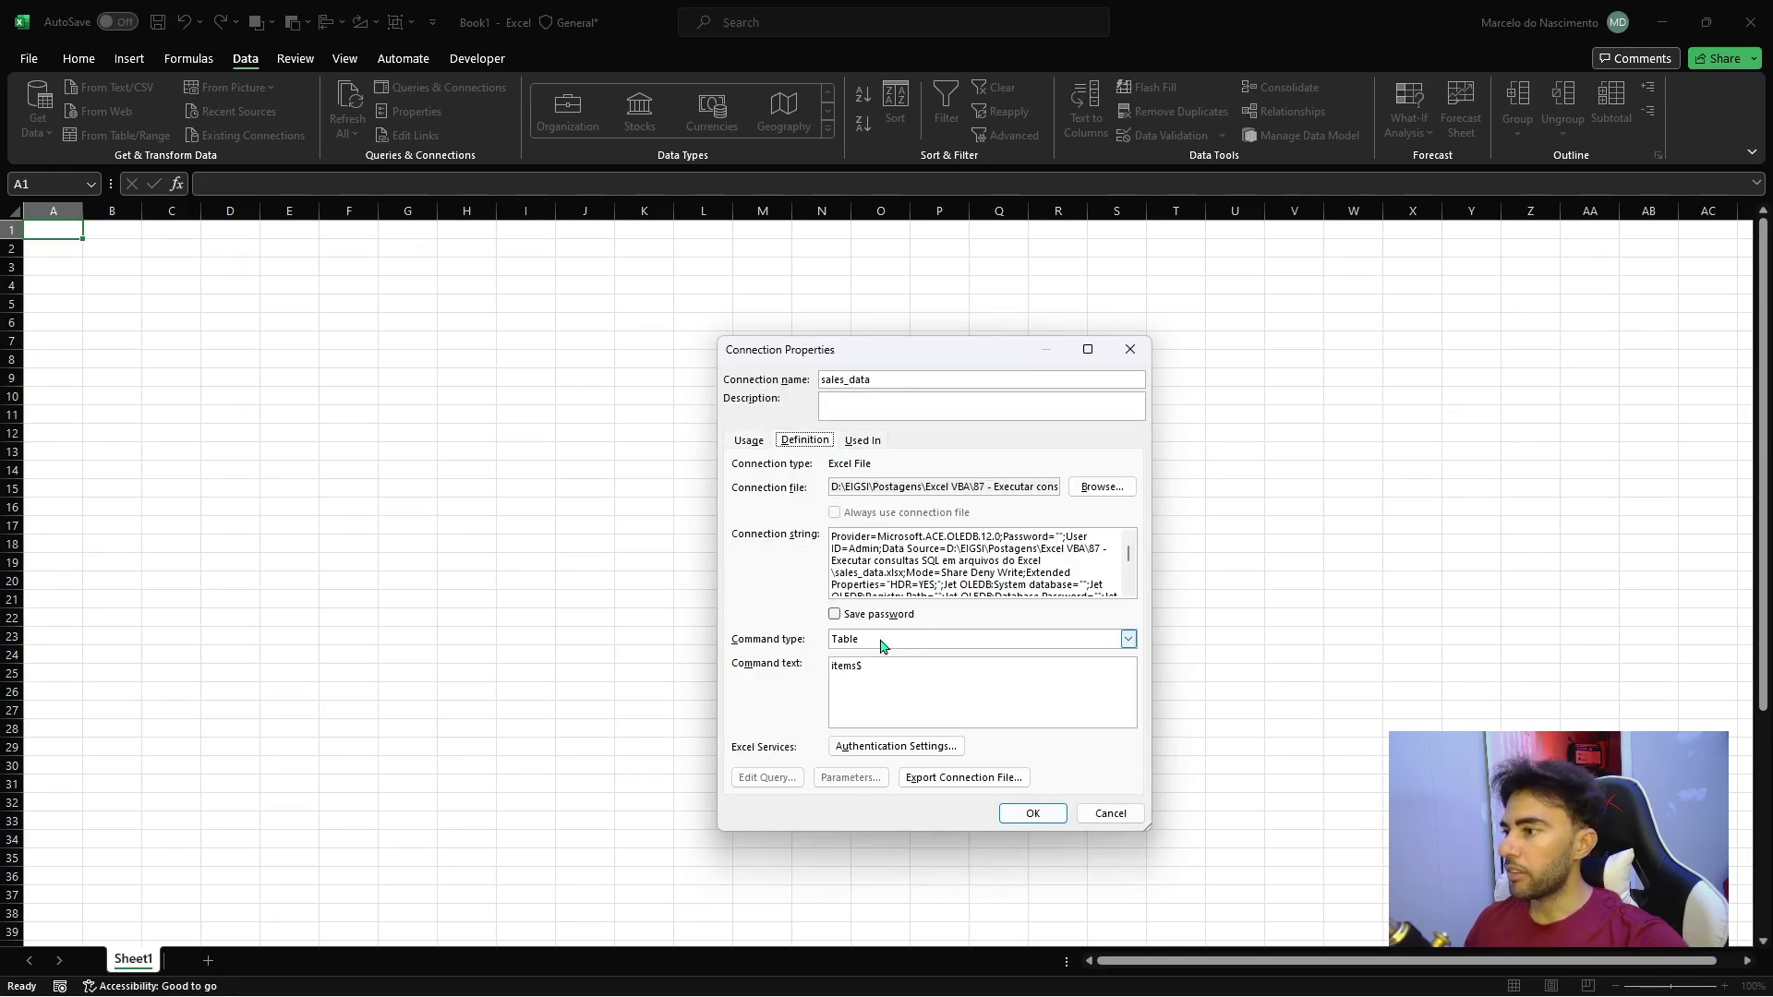
click(915, 641)
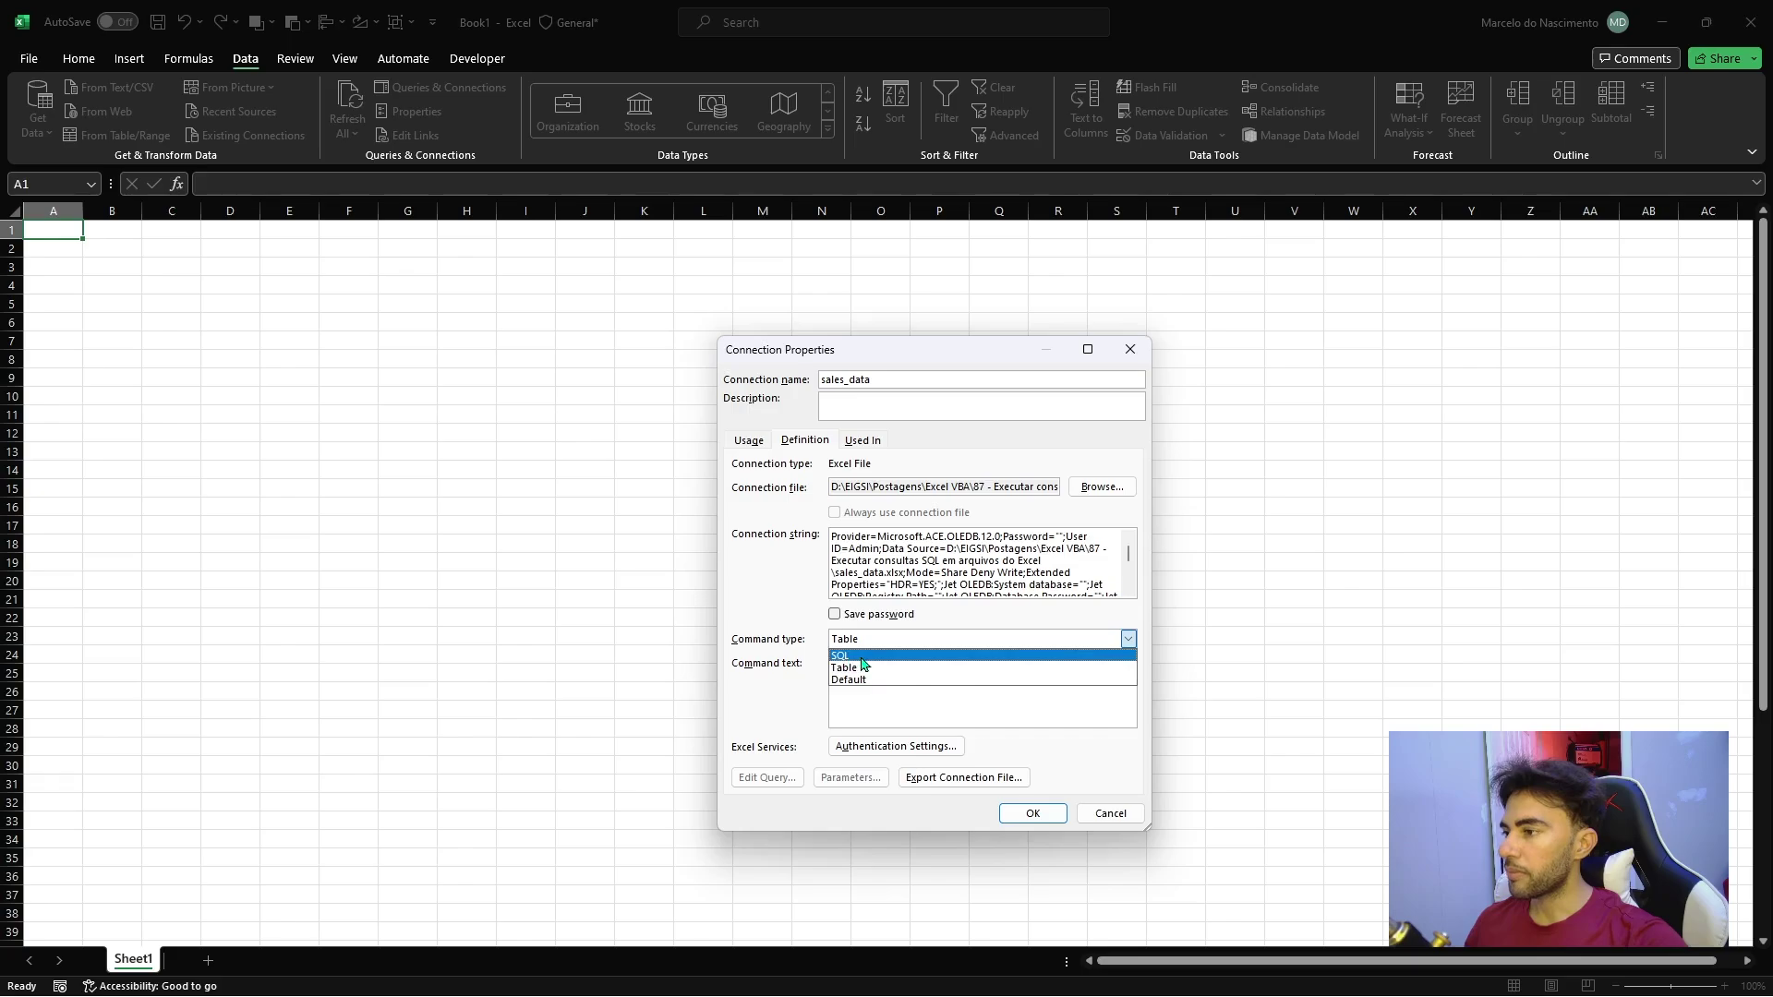
click(862, 658)
drag(900, 671, 767, 710)
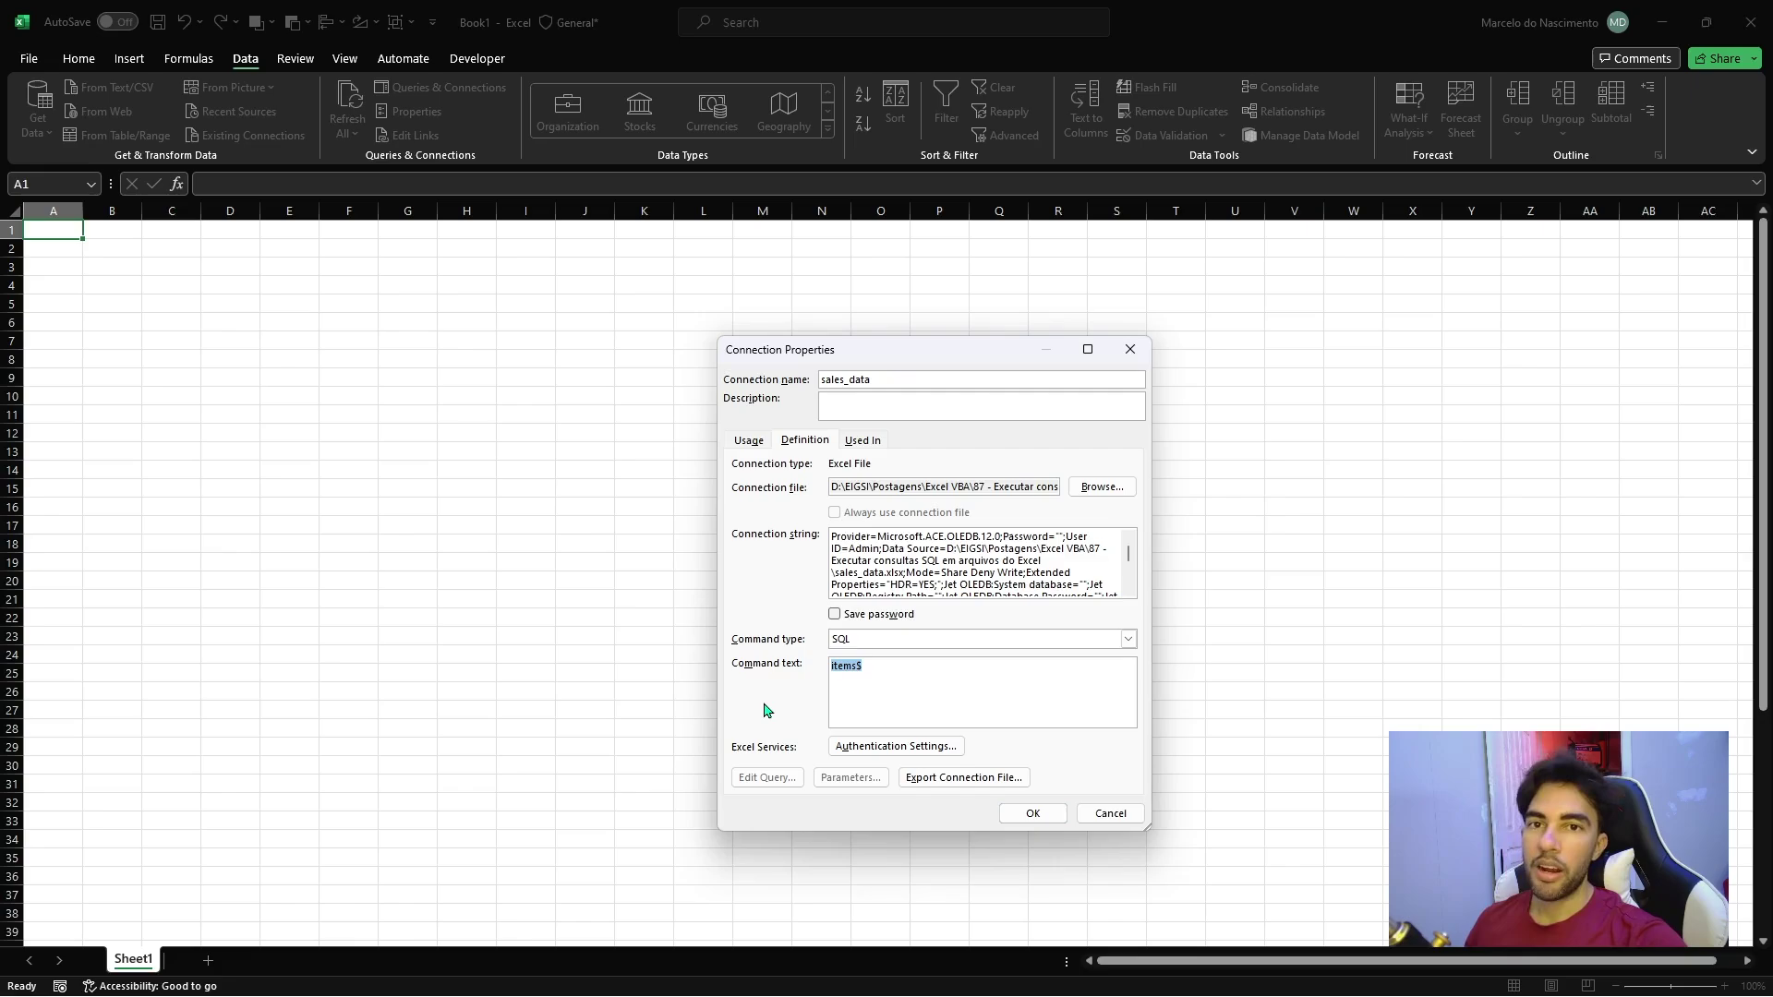
click(900, 666)
drag(911, 665, 776, 665)
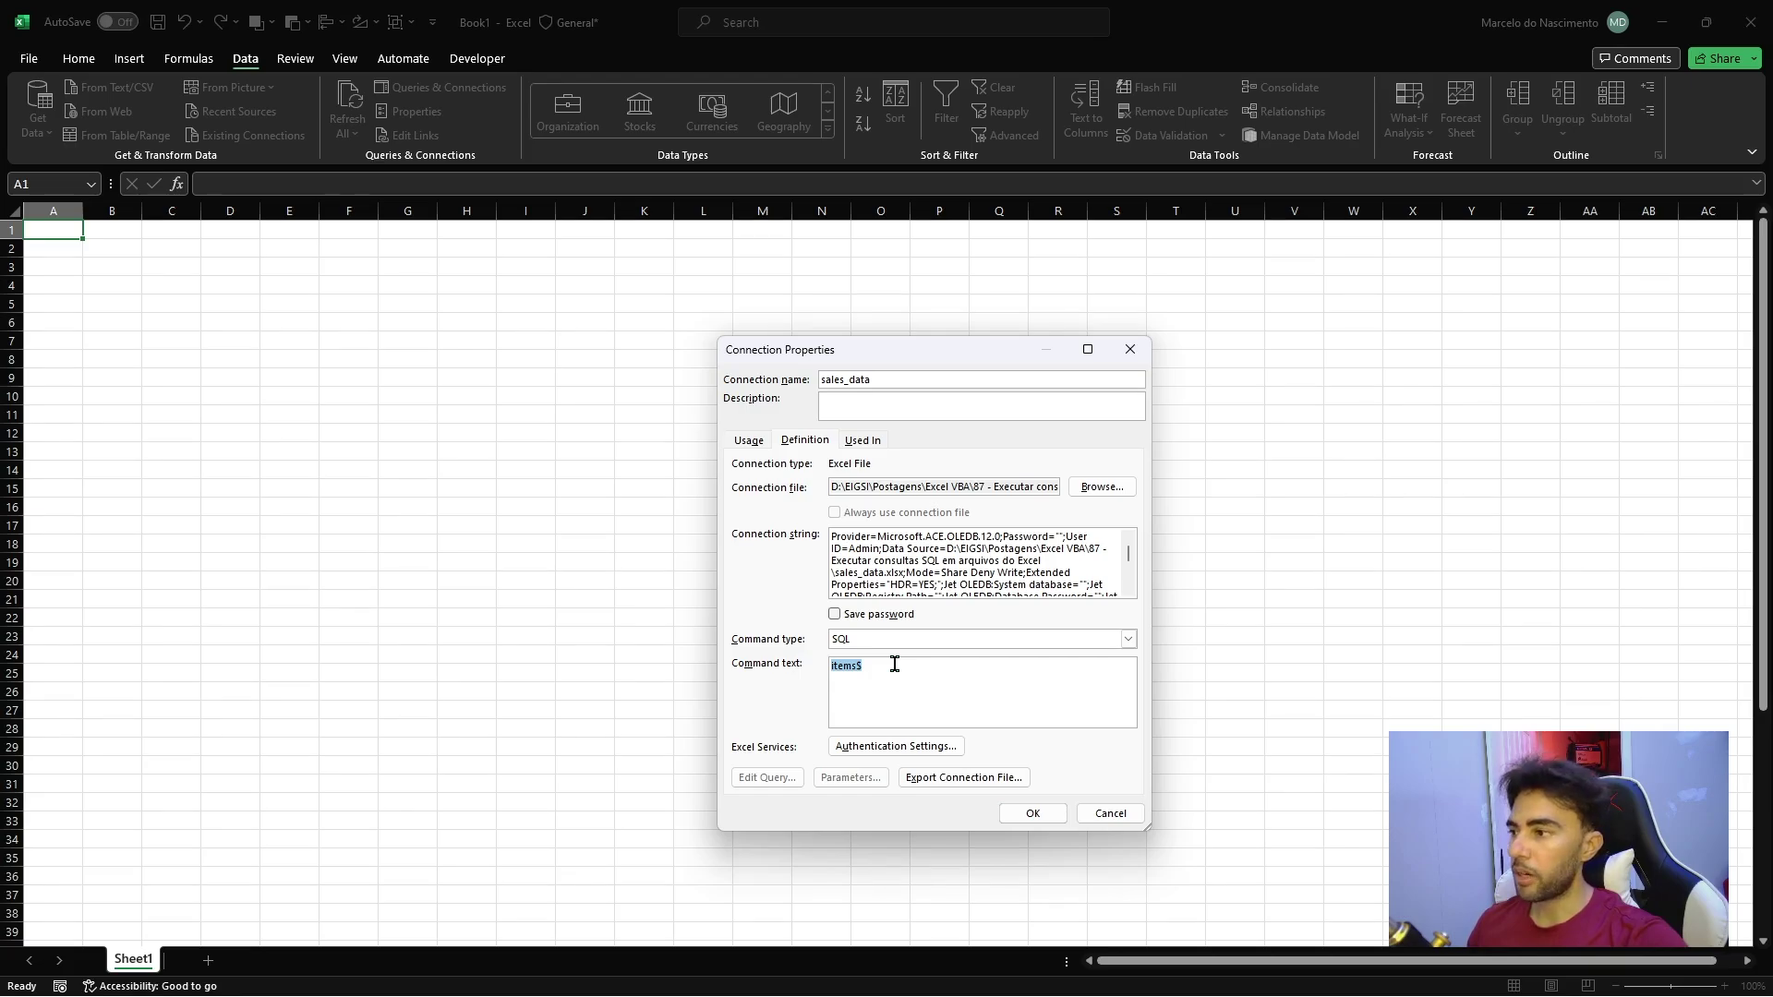
Replace items$ with 'SELECT TOP 10 [Seller Name],' as the query's first line.
click(895, 664)
double_click(895, 664)
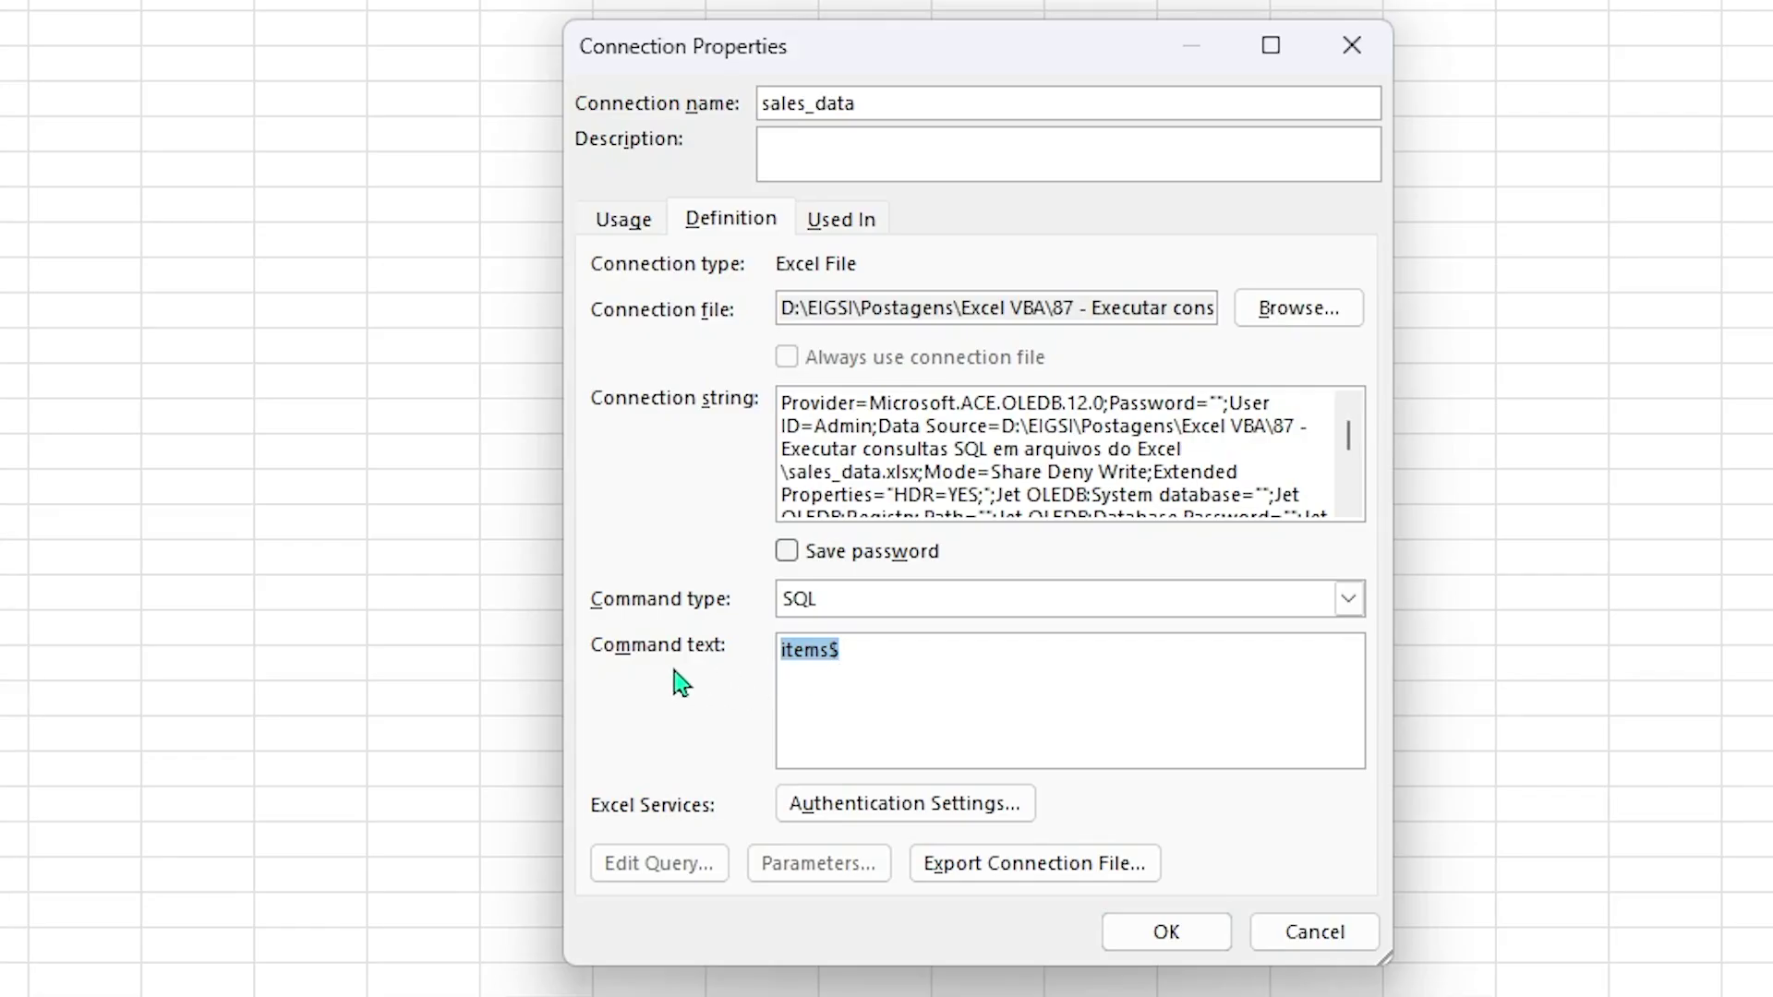
text(SELECT TO)
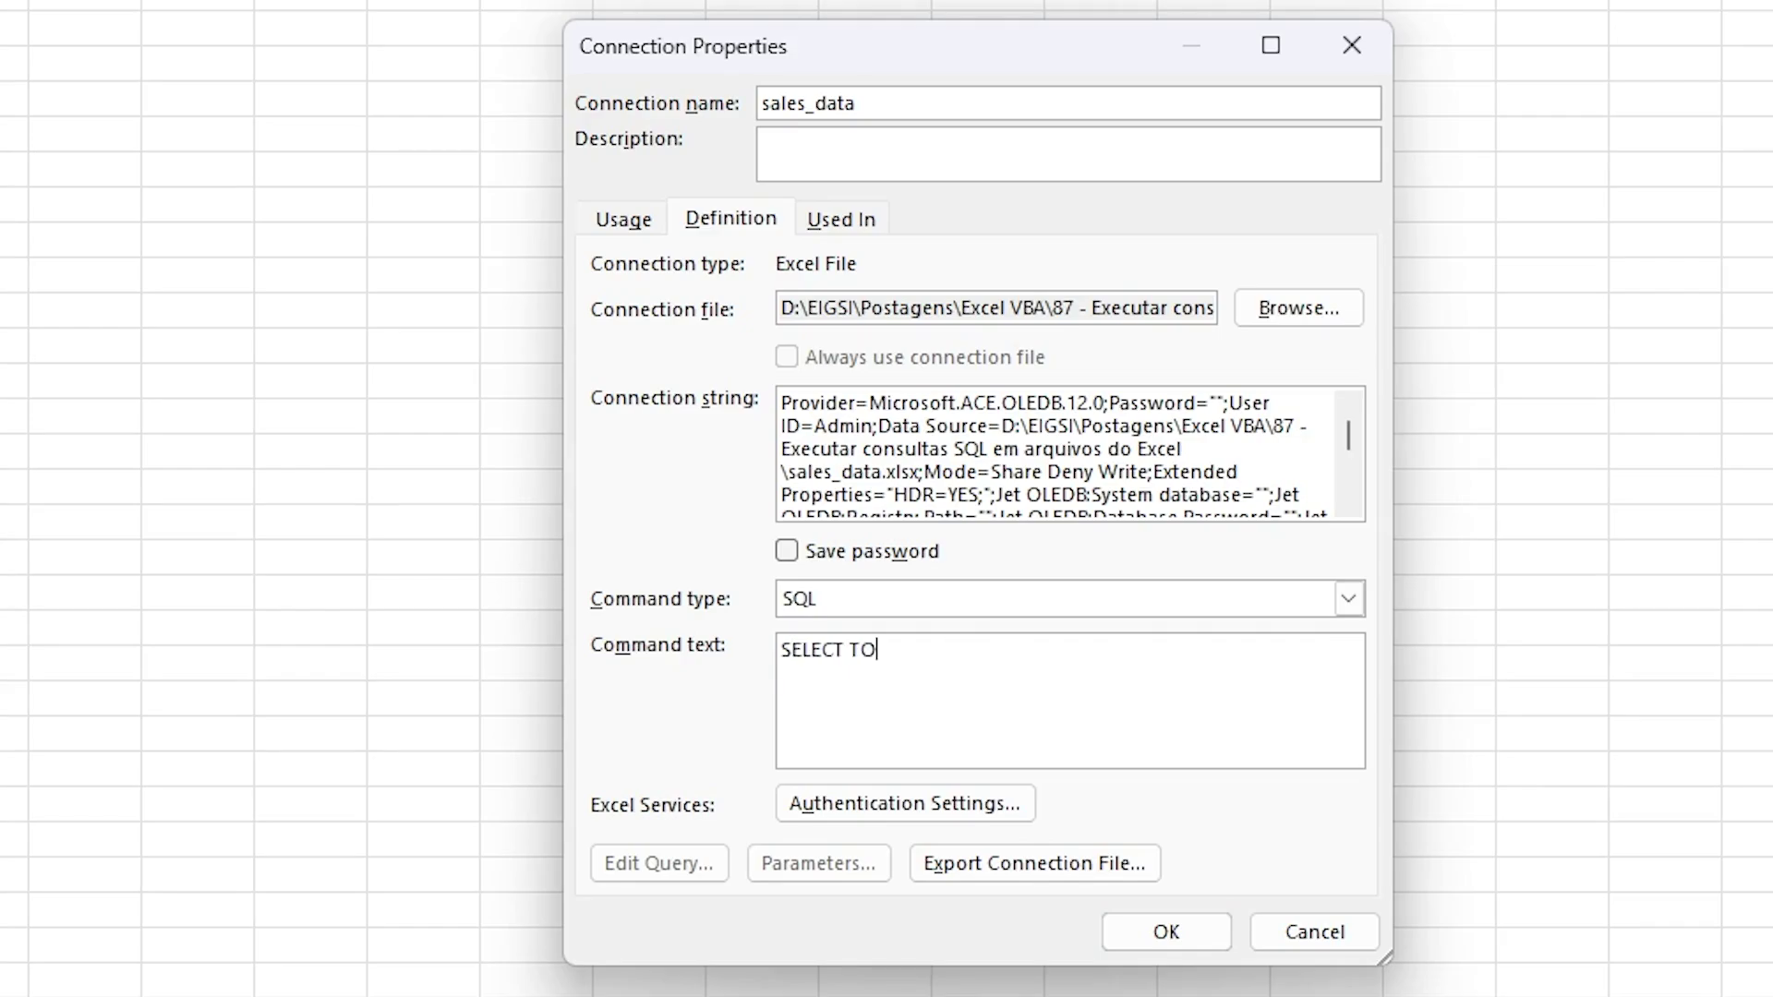
text(P 10 [Sell)
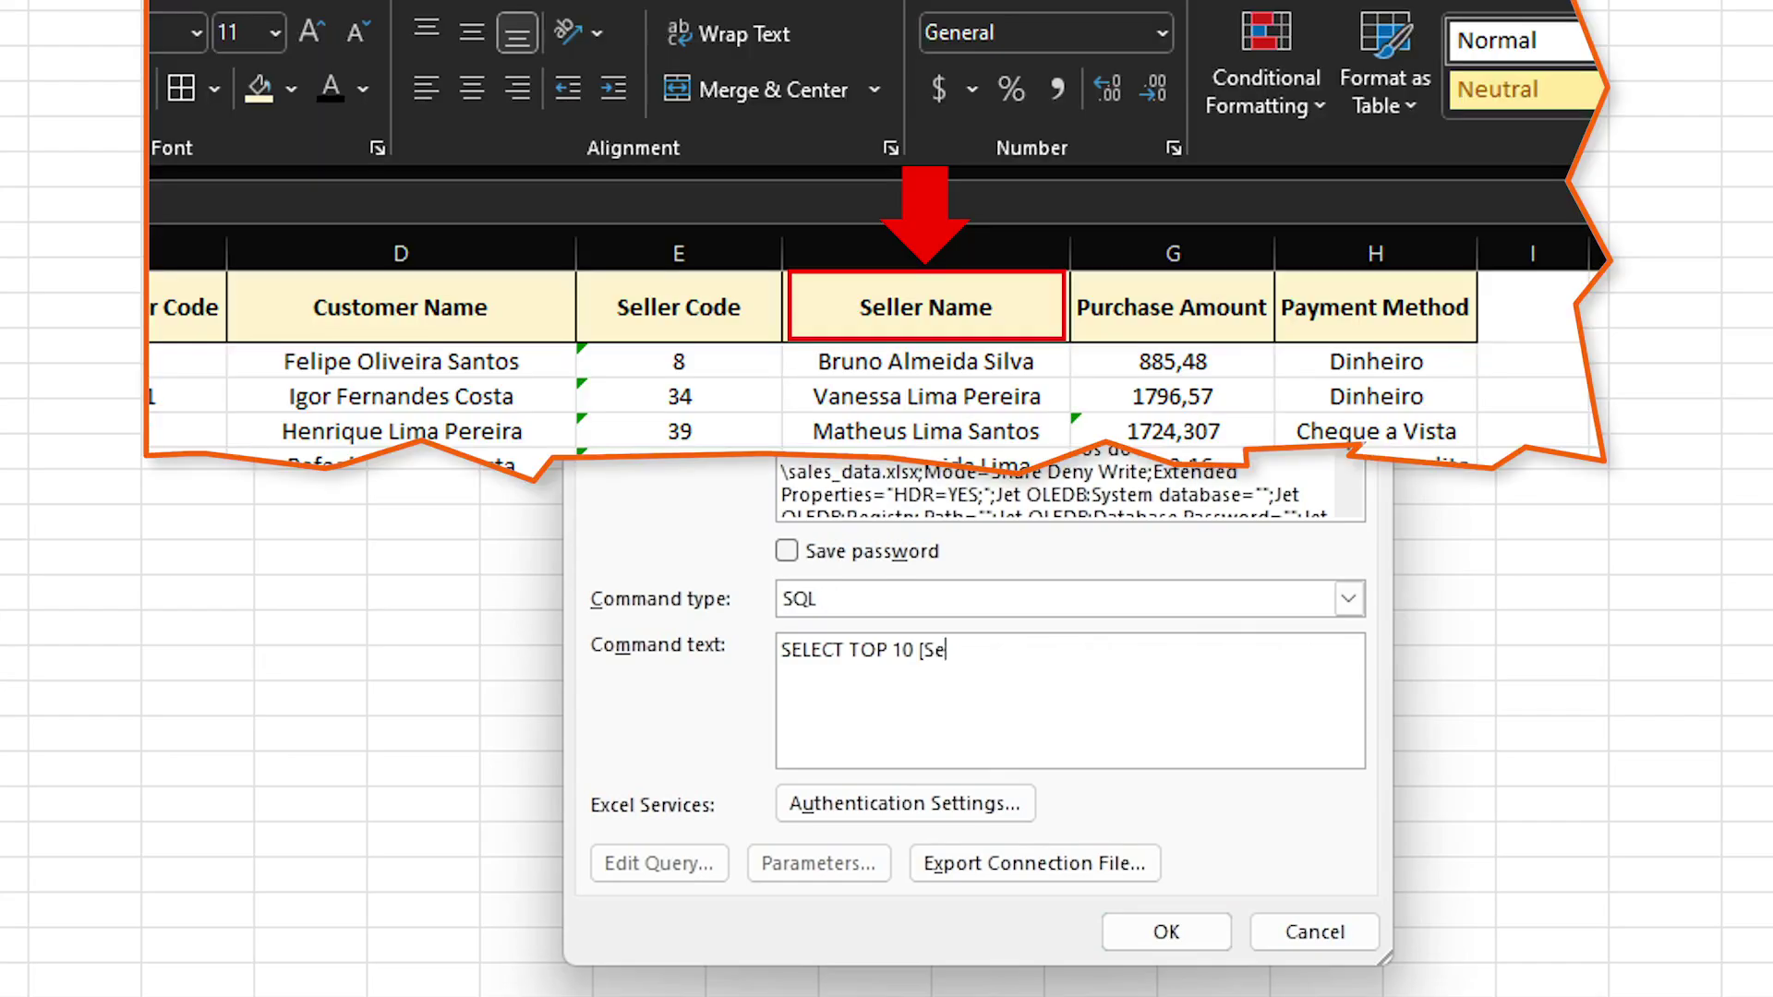
text(er Name)
key(BackSpace)
key(BackSpace)
text(me])
text(,)
key(Return)
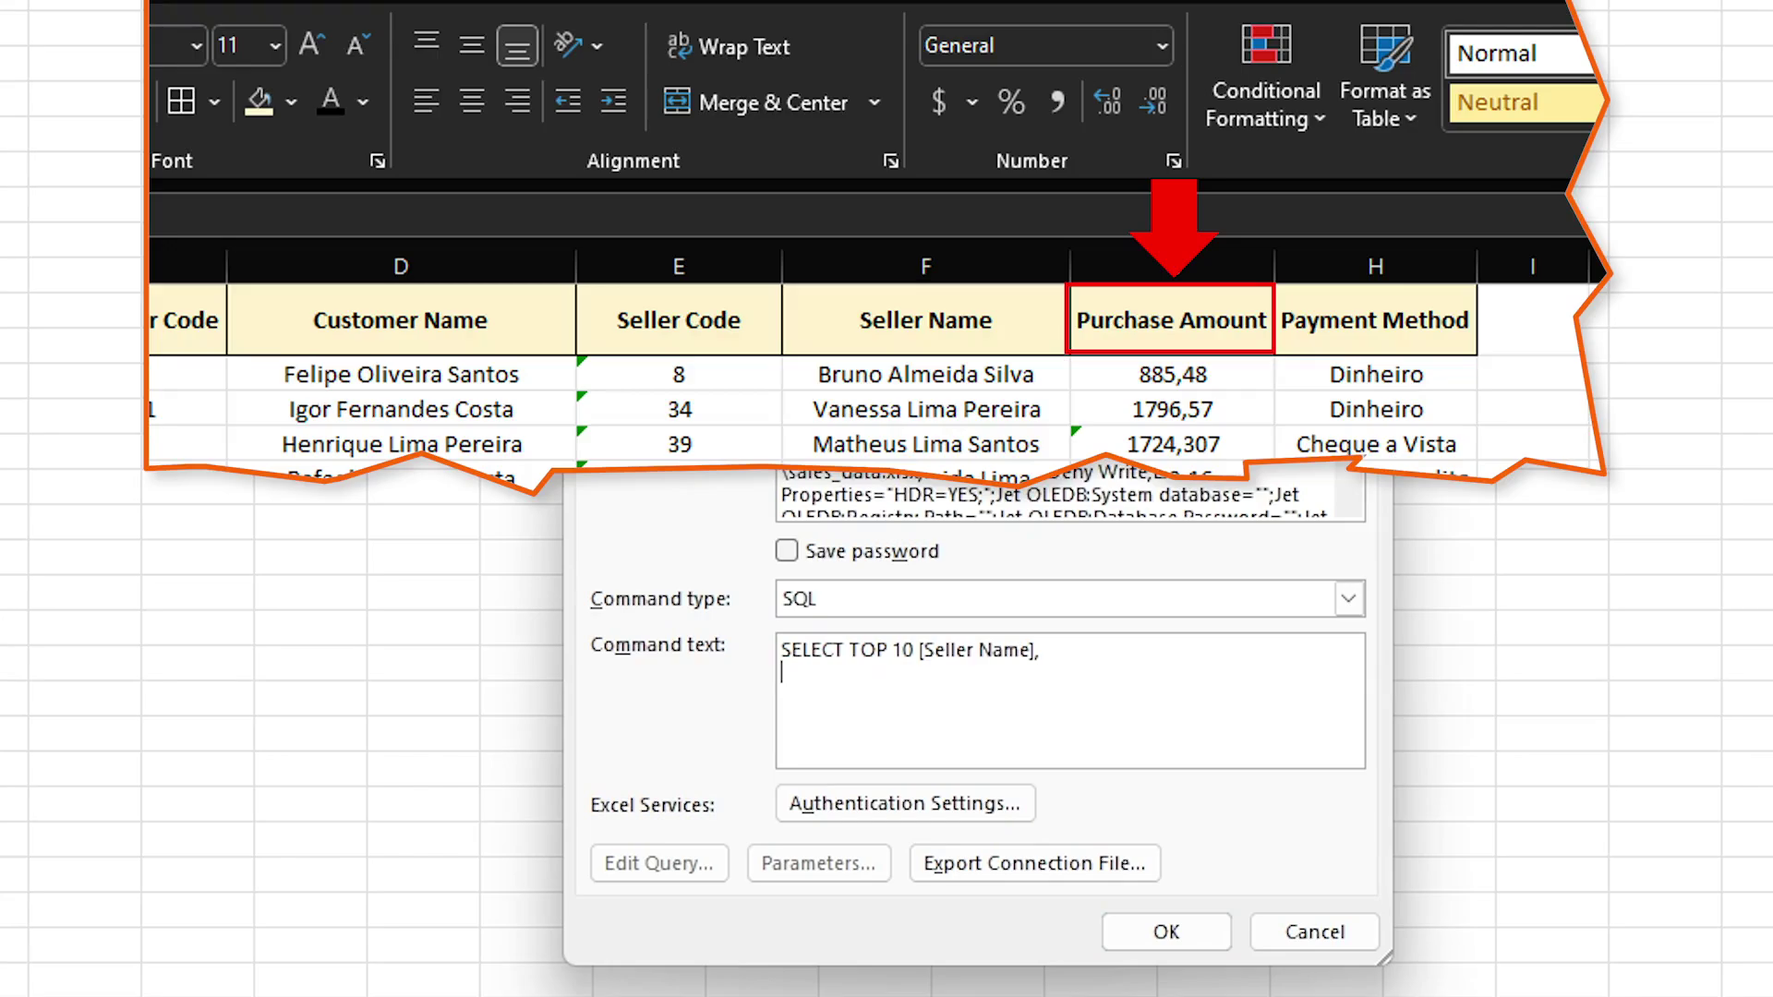
Add SUM([Purchase Amount]) as the query's second line.
text([Purchase AMounrt)
key(BackSpace)
key(BackSpace)
key(BackSpace)
key(BackSpace)
key(BackSpace)
key(BackSpace)
key(BackSpace)
text(Amount)
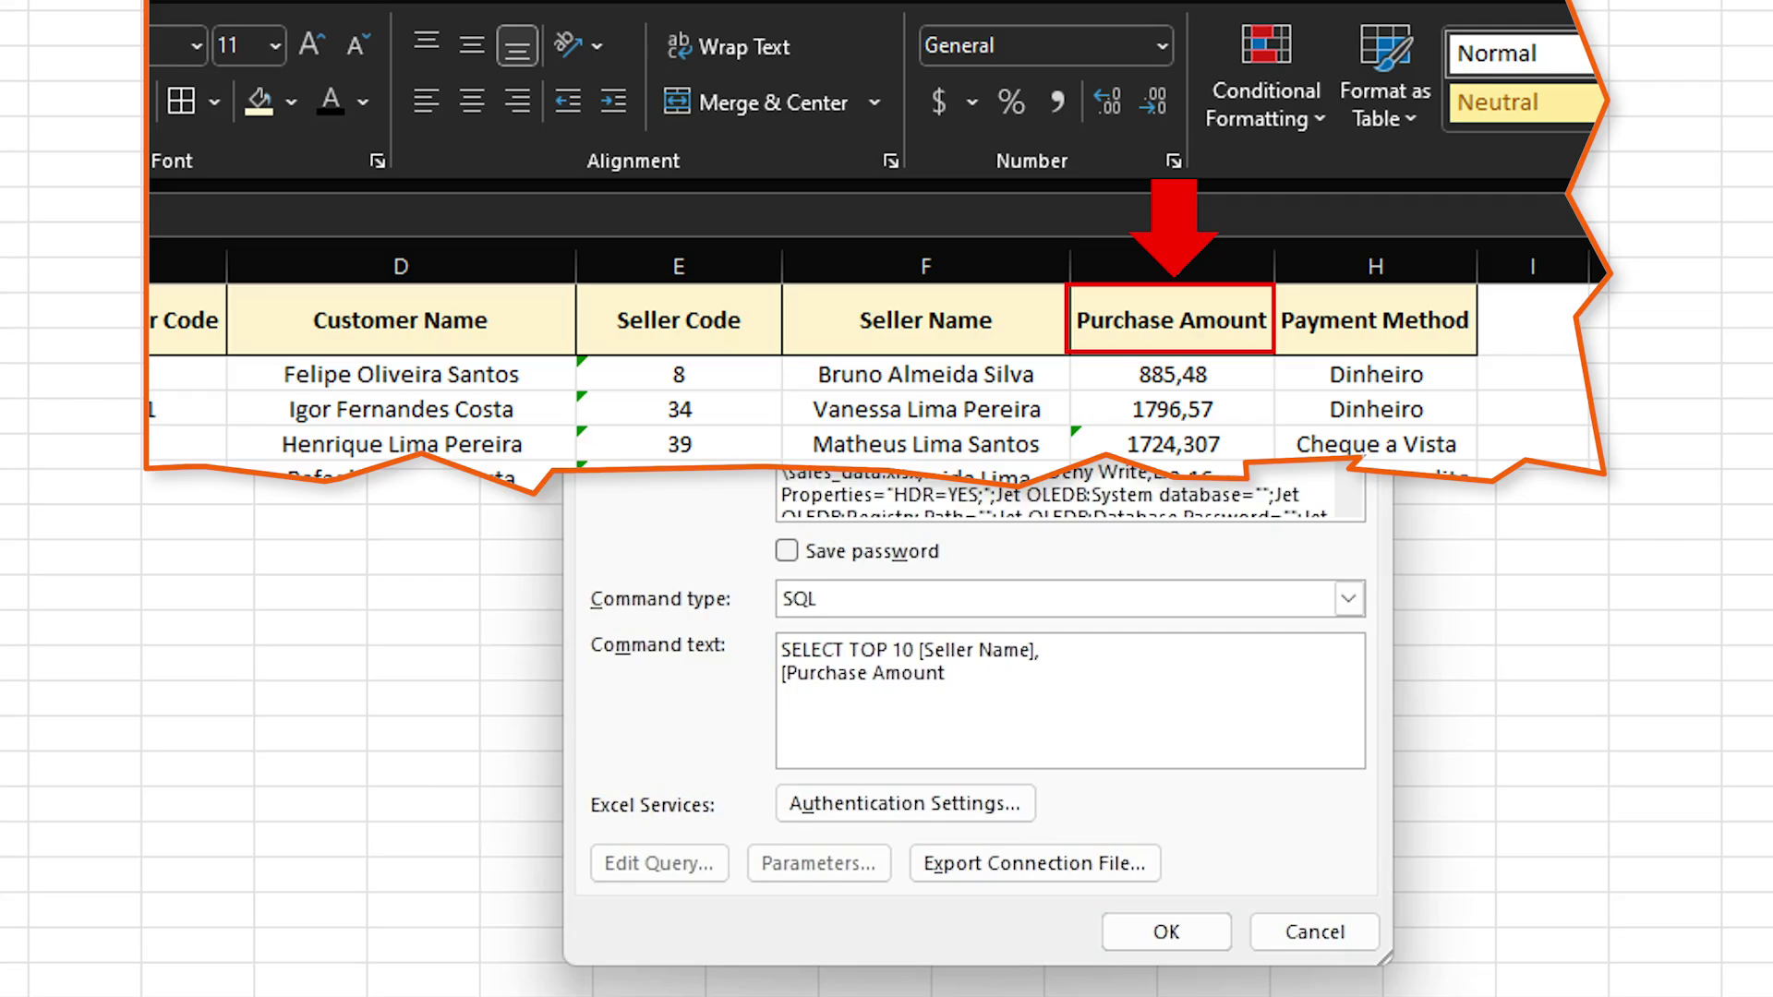
text(])
click(780, 672)
text(SUM)
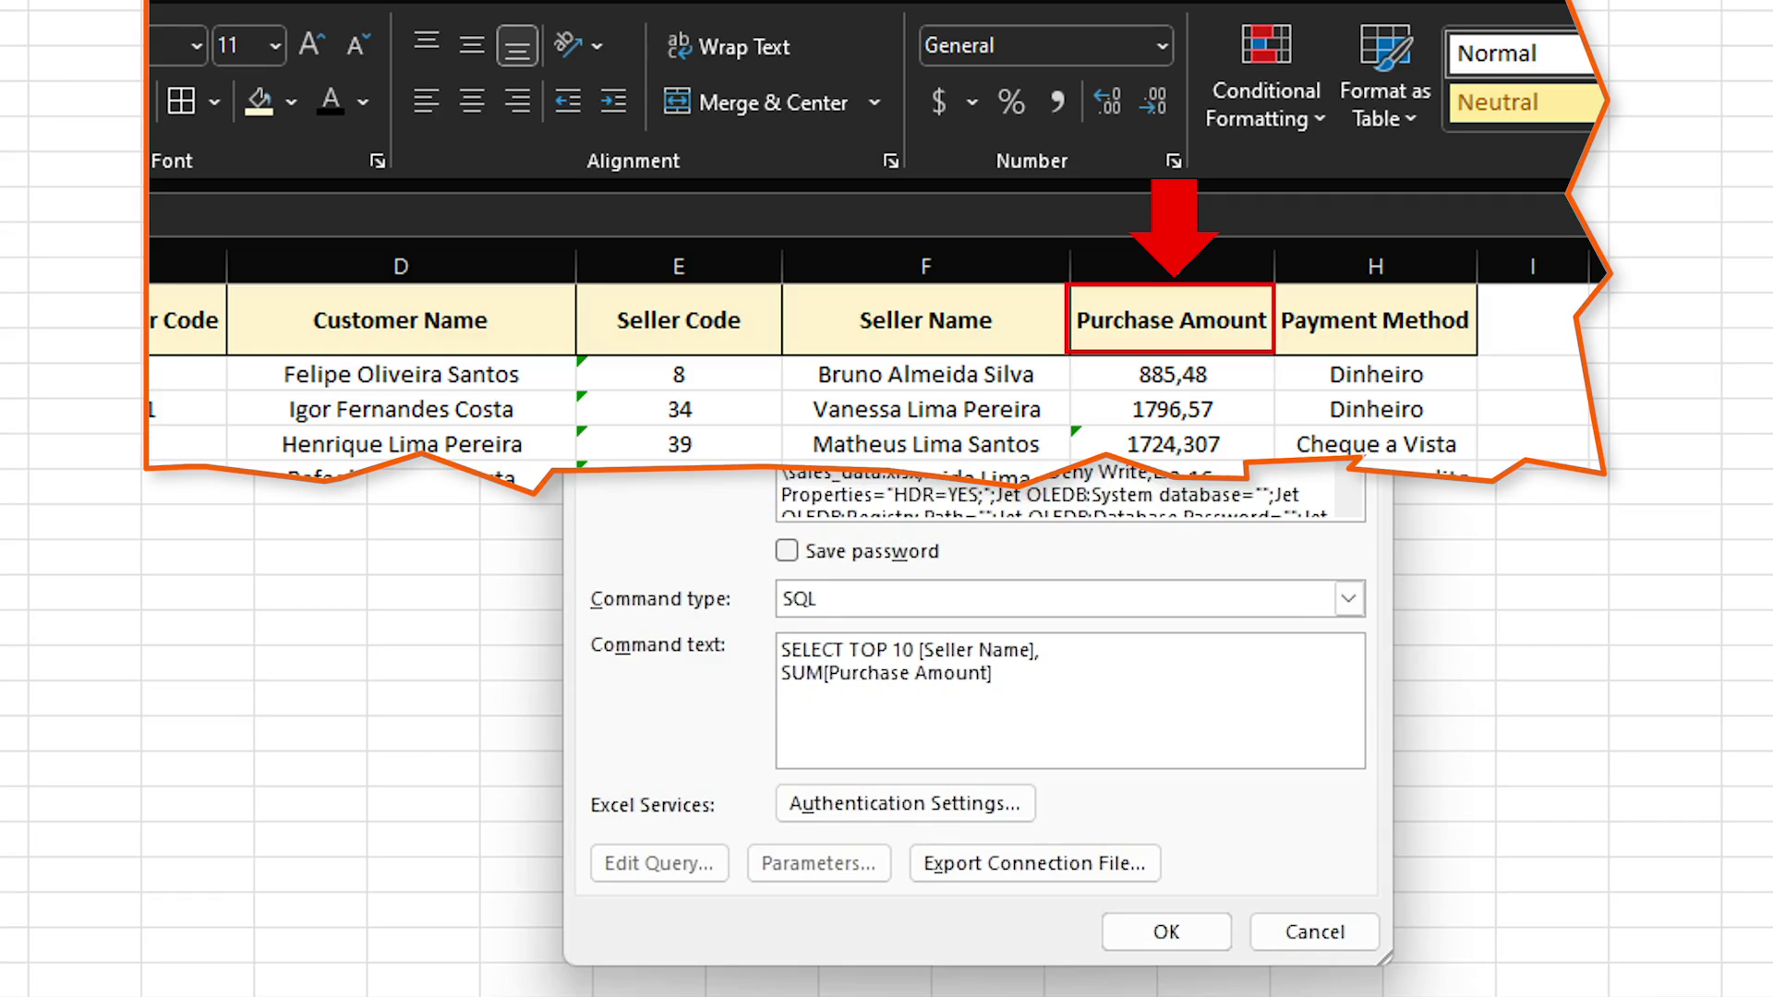
text(()
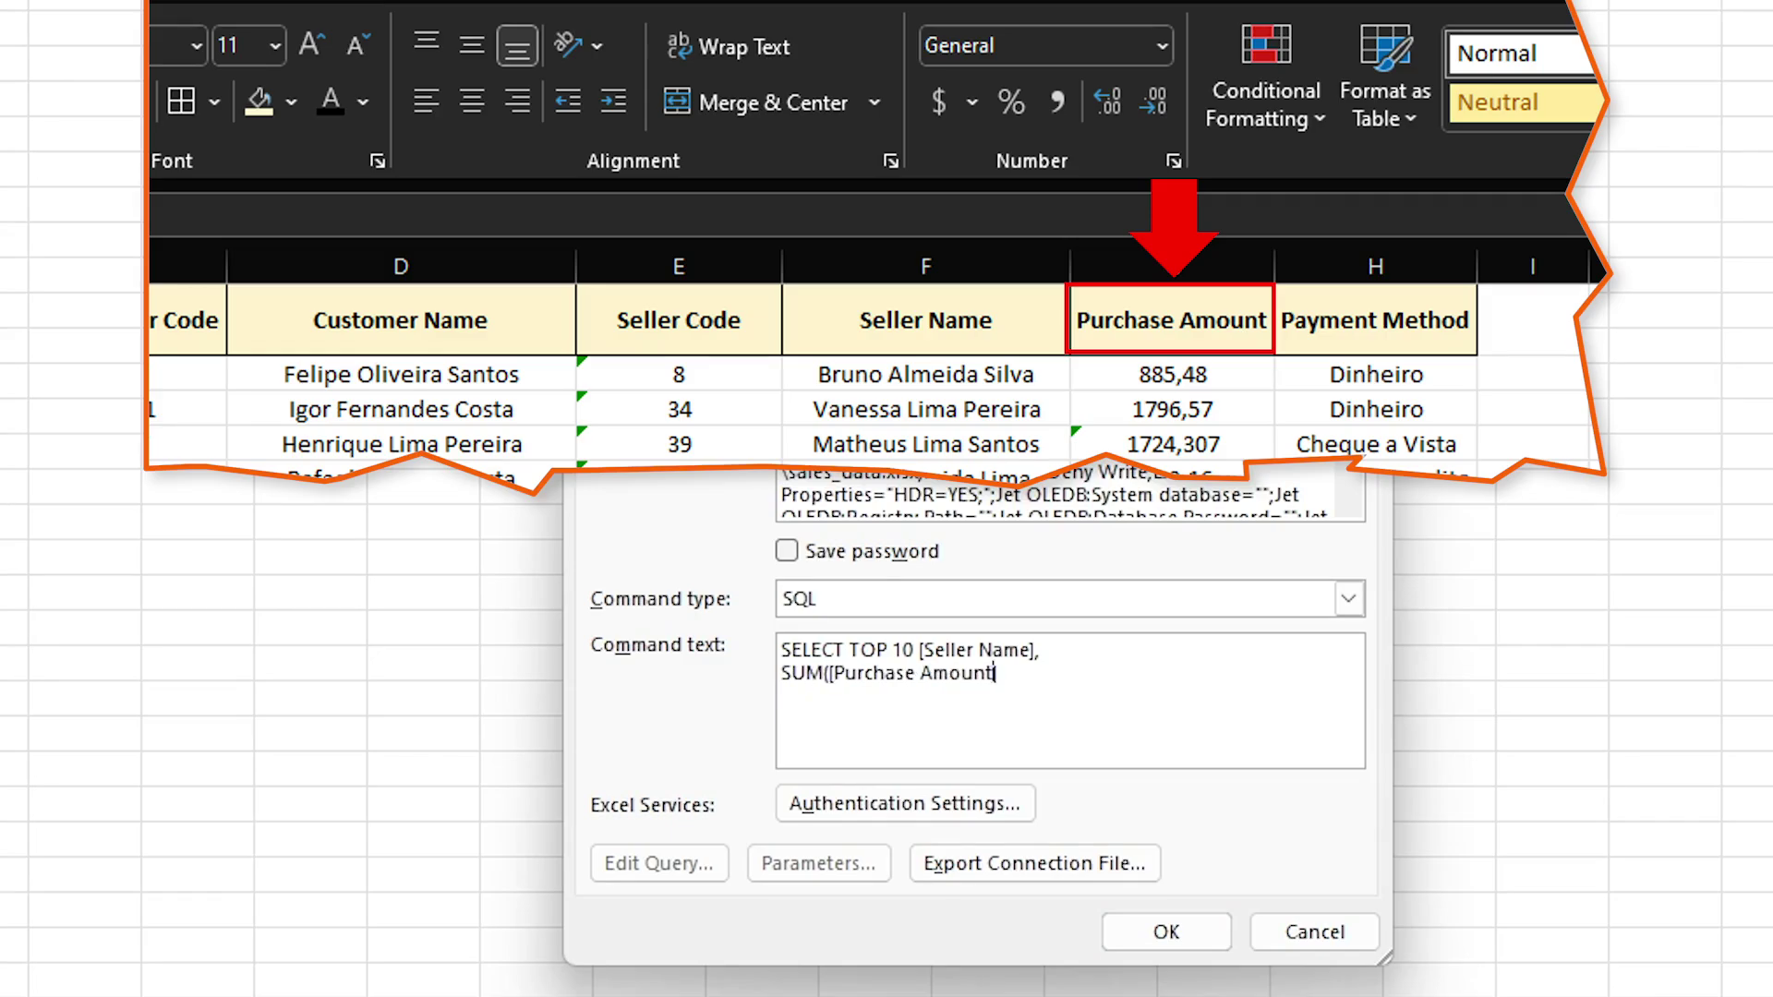
text())
key(Return)
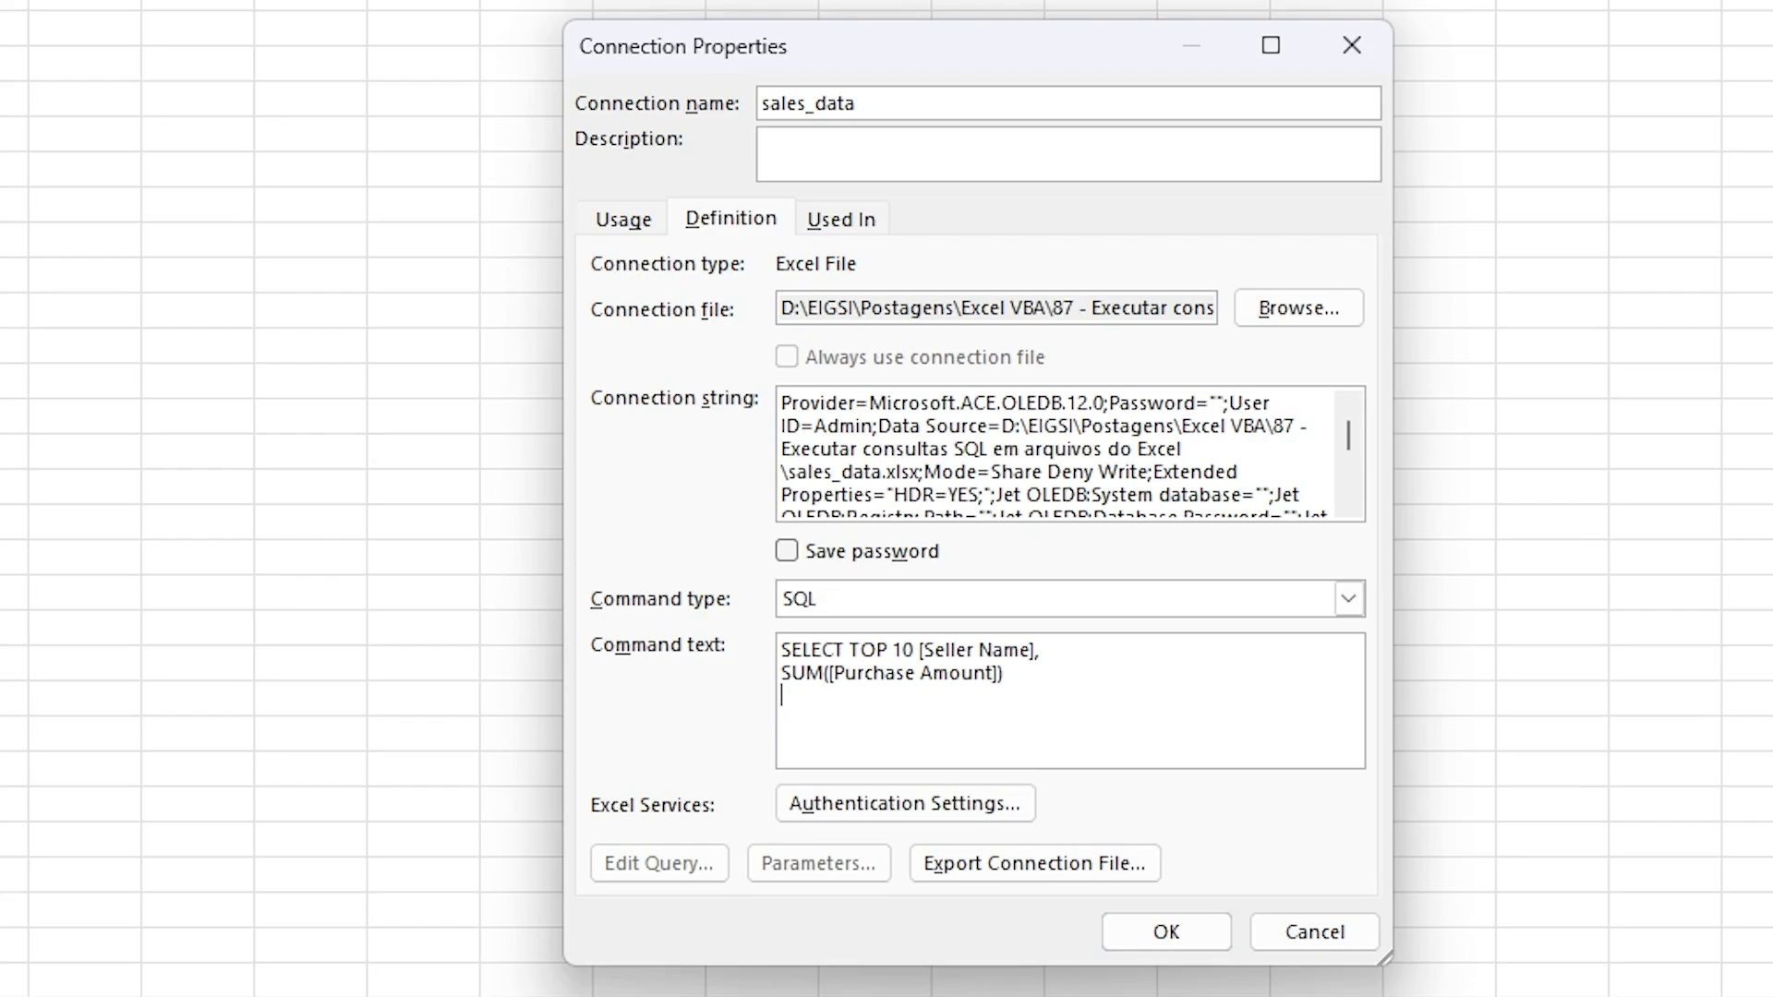
Add the line FROM [sales$], highlighting the $ sheet suffix to point it out.
text(FROM [sales)
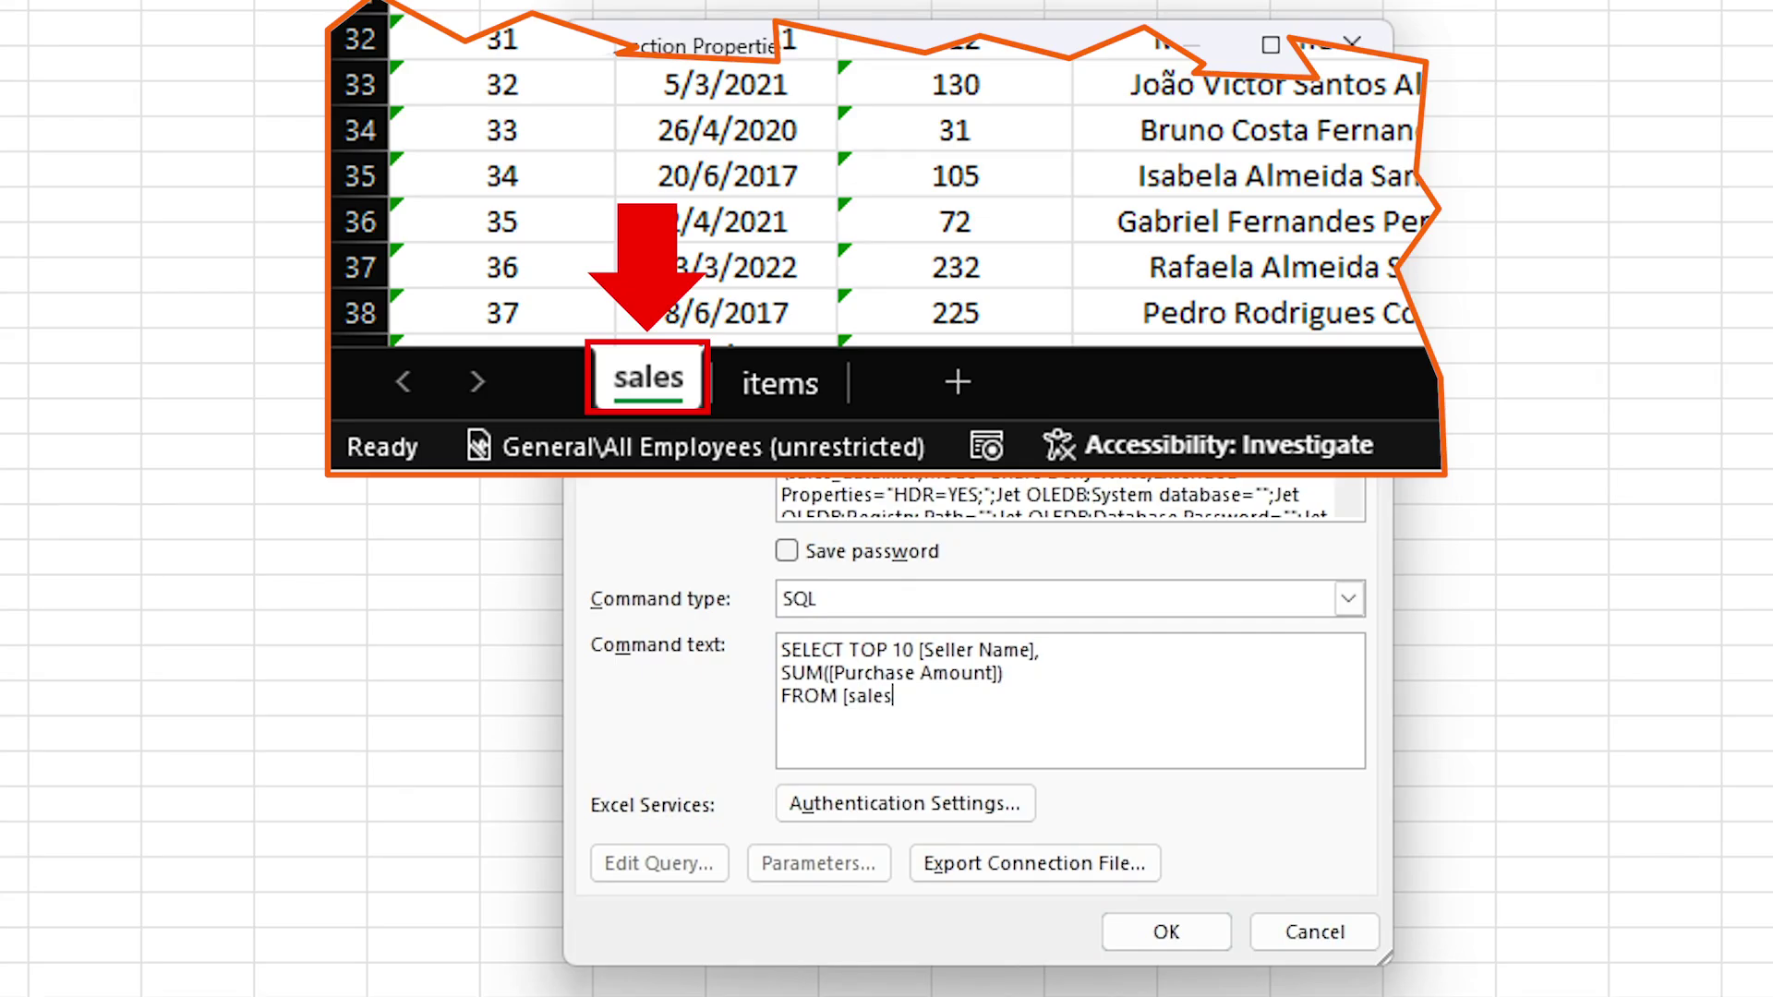
text($)
key(shift+Left)
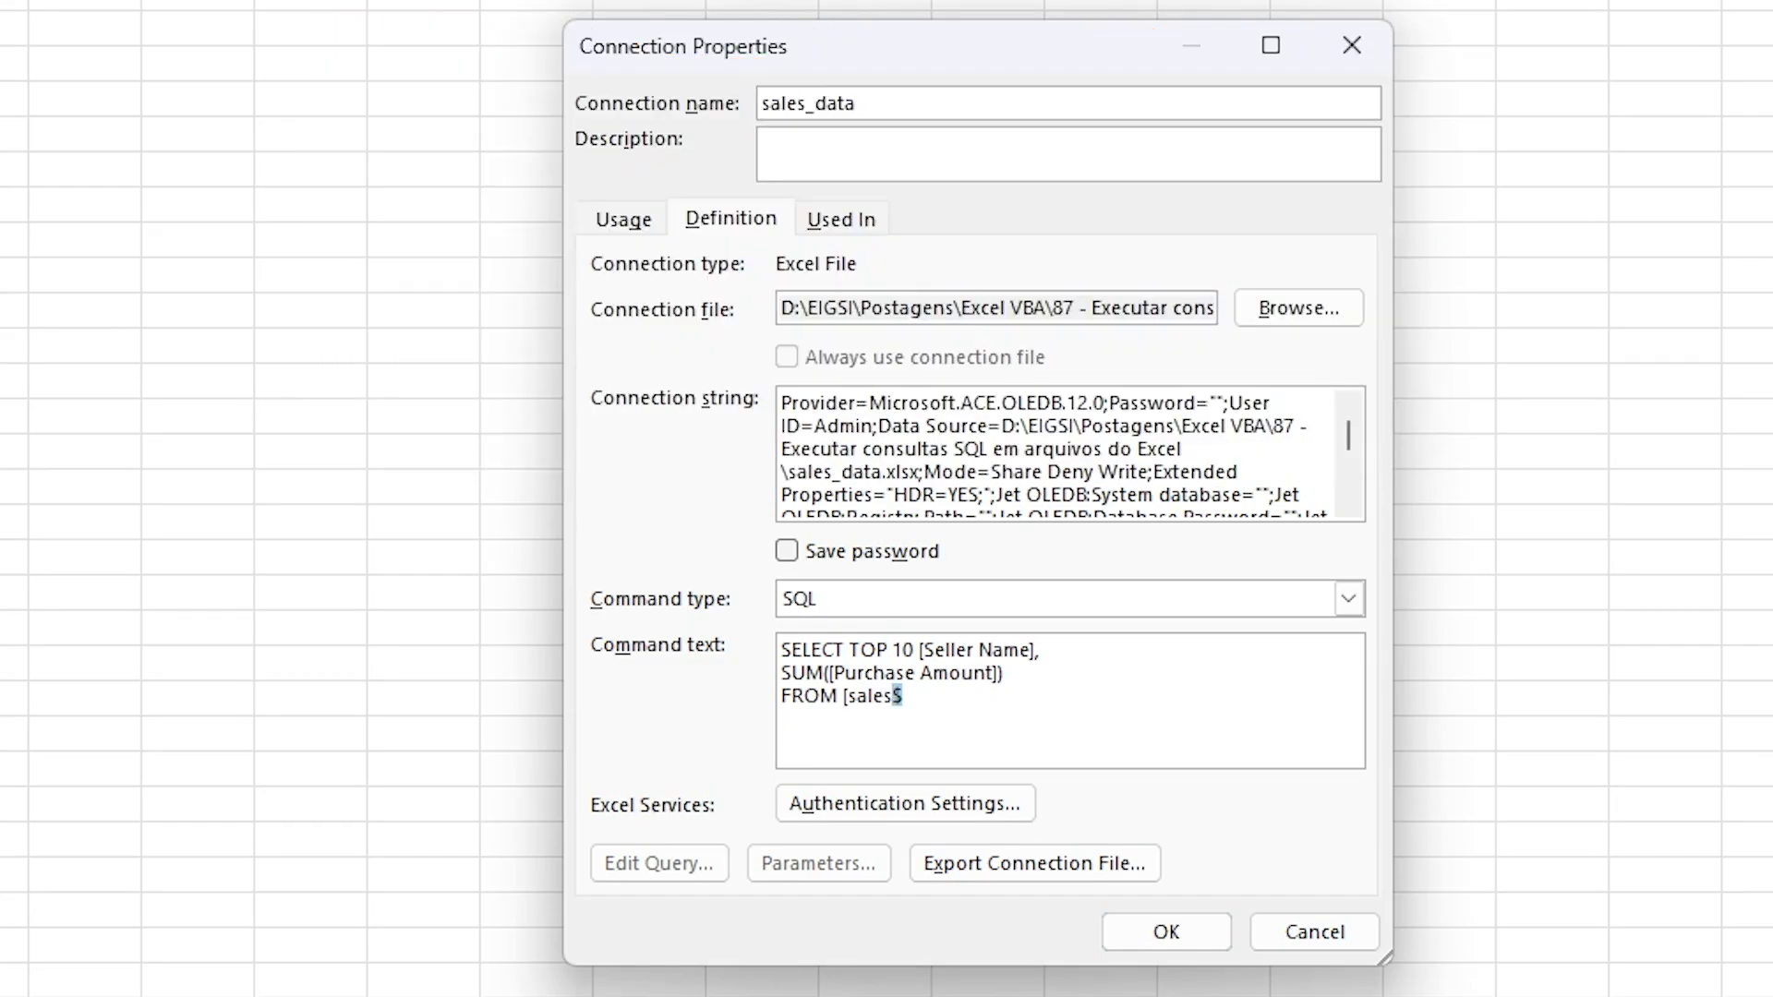
key(Right)
key(shift+Left)
key(Right)
key(shift+Left)
key(Right)
key(shift+Left)
key(Right)
text(])
Add GROUP BY [Seller Name] to the query, reusing the copied field name.
text(G)
text(ROU)
text(P)
text( BY)
drag(1049, 673, 857, 673)
drag(1056, 655, 917, 651)
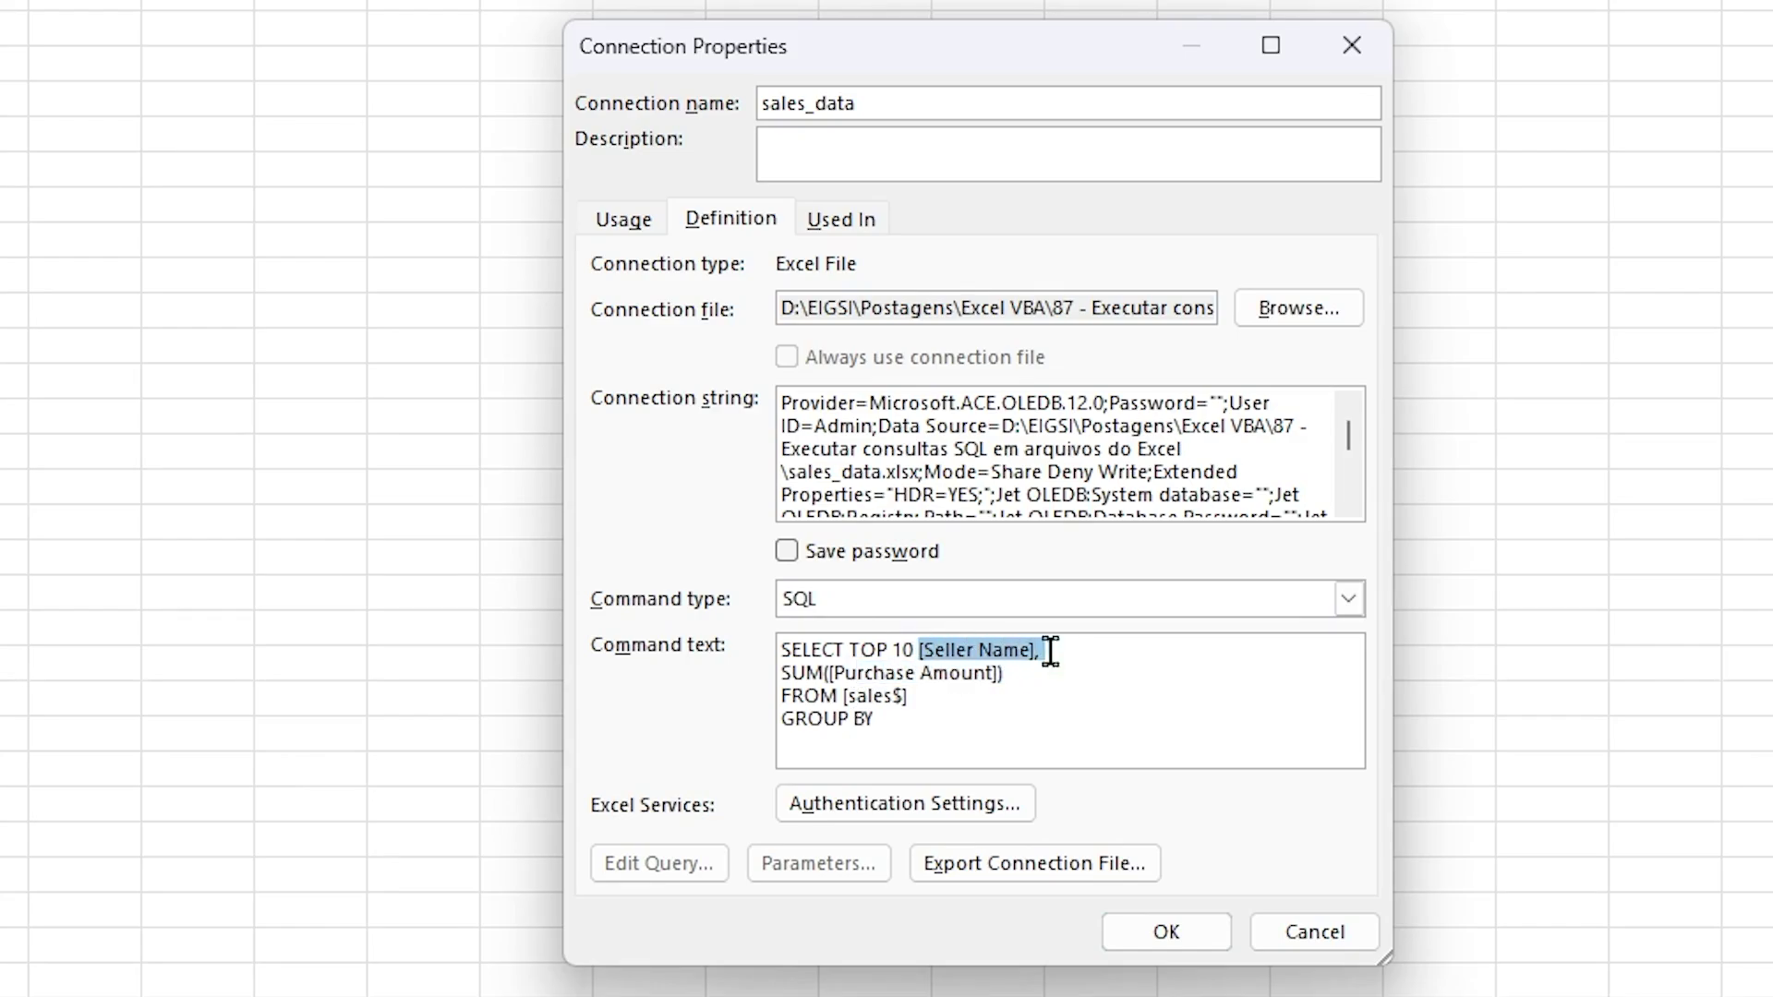
click(989, 674)
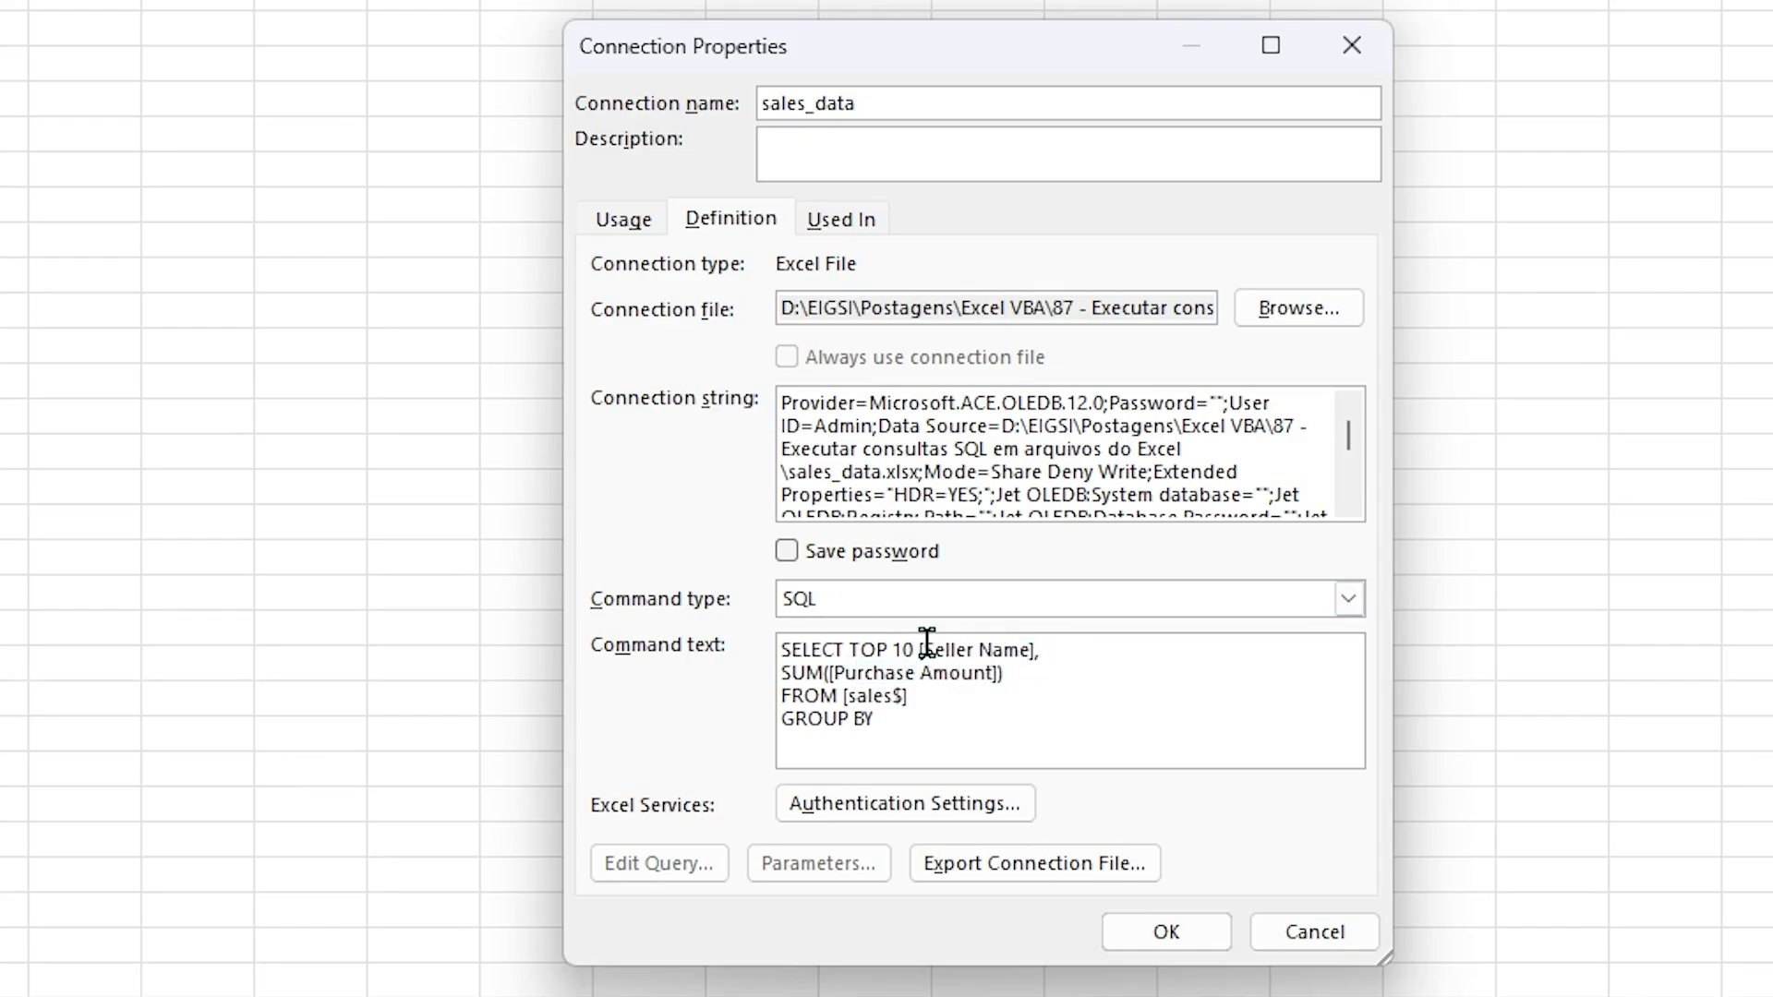
drag(925, 646, 1041, 639)
key(ctrl+c)
click(943, 713)
text([)
key(ctrl+v)
key(Return)
Add ORDER BY 2 DESC; to sort by the summed purchase amount descending.
text(ORDE)
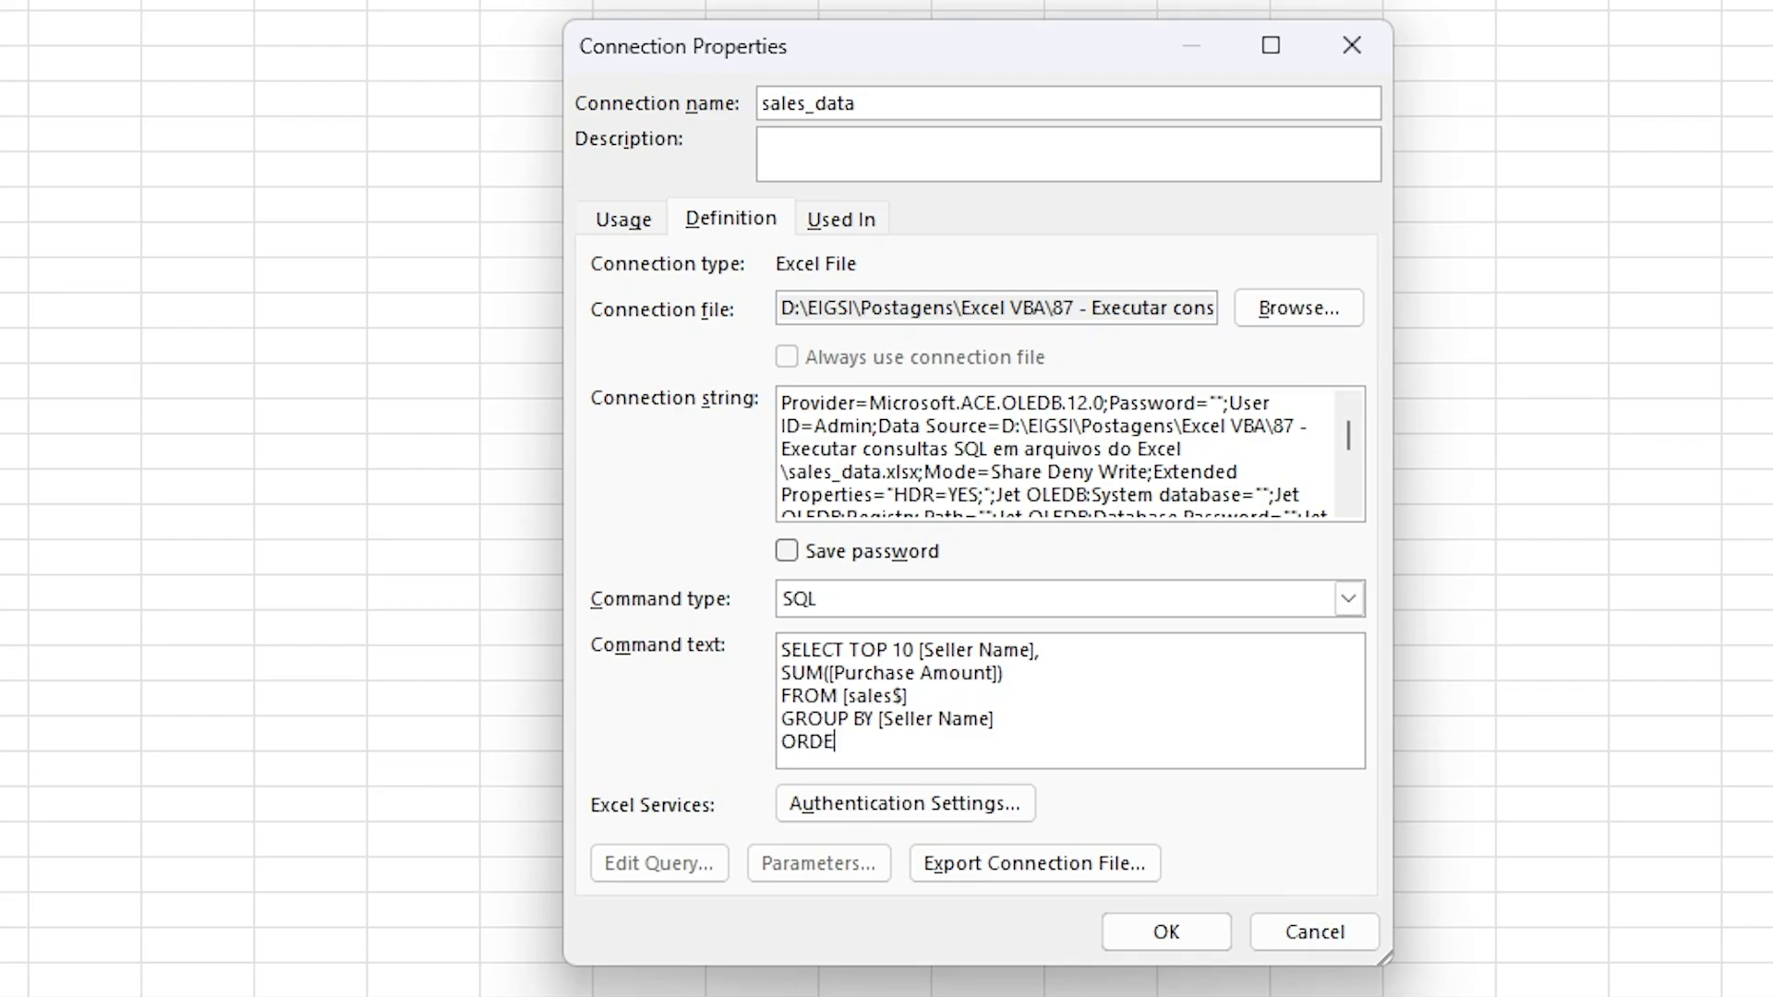
text(R BY)
drag(1057, 652, 948, 675)
click(1041, 669)
click(885, 744)
drag(1013, 673, 882, 672)
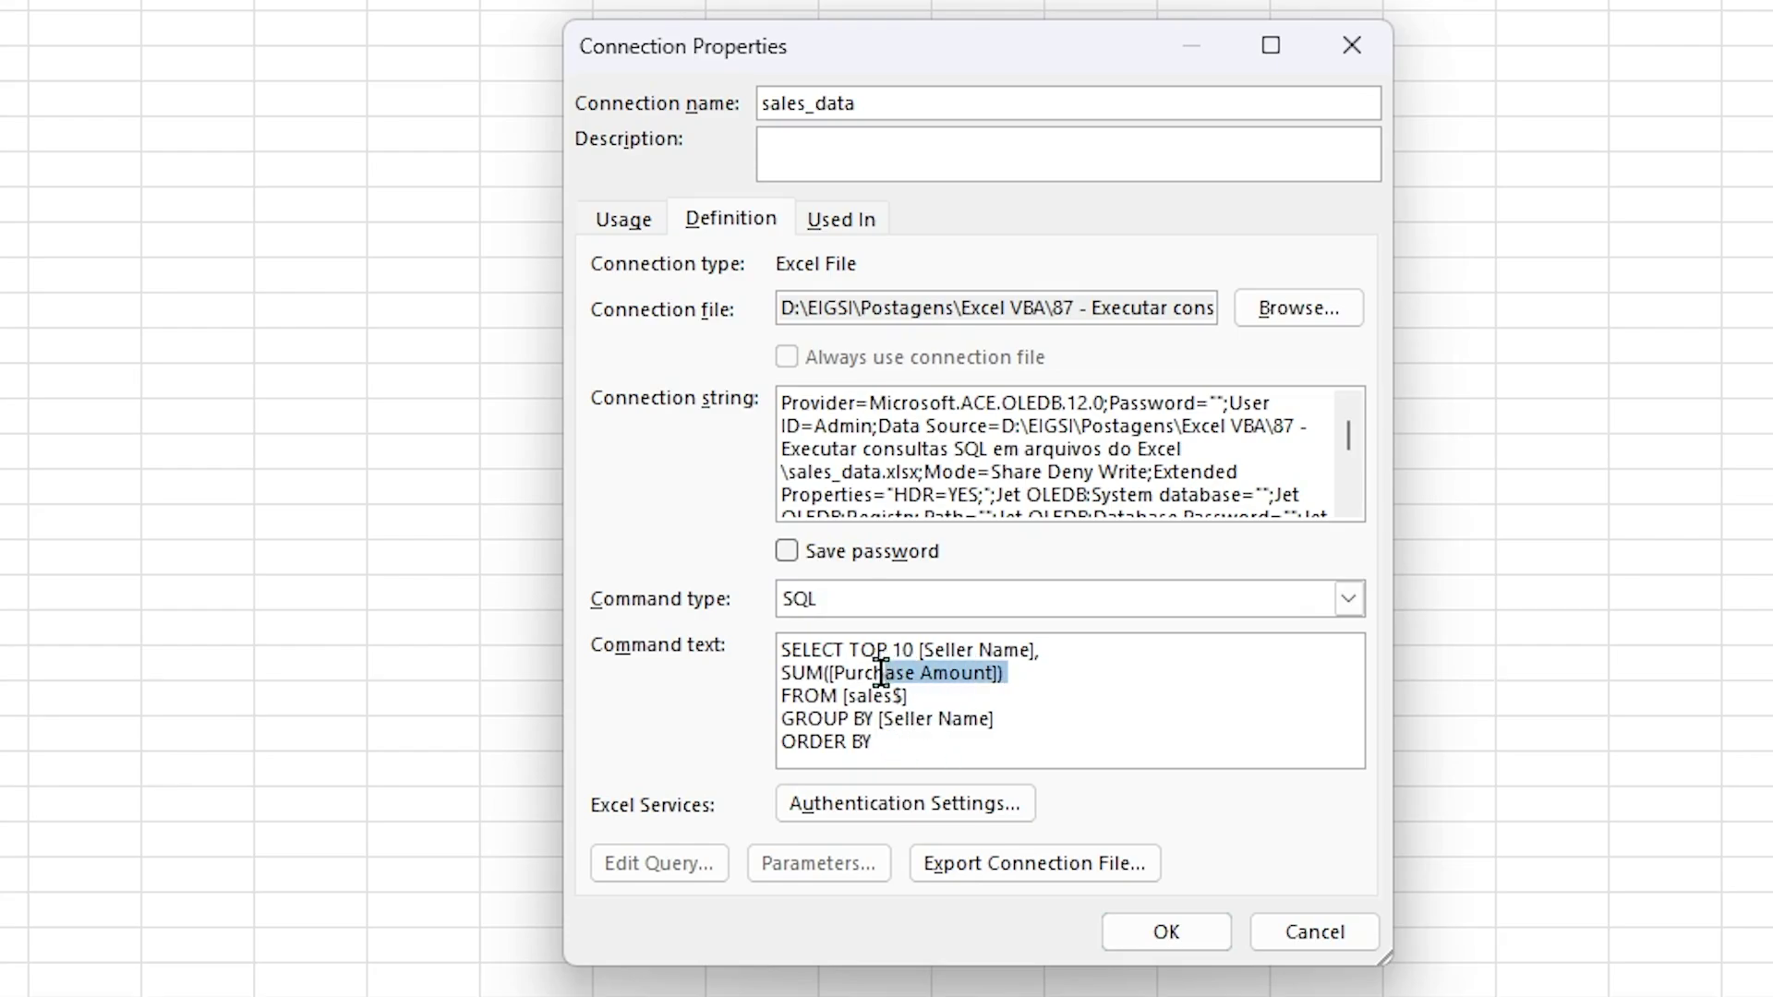
click(928, 743)
text(2)
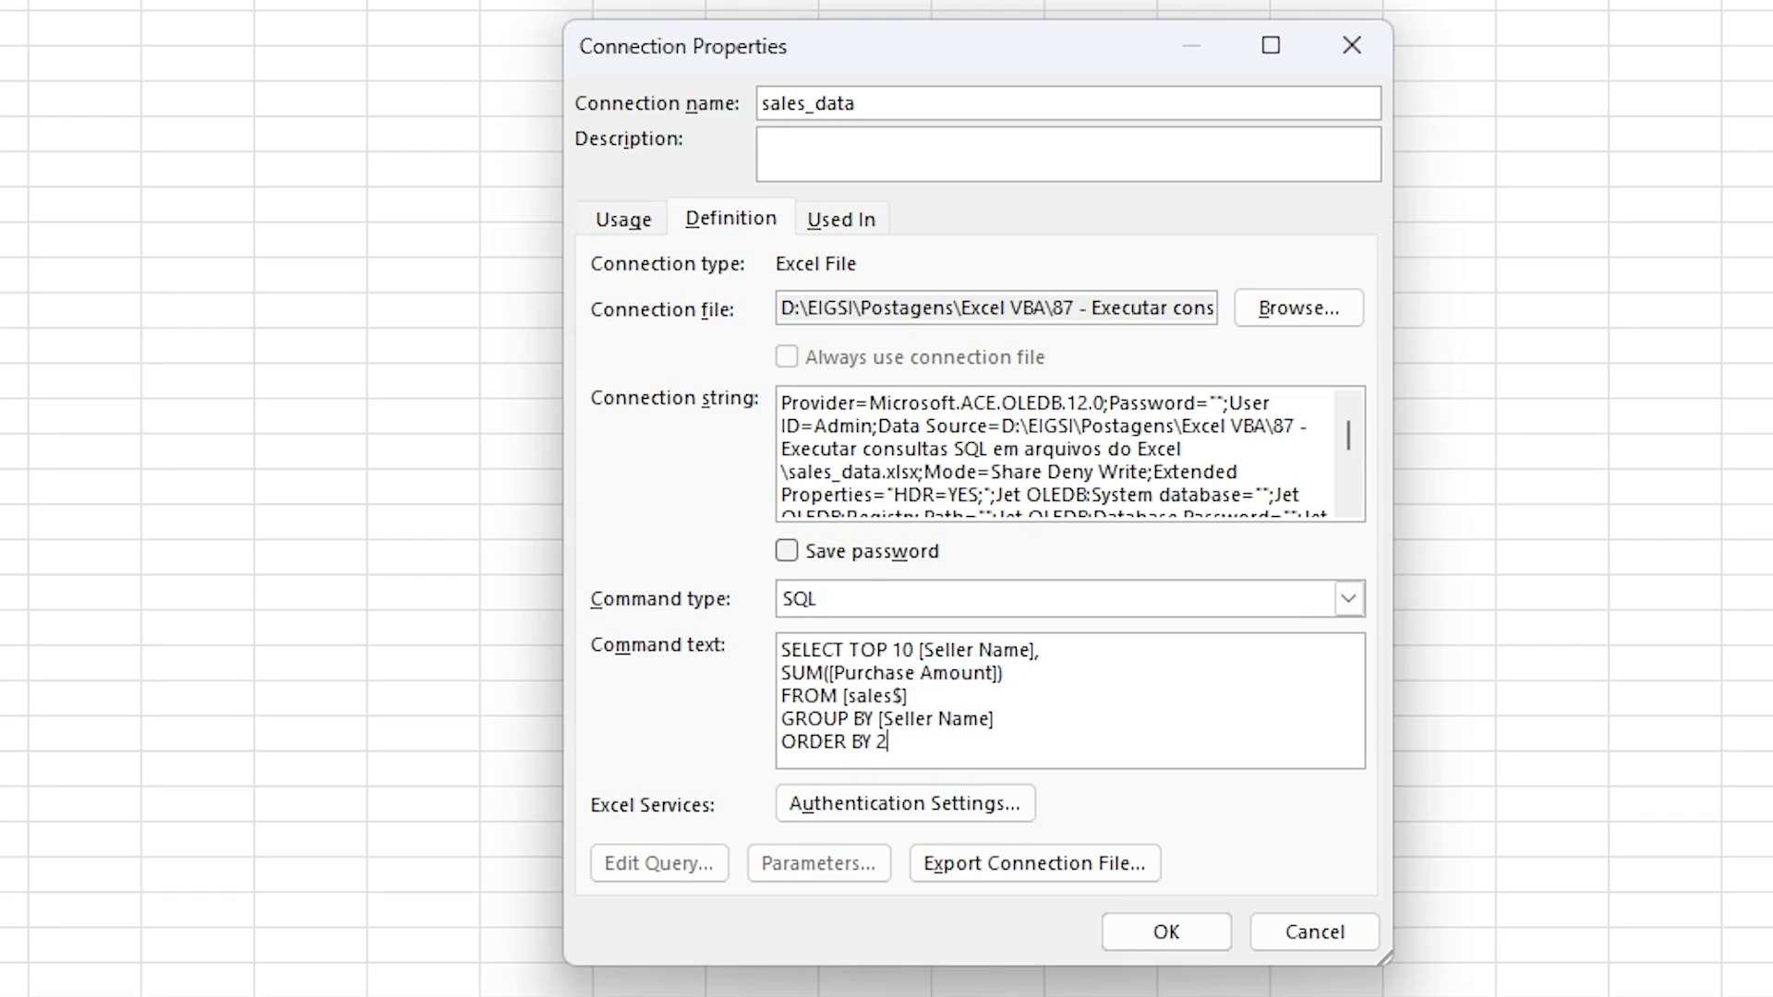
text( DESC)
text(;)
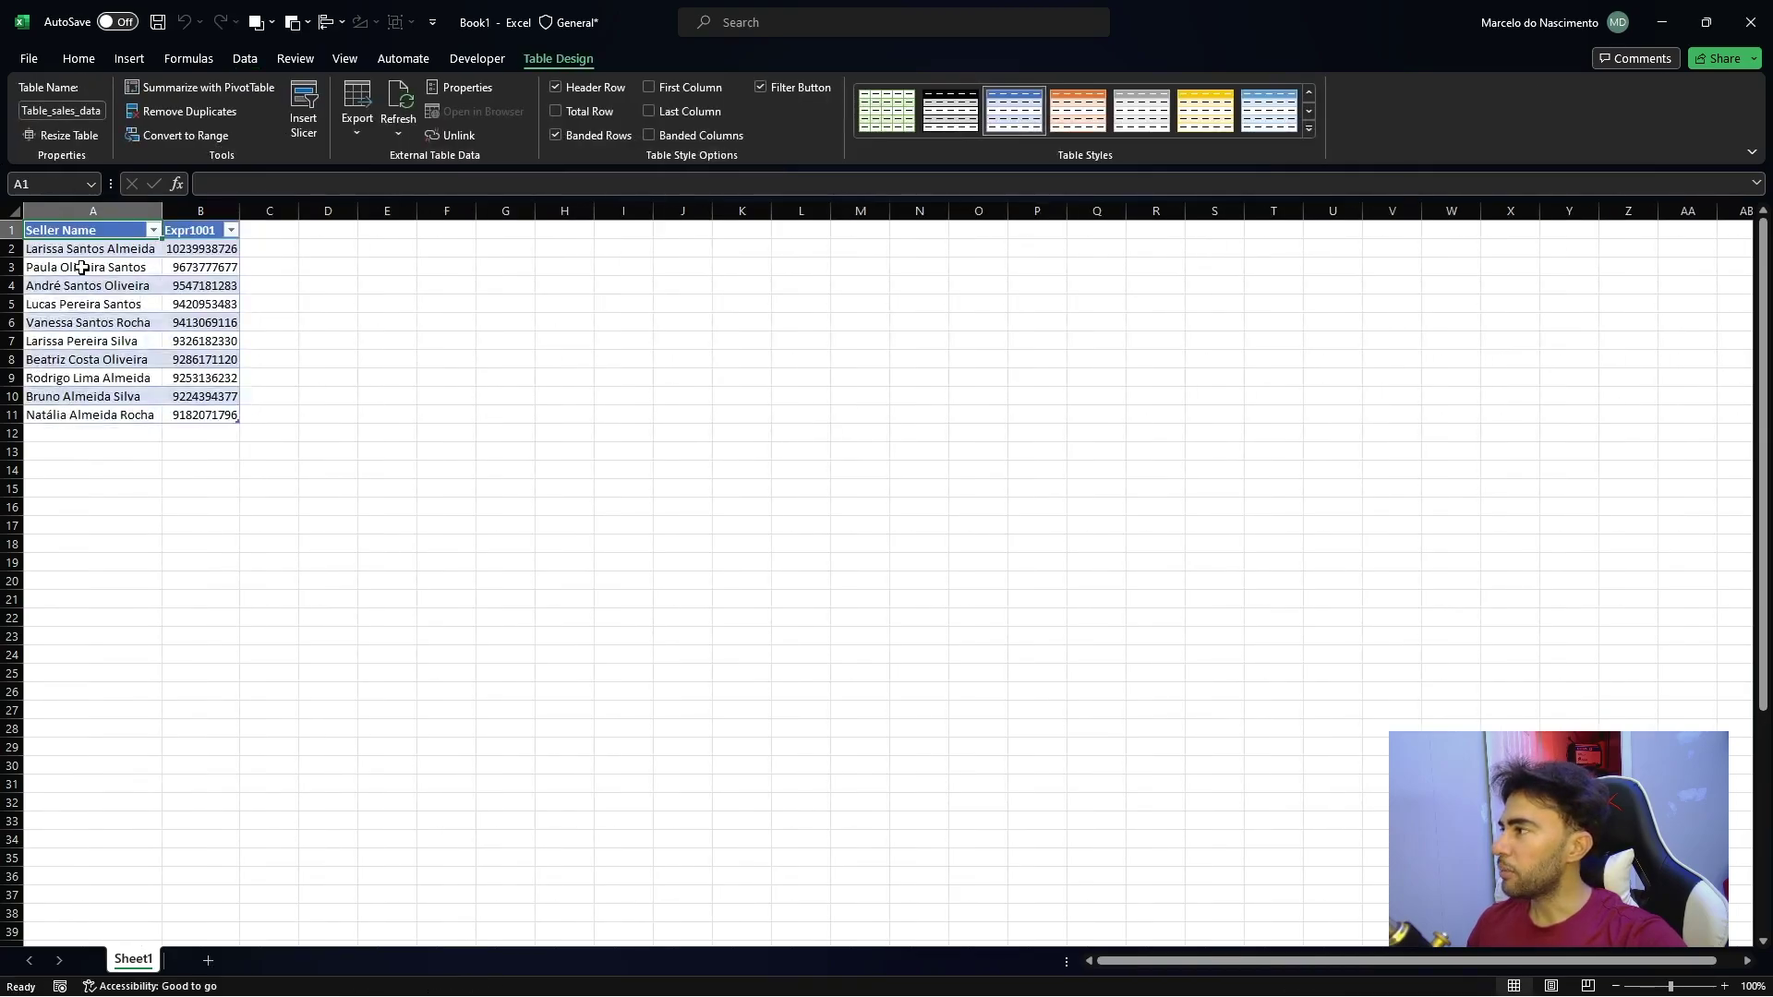
Check the loaded Seller Name and Expr1001 cells of the top-10 table, then return to Data.
click(79, 267)
drag(80, 229, 235, 415)
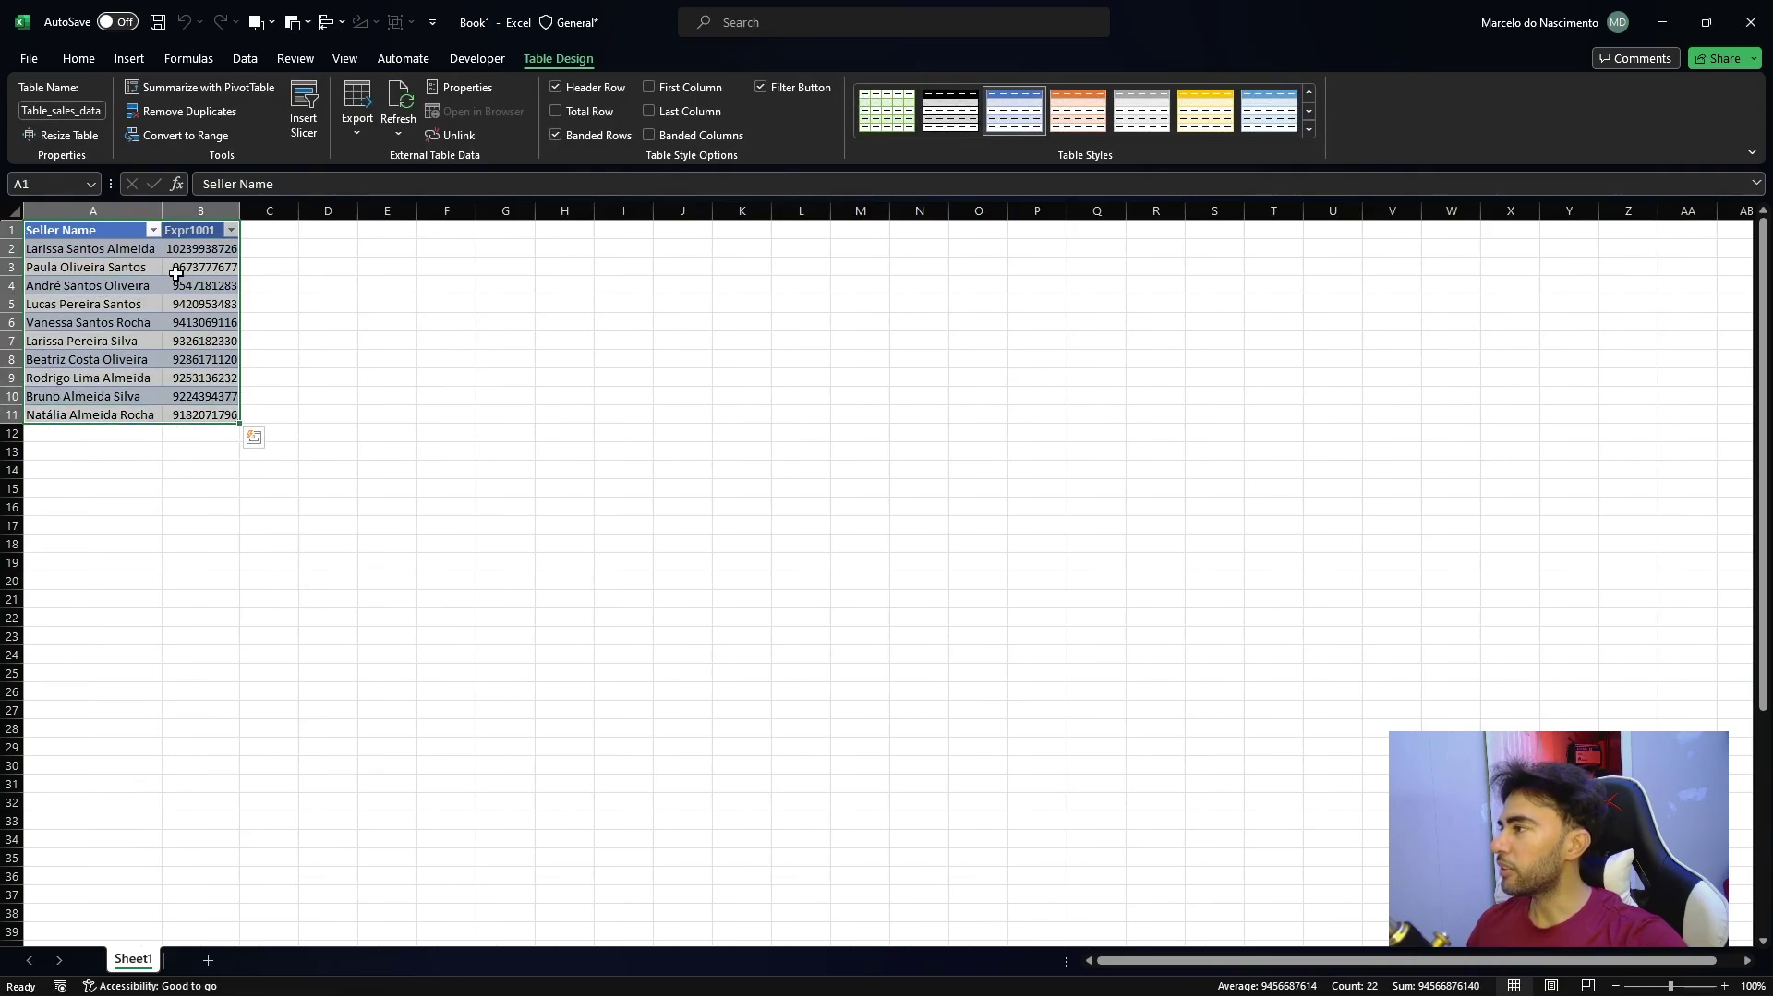
drag(194, 238, 222, 415)
click(180, 230)
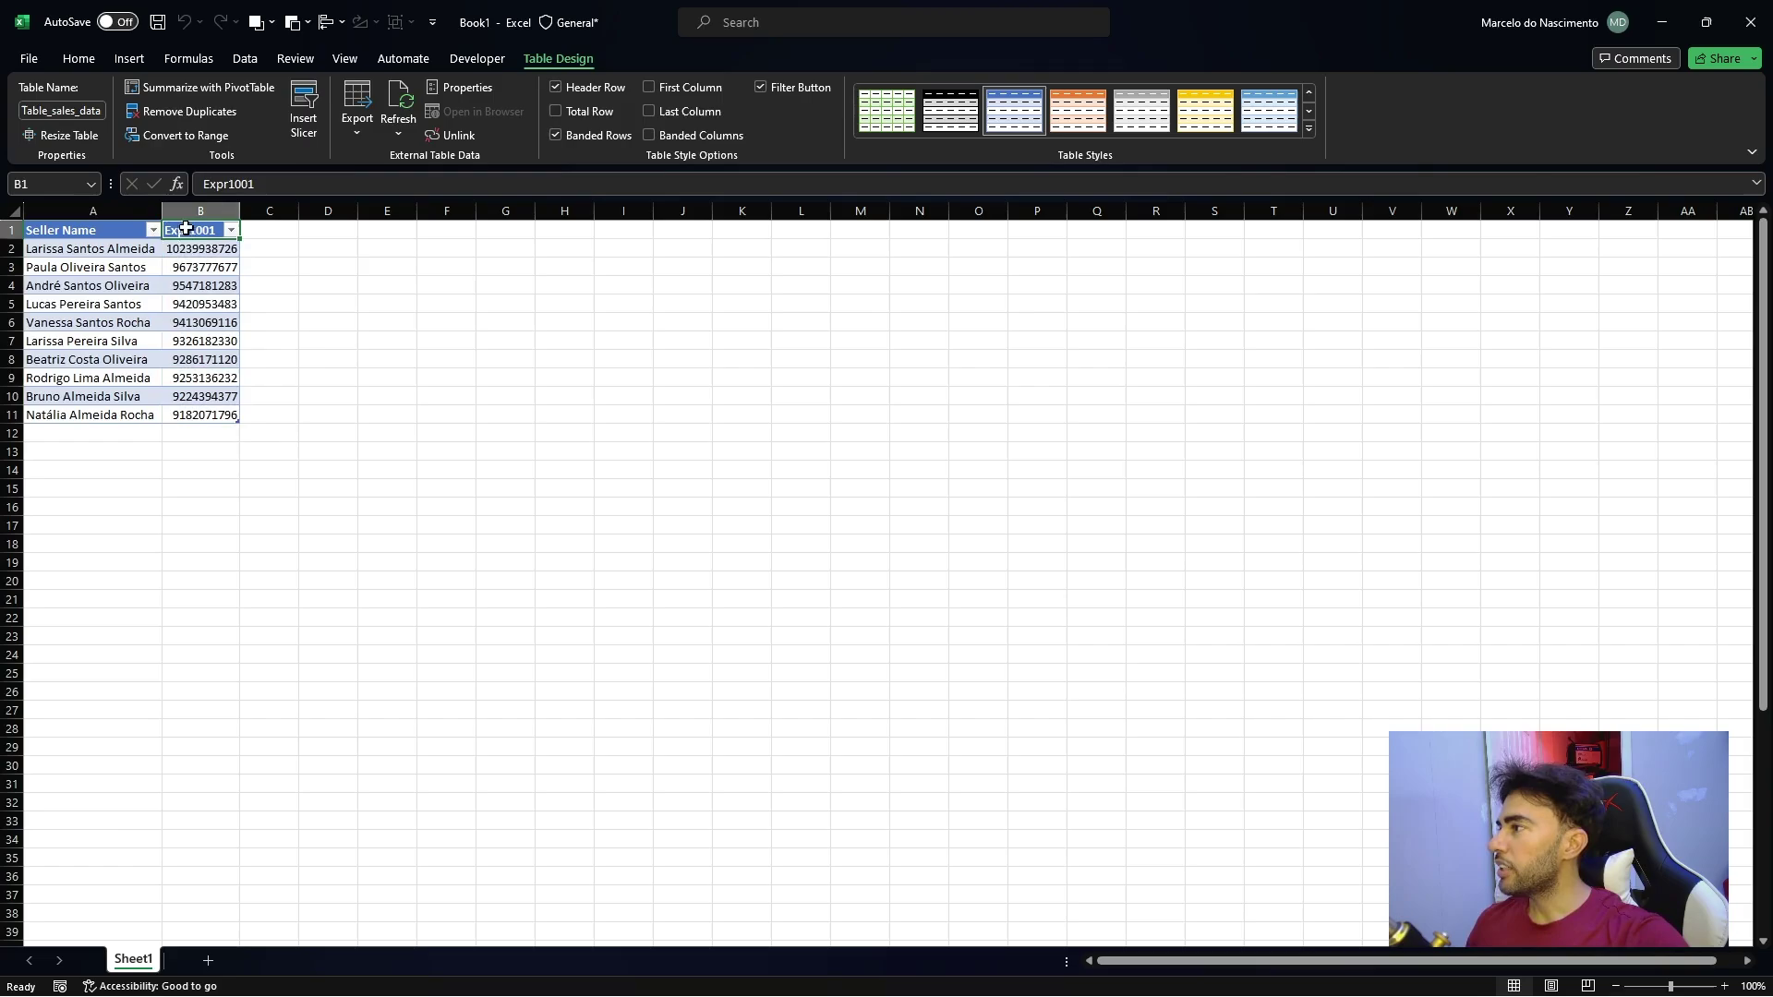
click(119, 283)
click(98, 234)
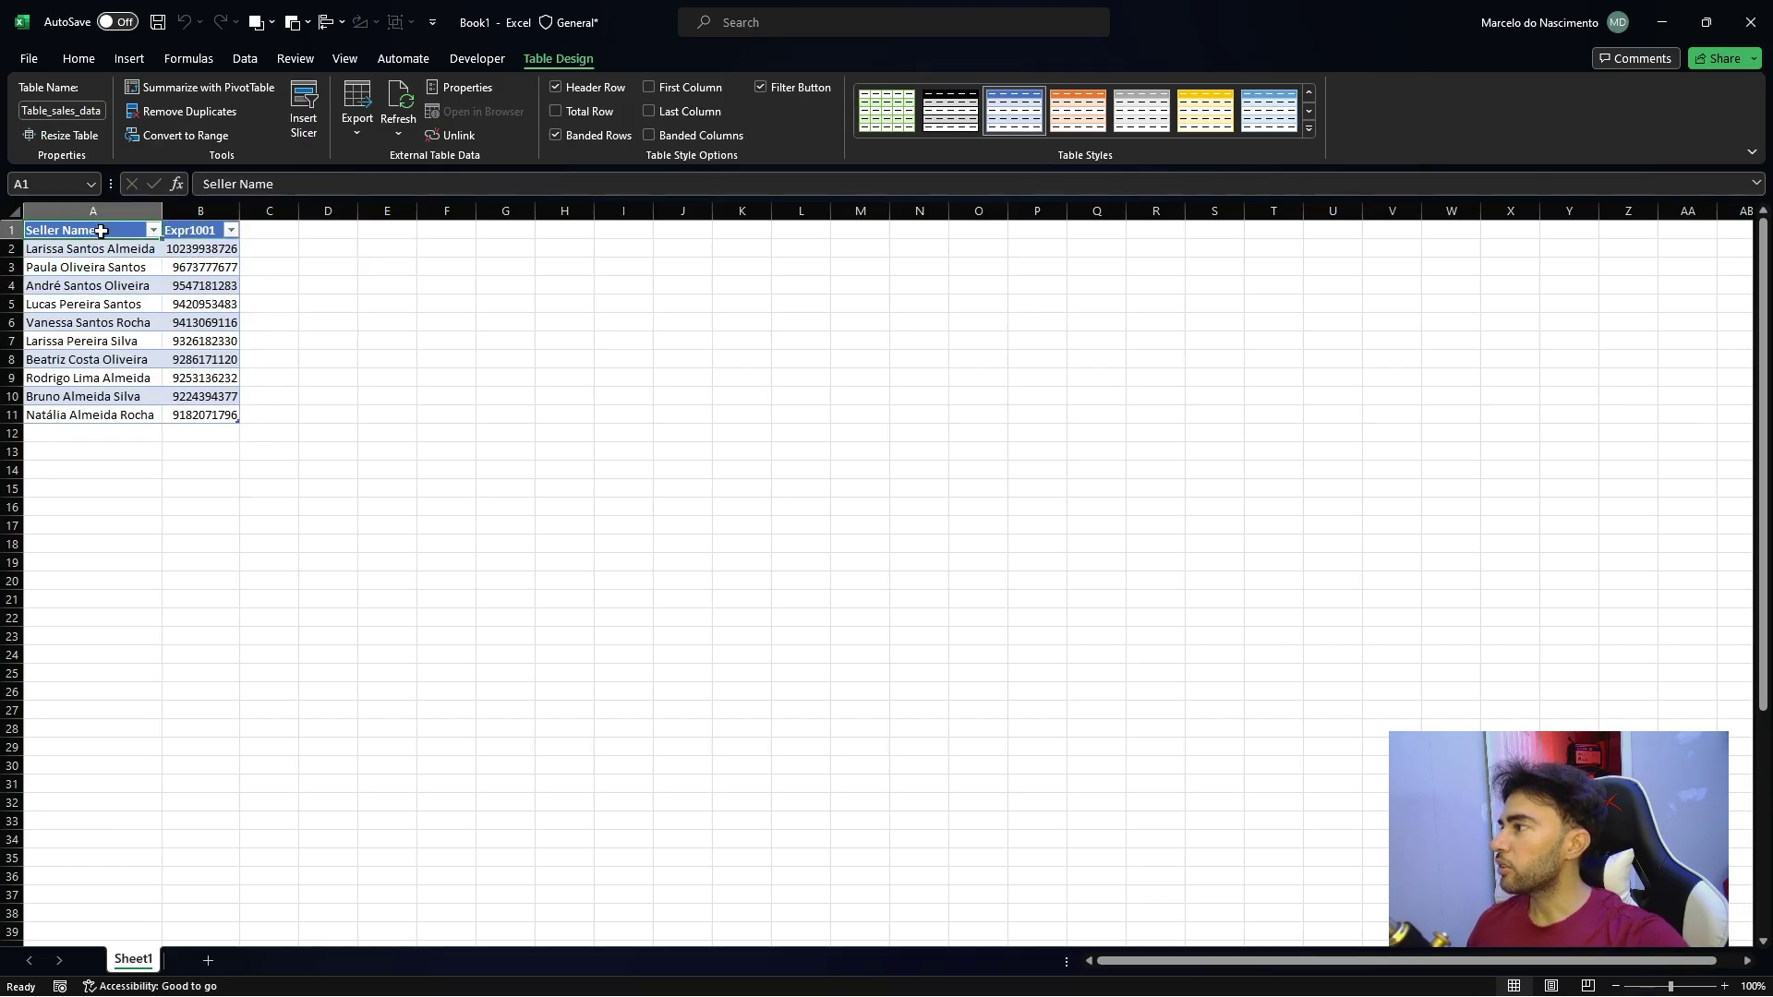
click(247, 60)
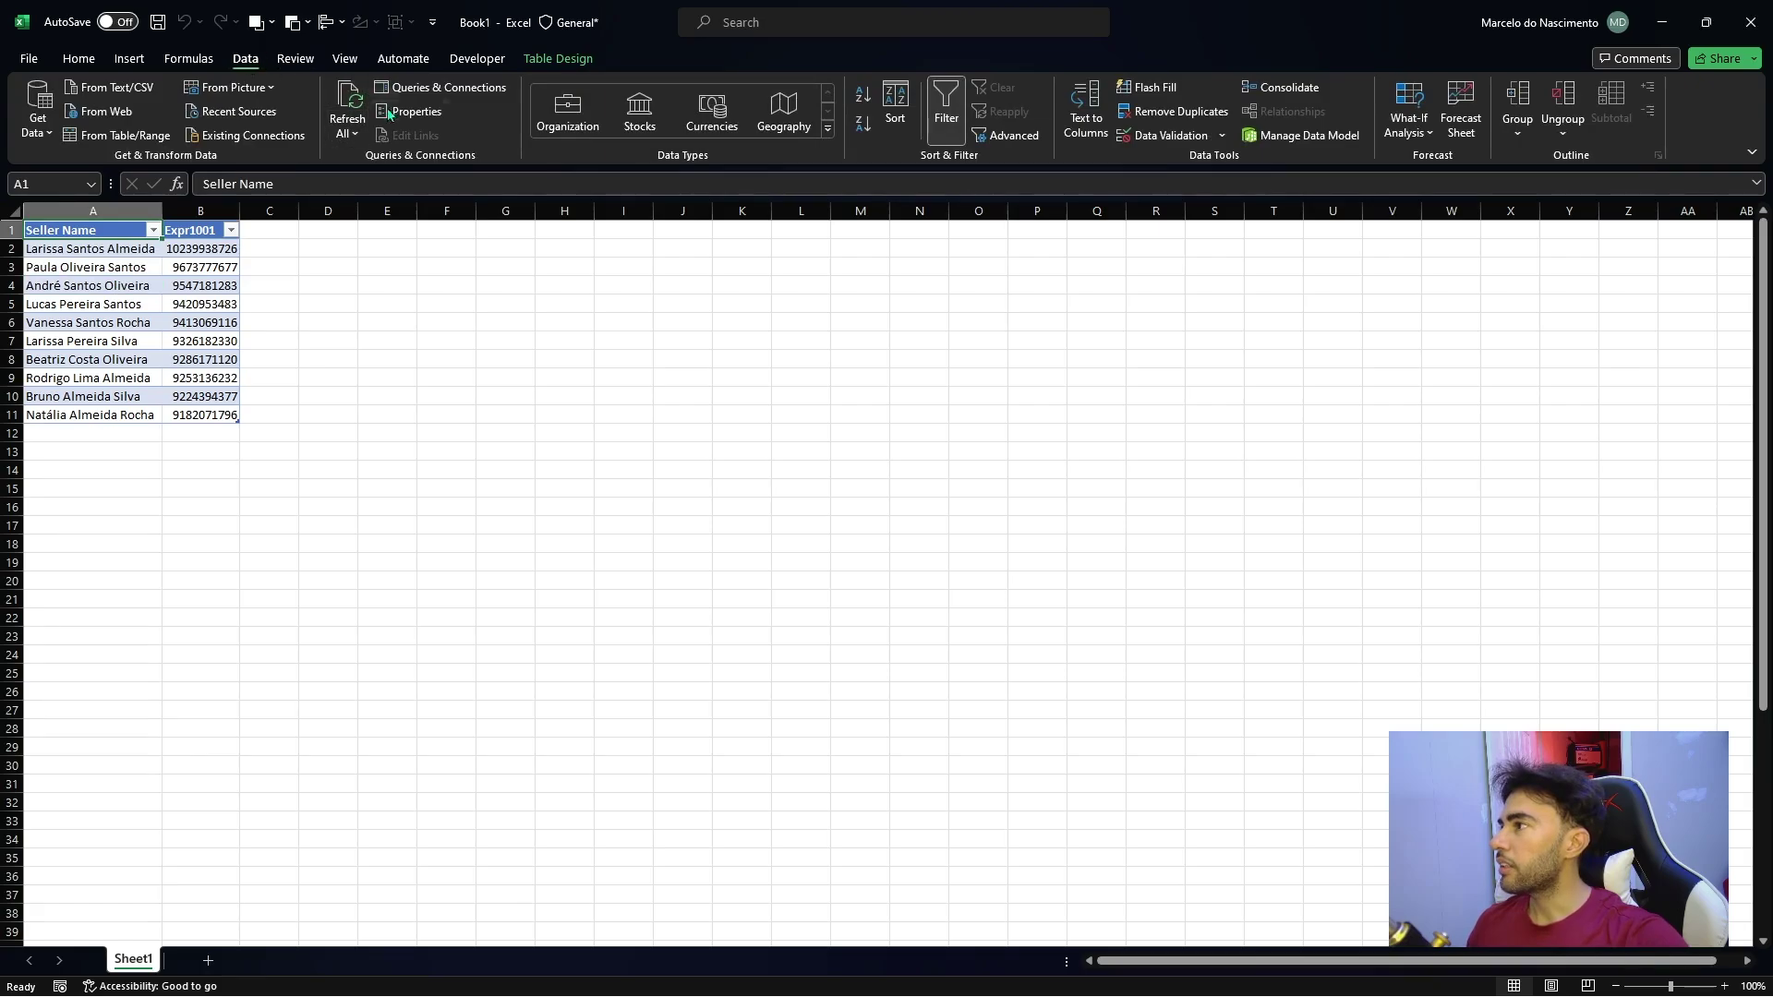
Append AS Total after SUM([Purchase Amount]) in the sales_data connection's command text.
click(445, 90)
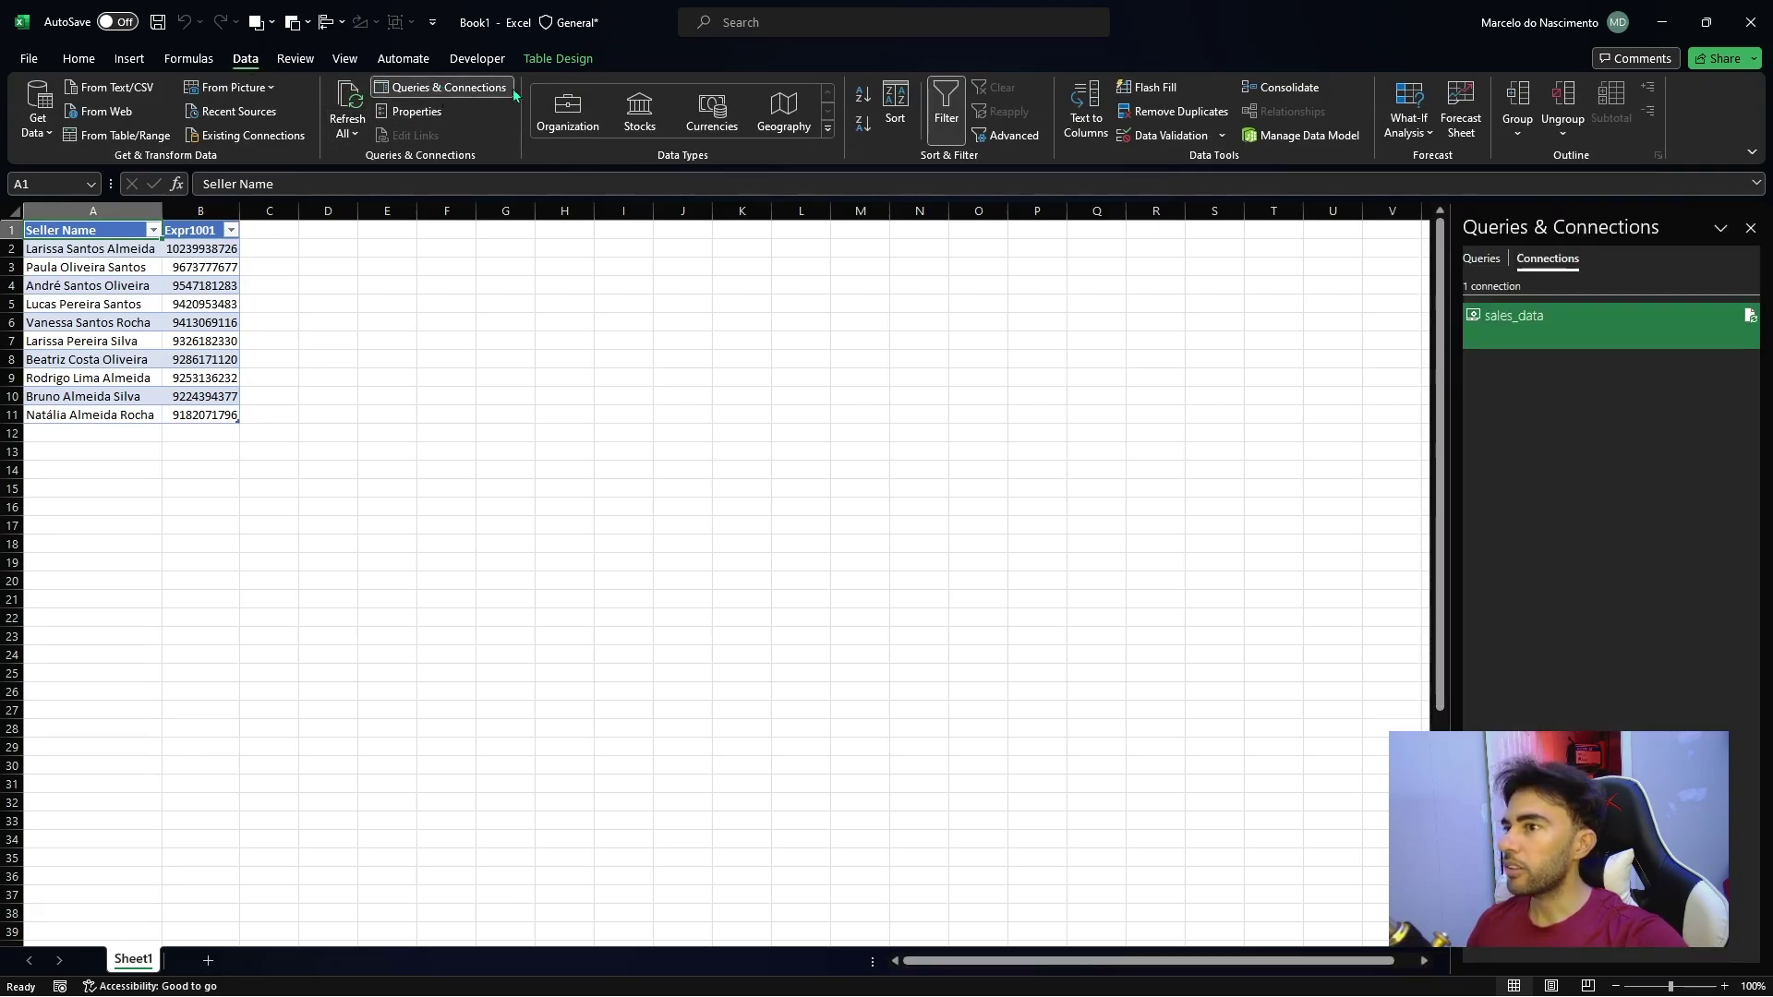
double_click(1584, 329)
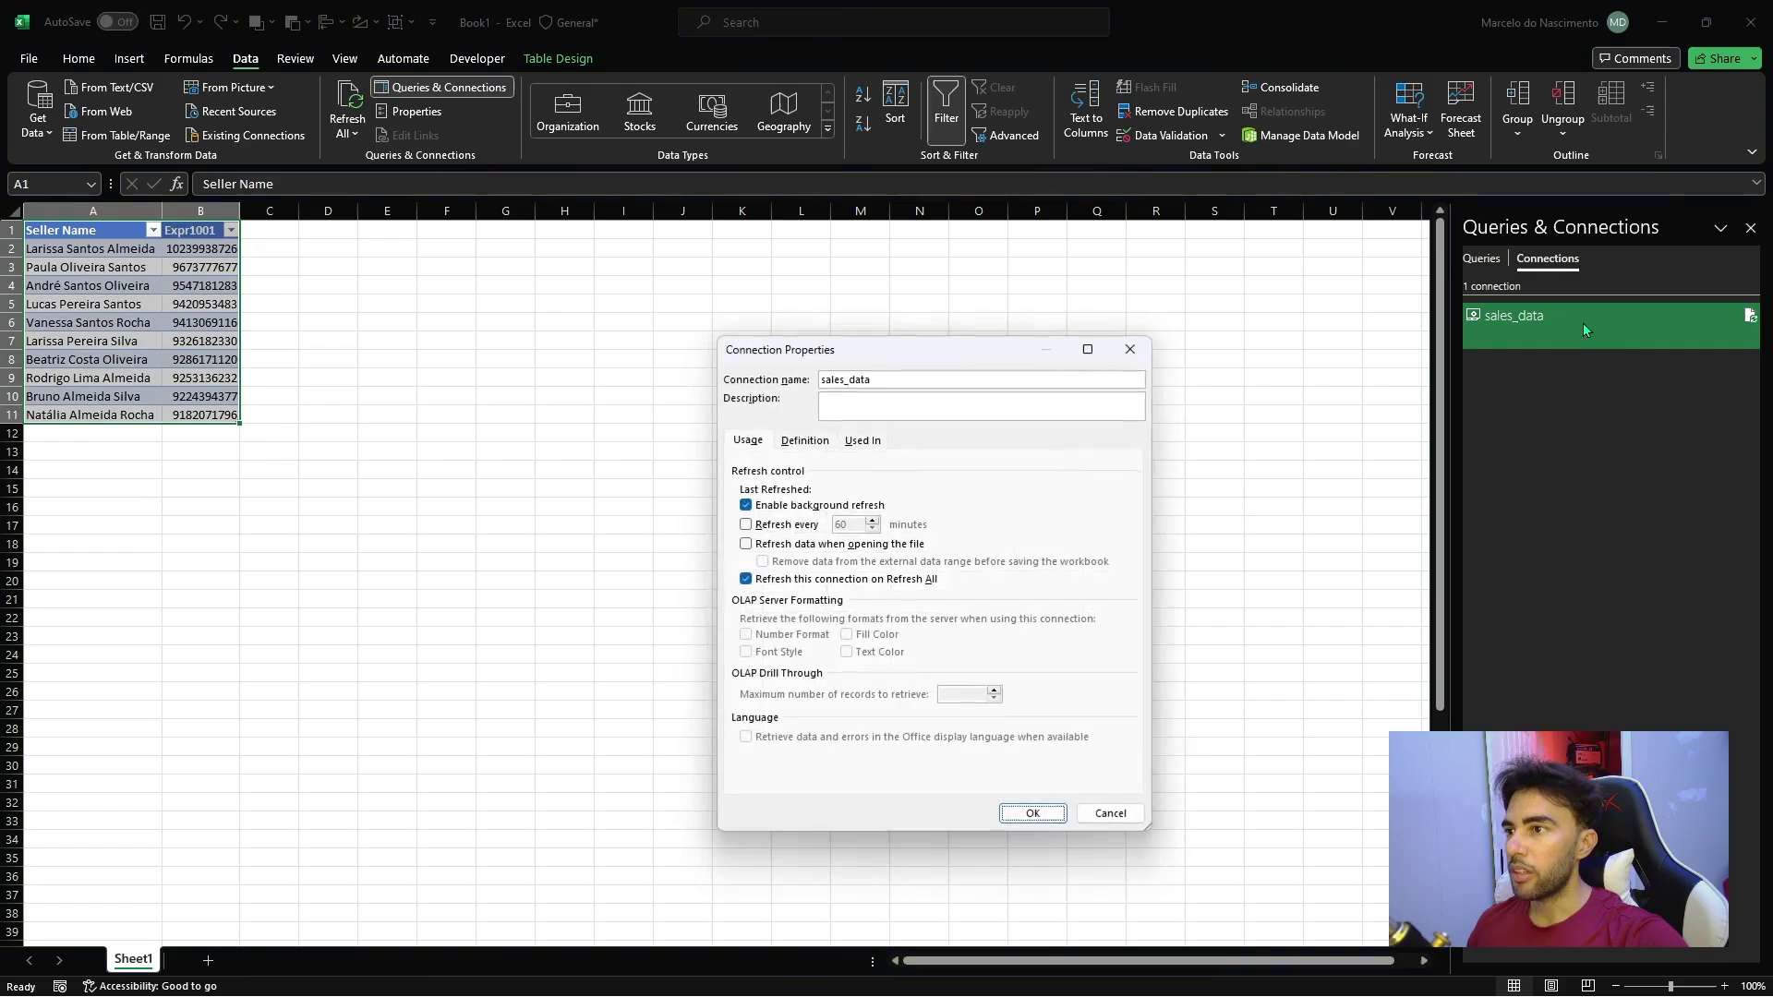
click(805, 441)
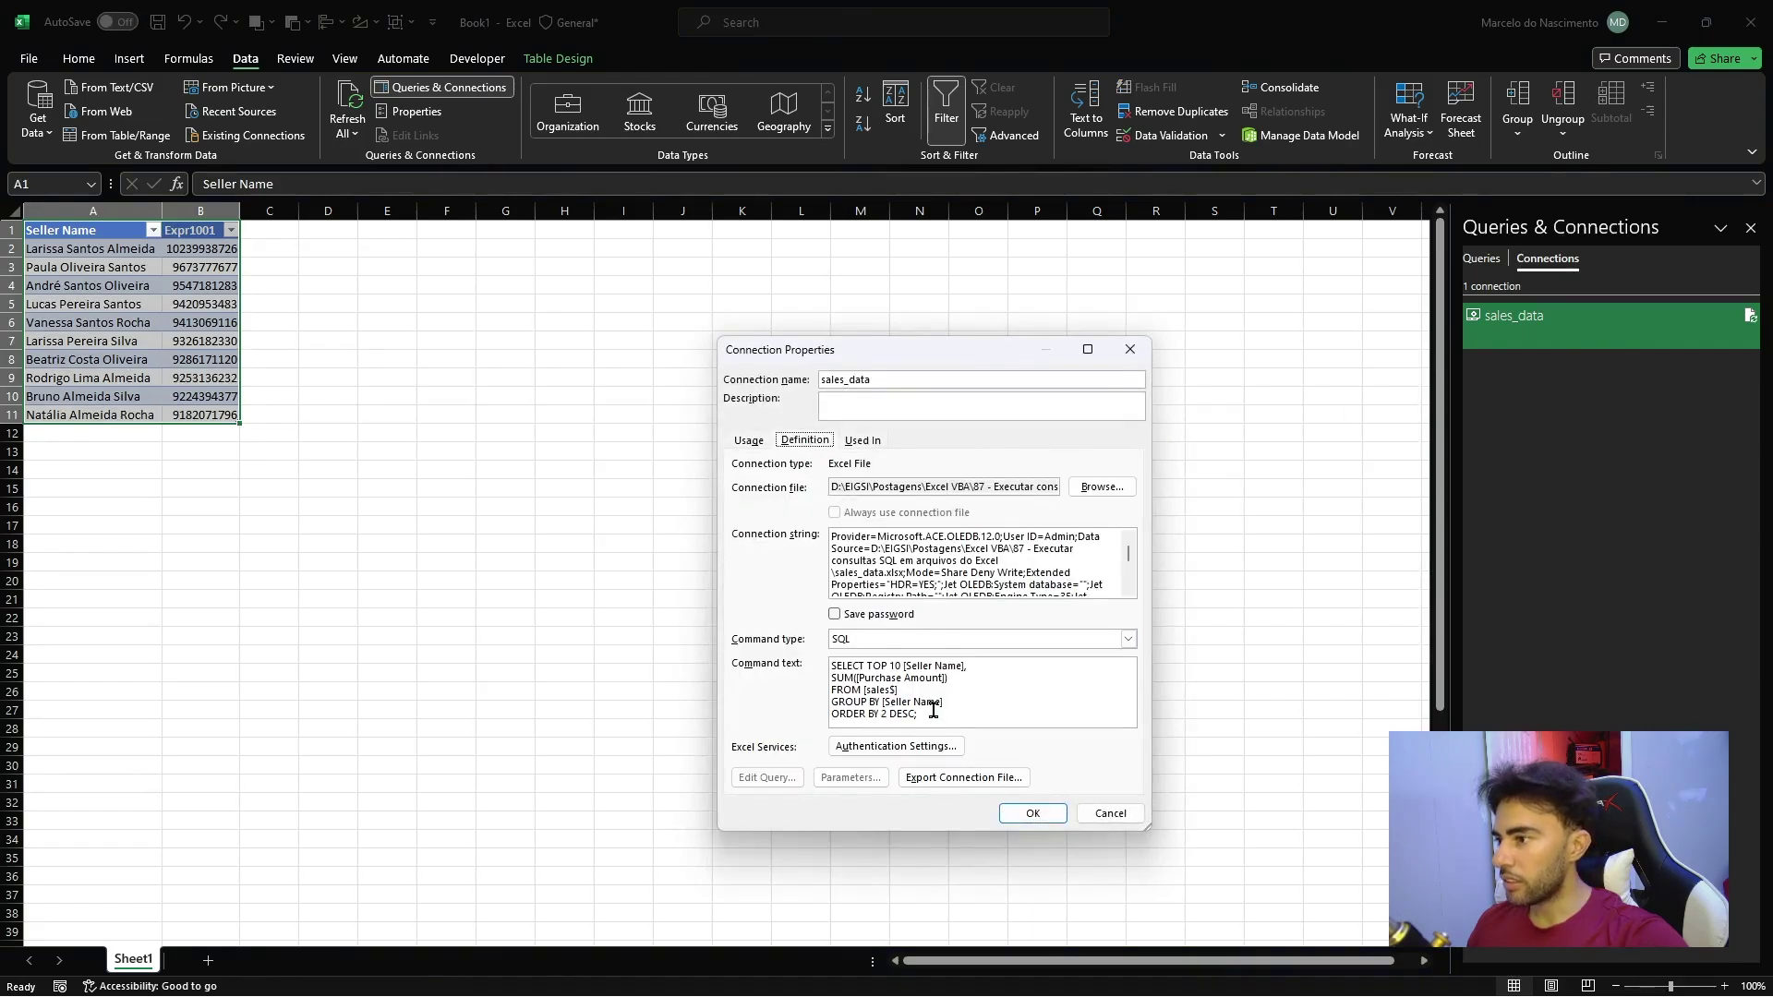
click(961, 680)
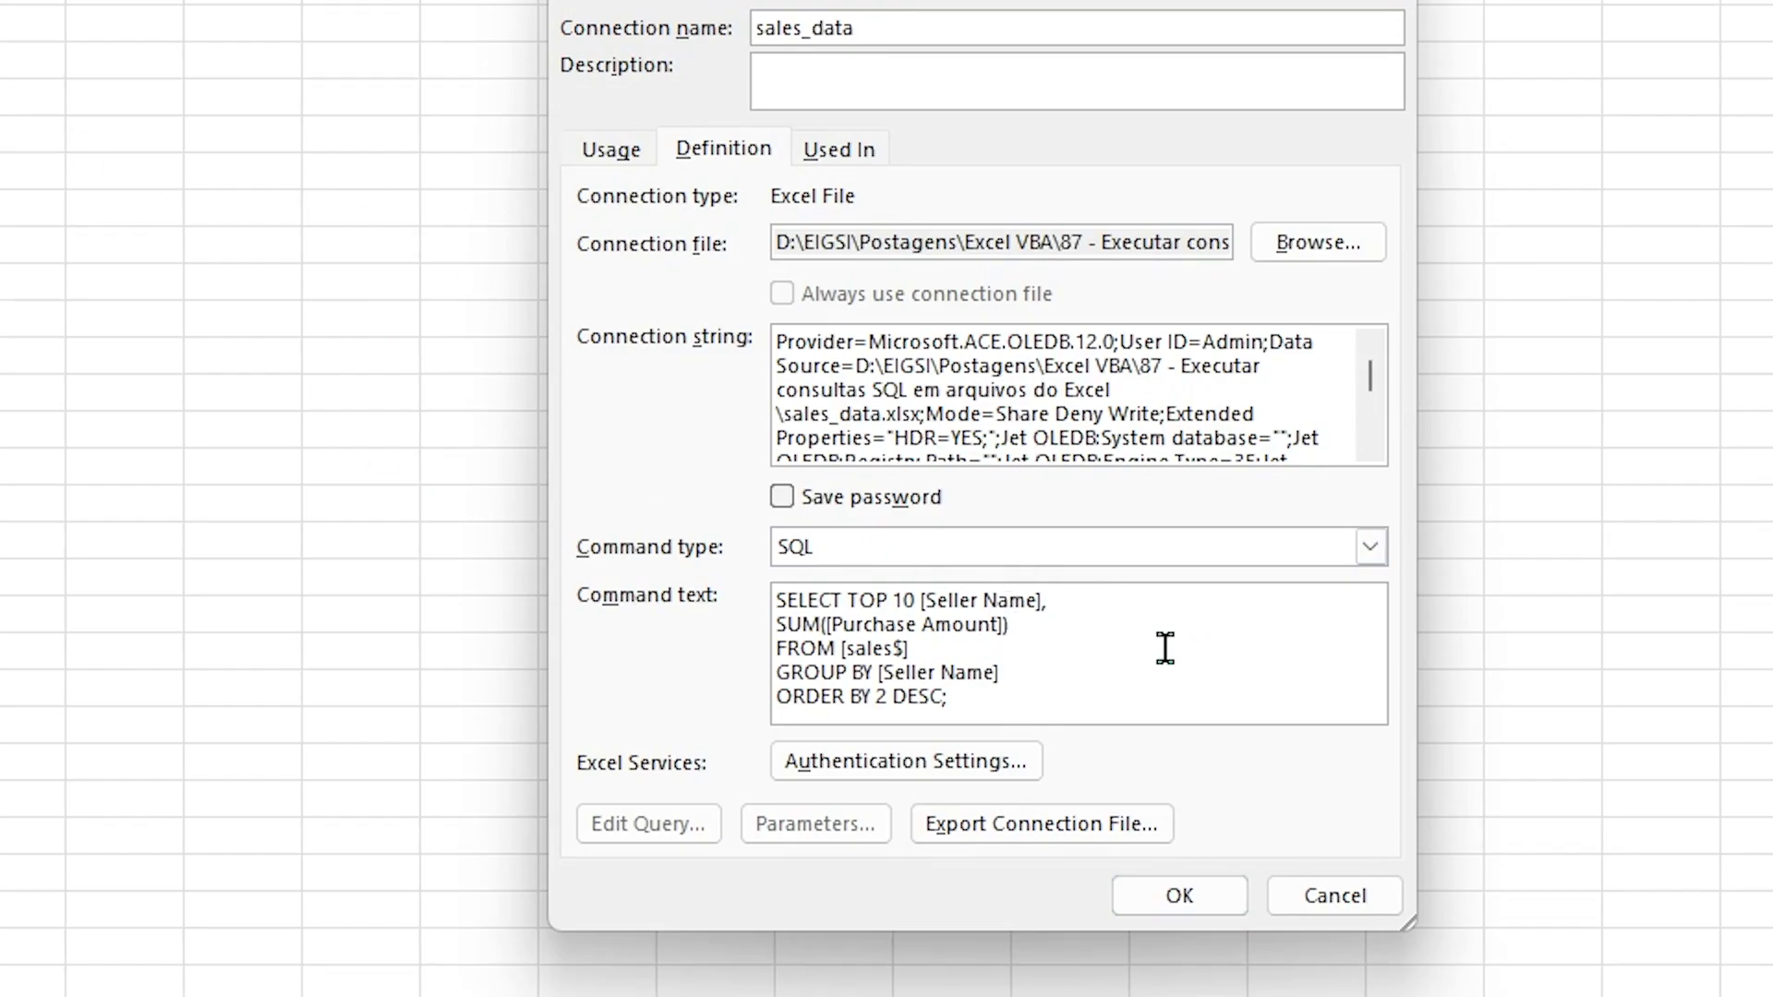
text(as)
key(BackSpace)
key(BackSpace)
text(AS Total)
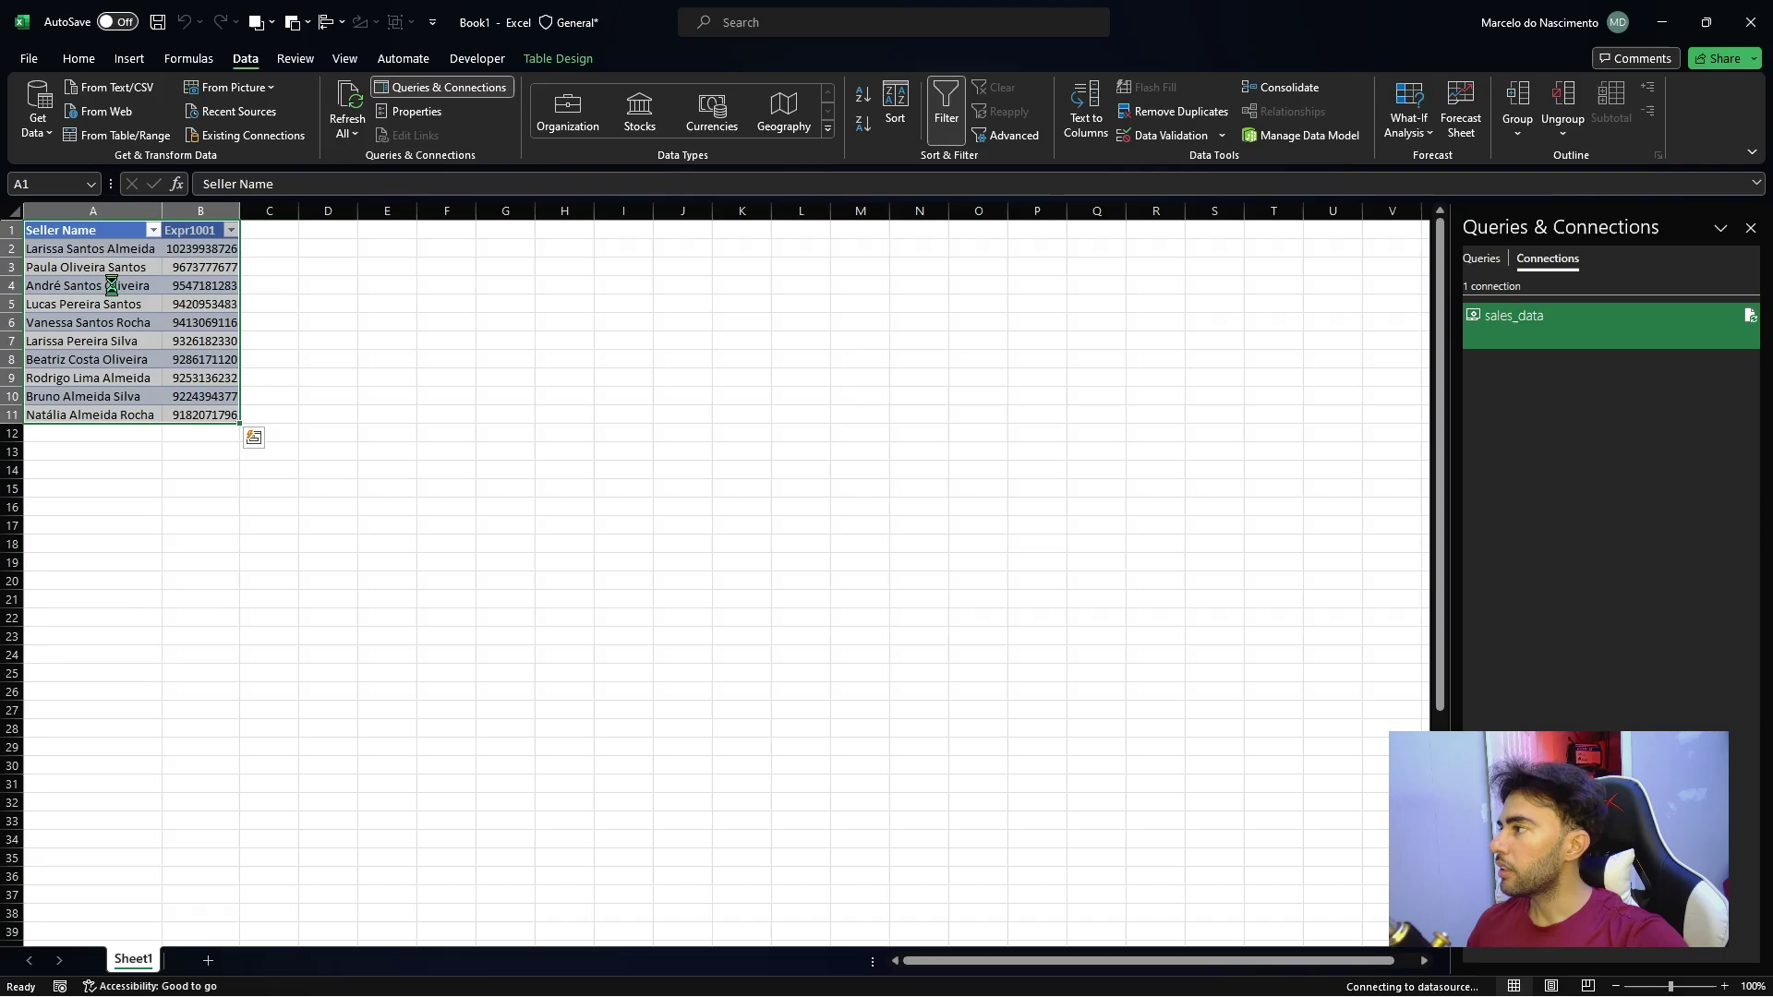
Check the refreshed table's Total column values, seller names and both header cells.
scroll(111, 287, up, 4)
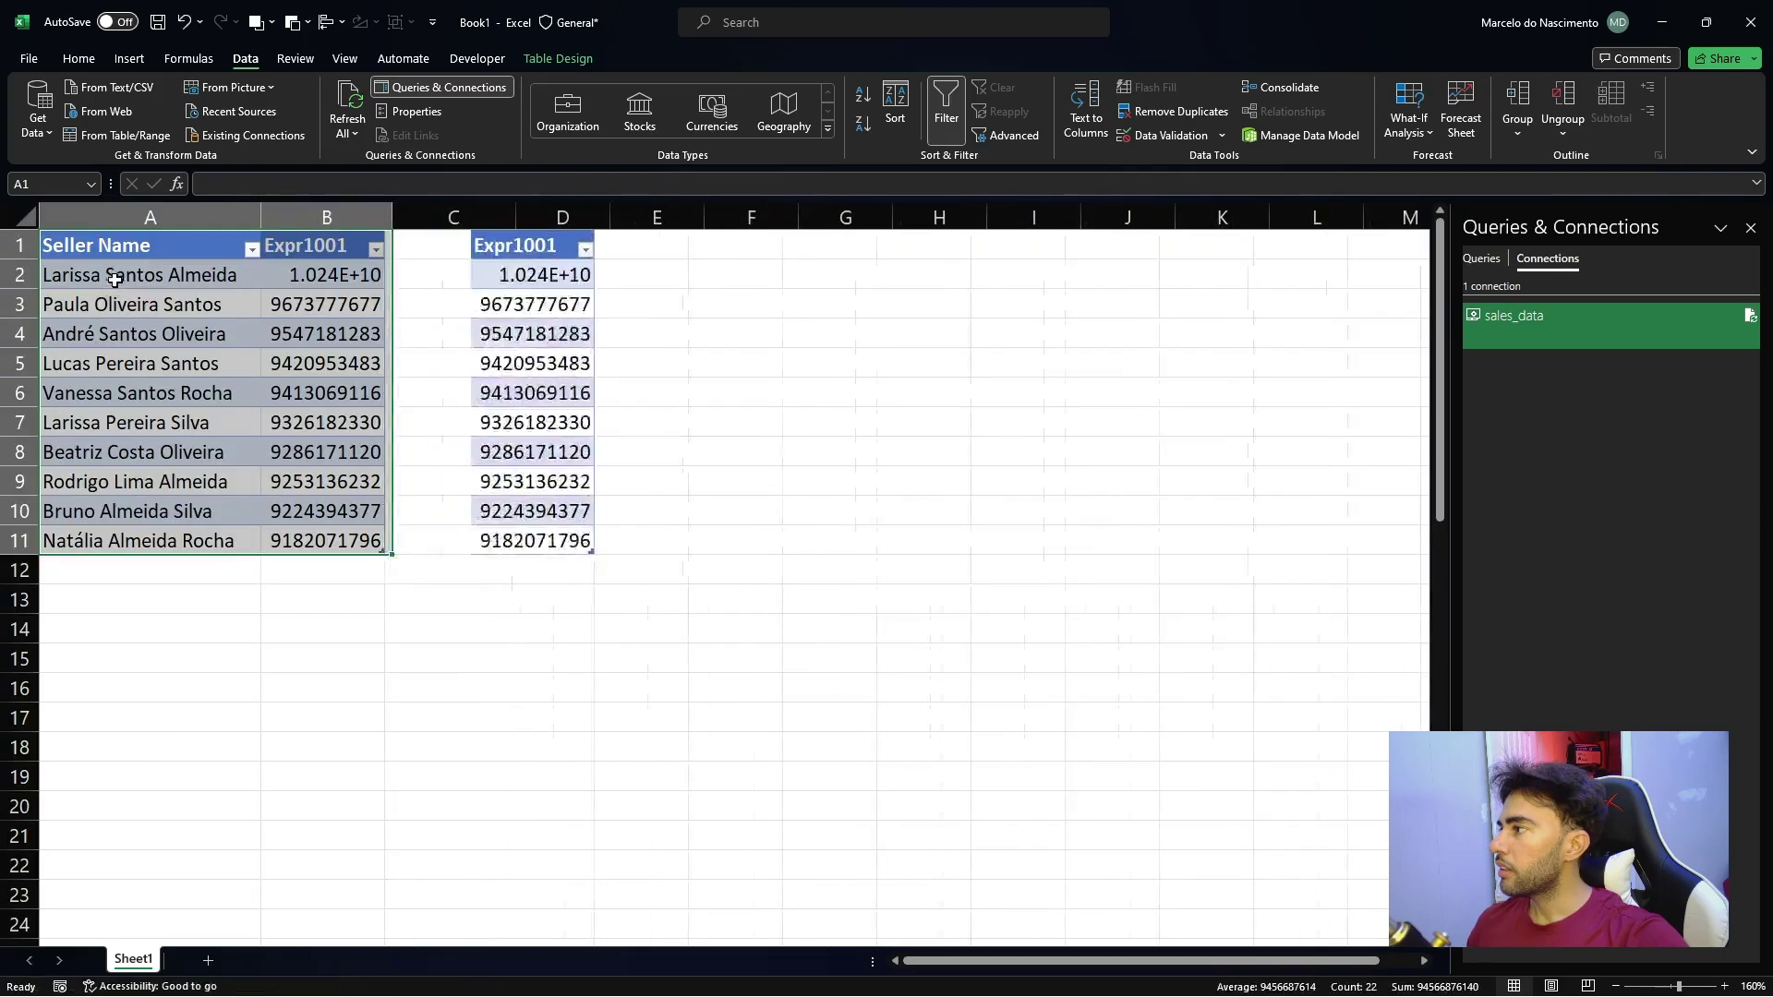
click(318, 244)
click(305, 232)
click(307, 248)
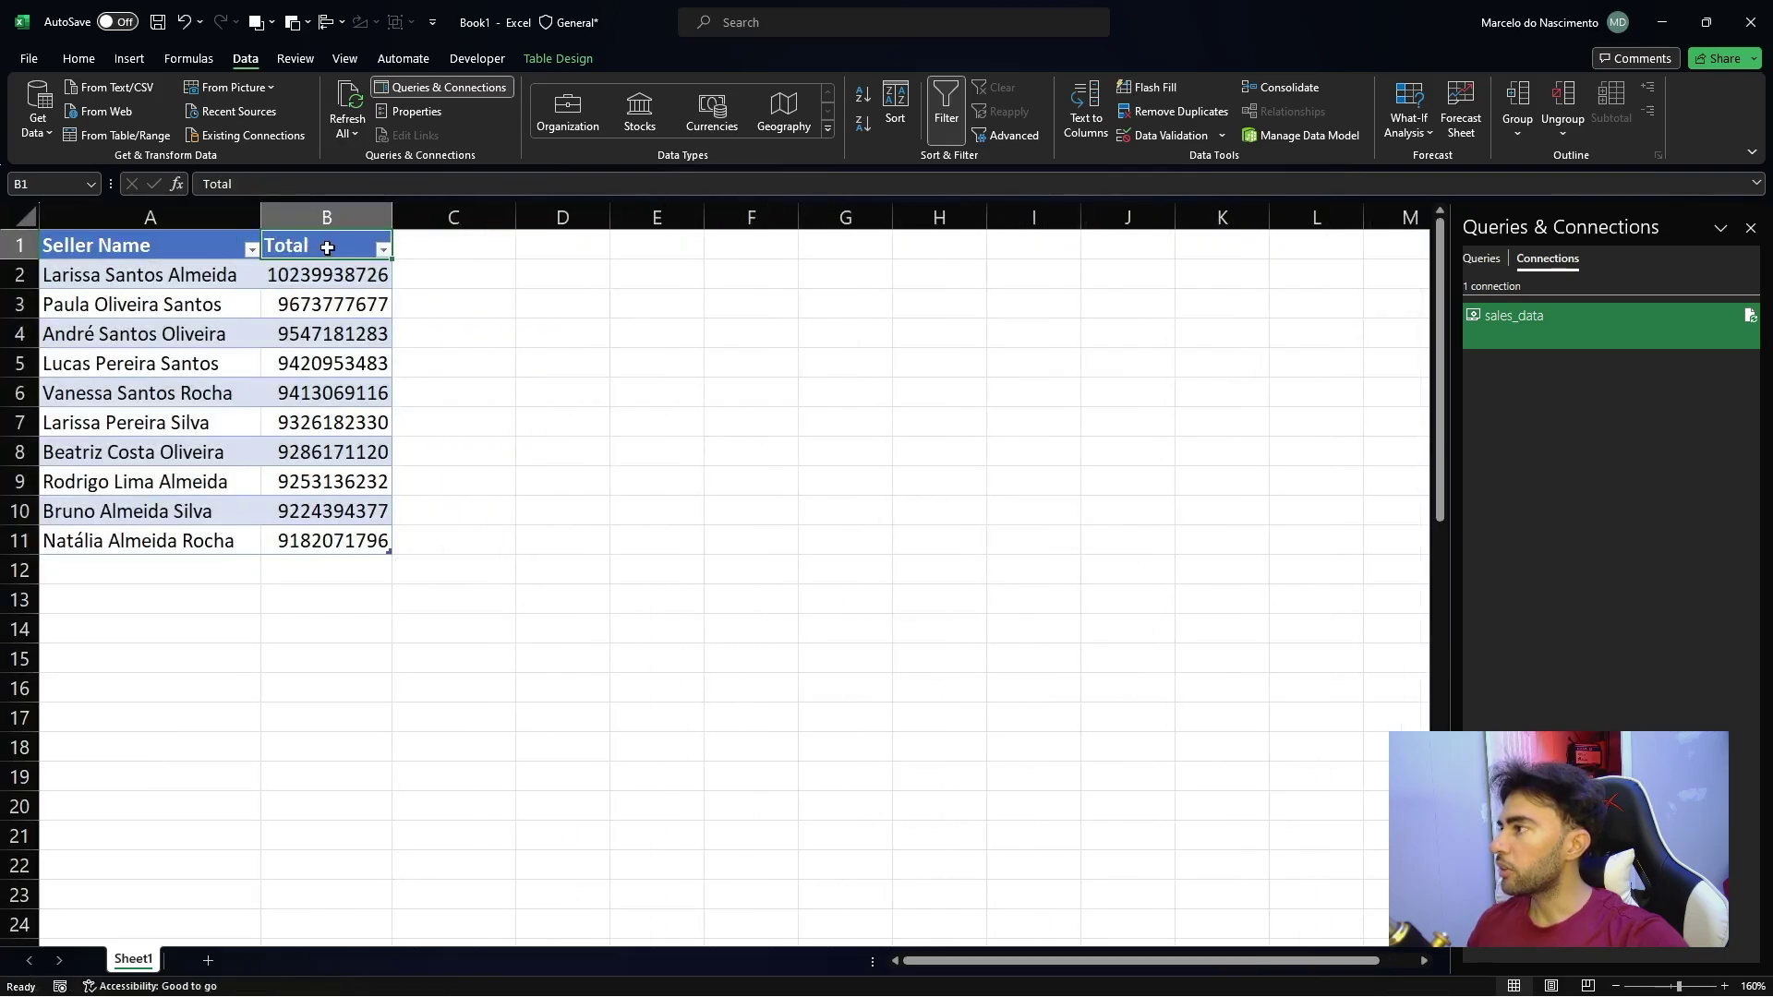
key(ctrl+shift+Down)
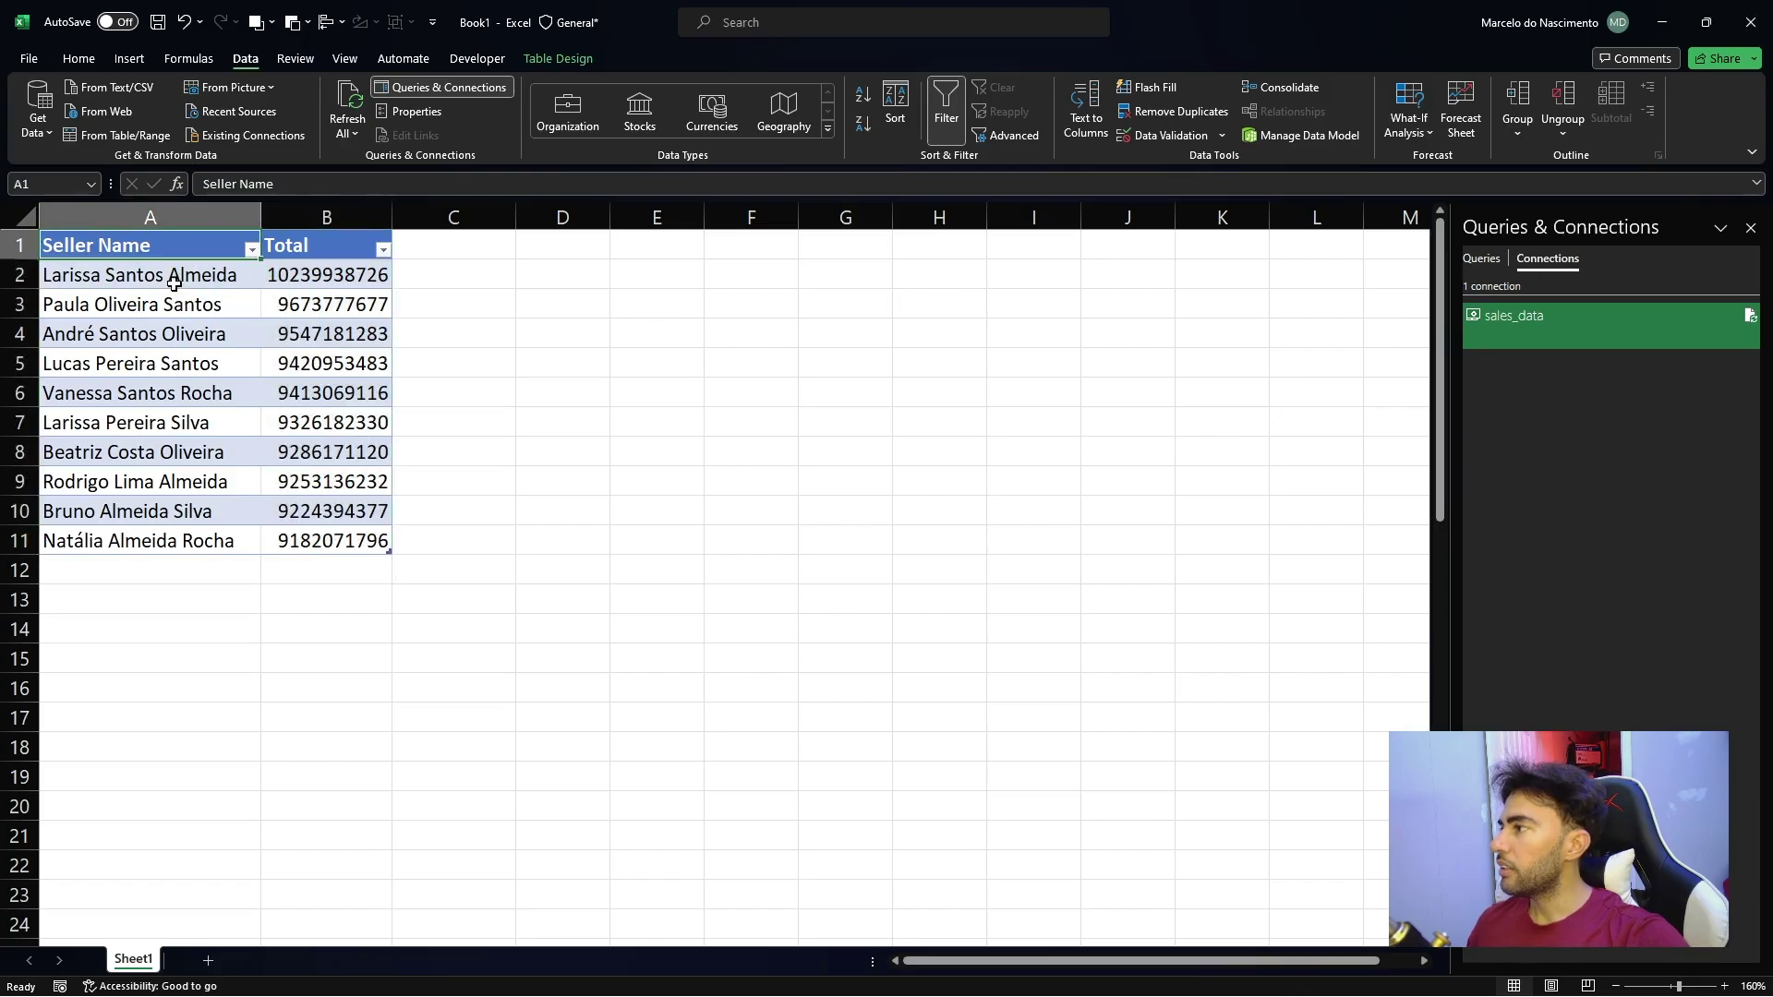
click(174, 285)
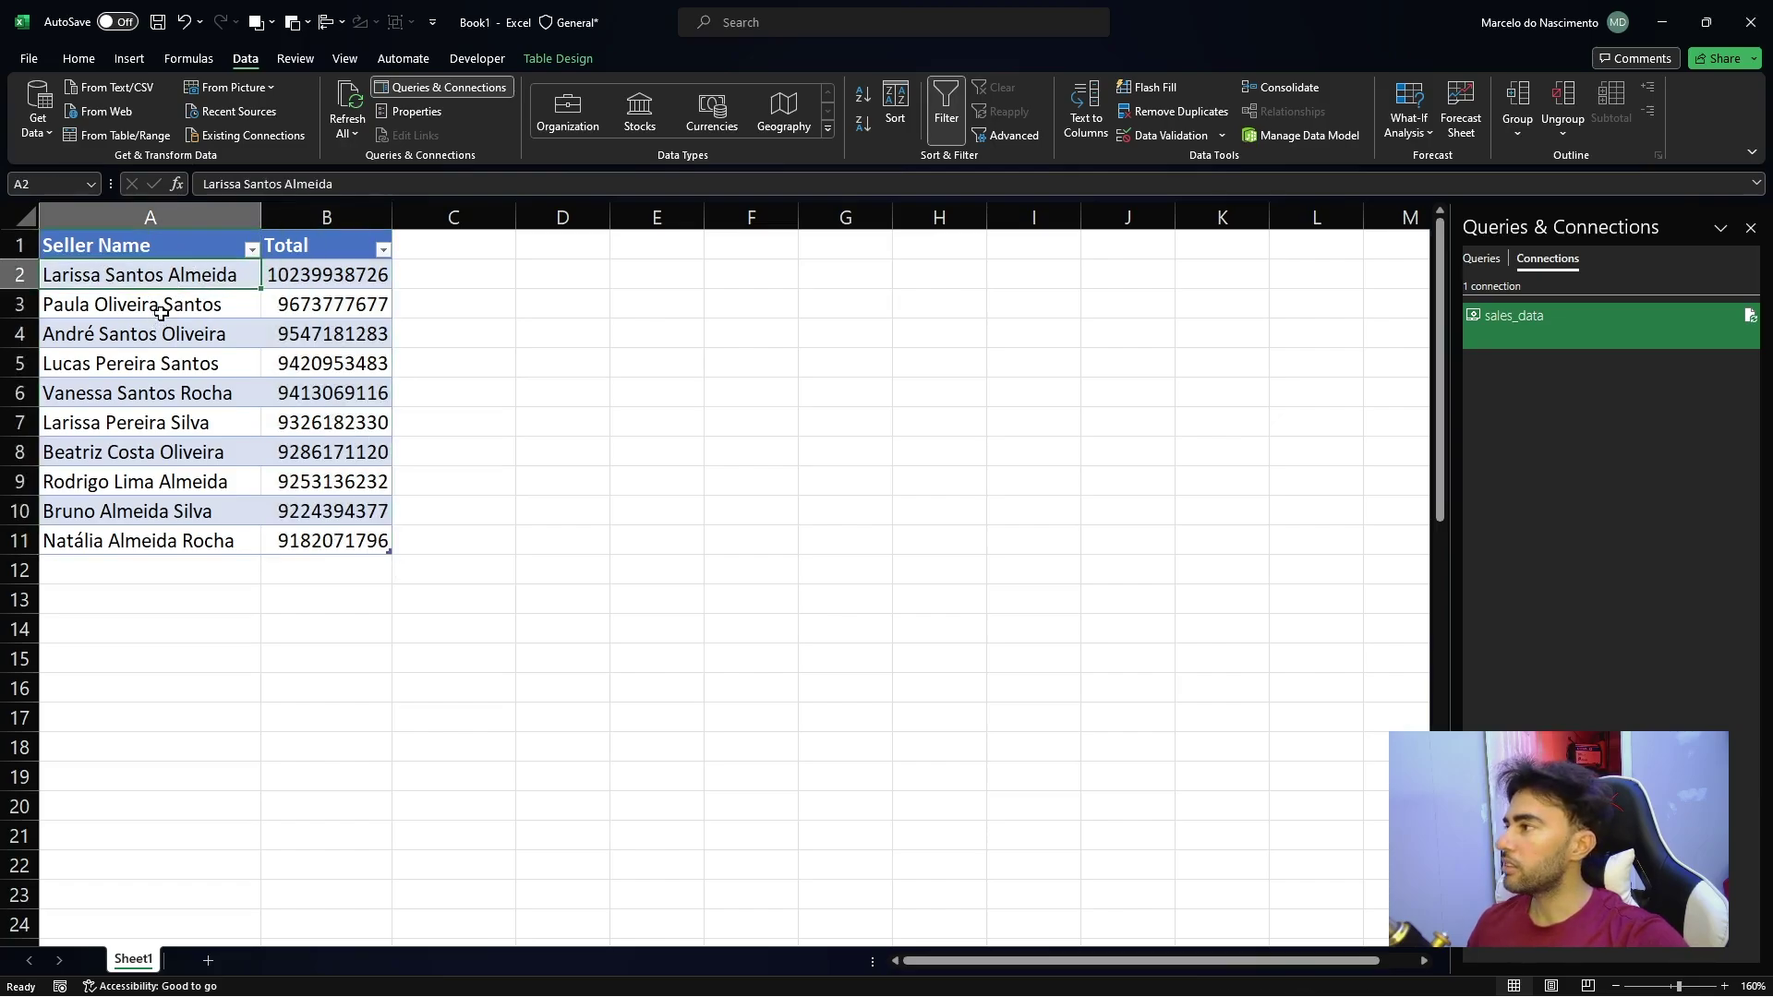
click(162, 312)
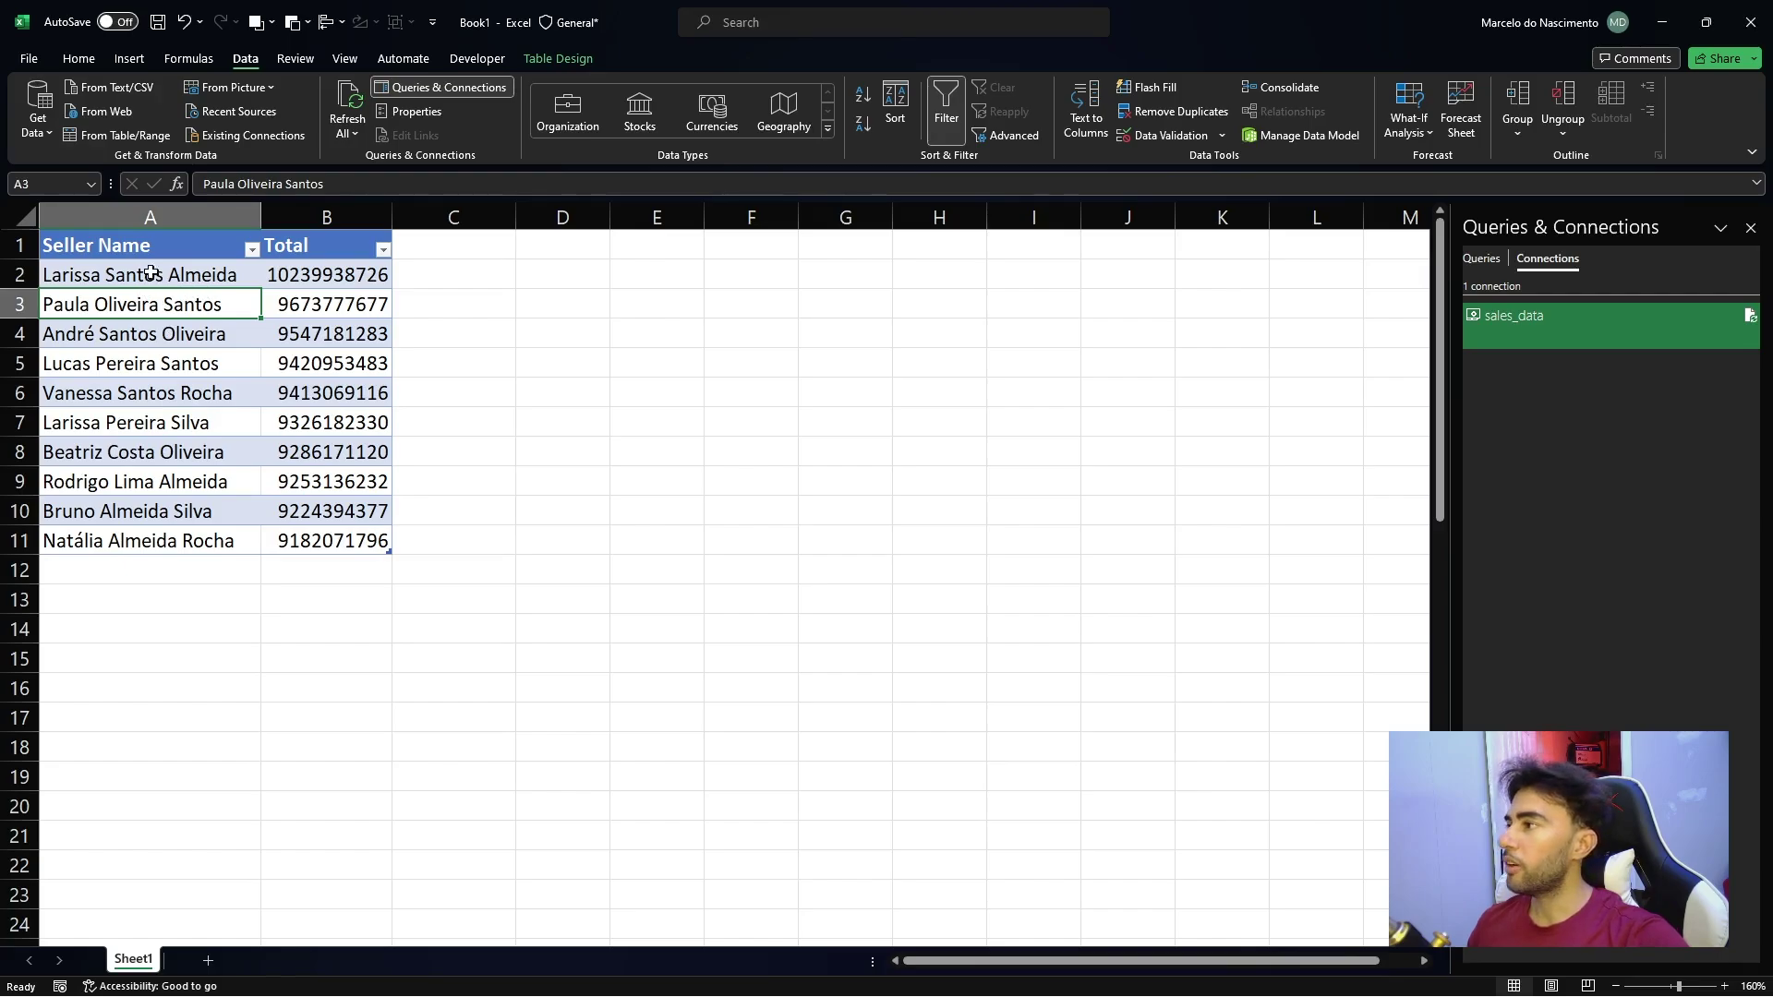
drag(152, 249, 277, 248)
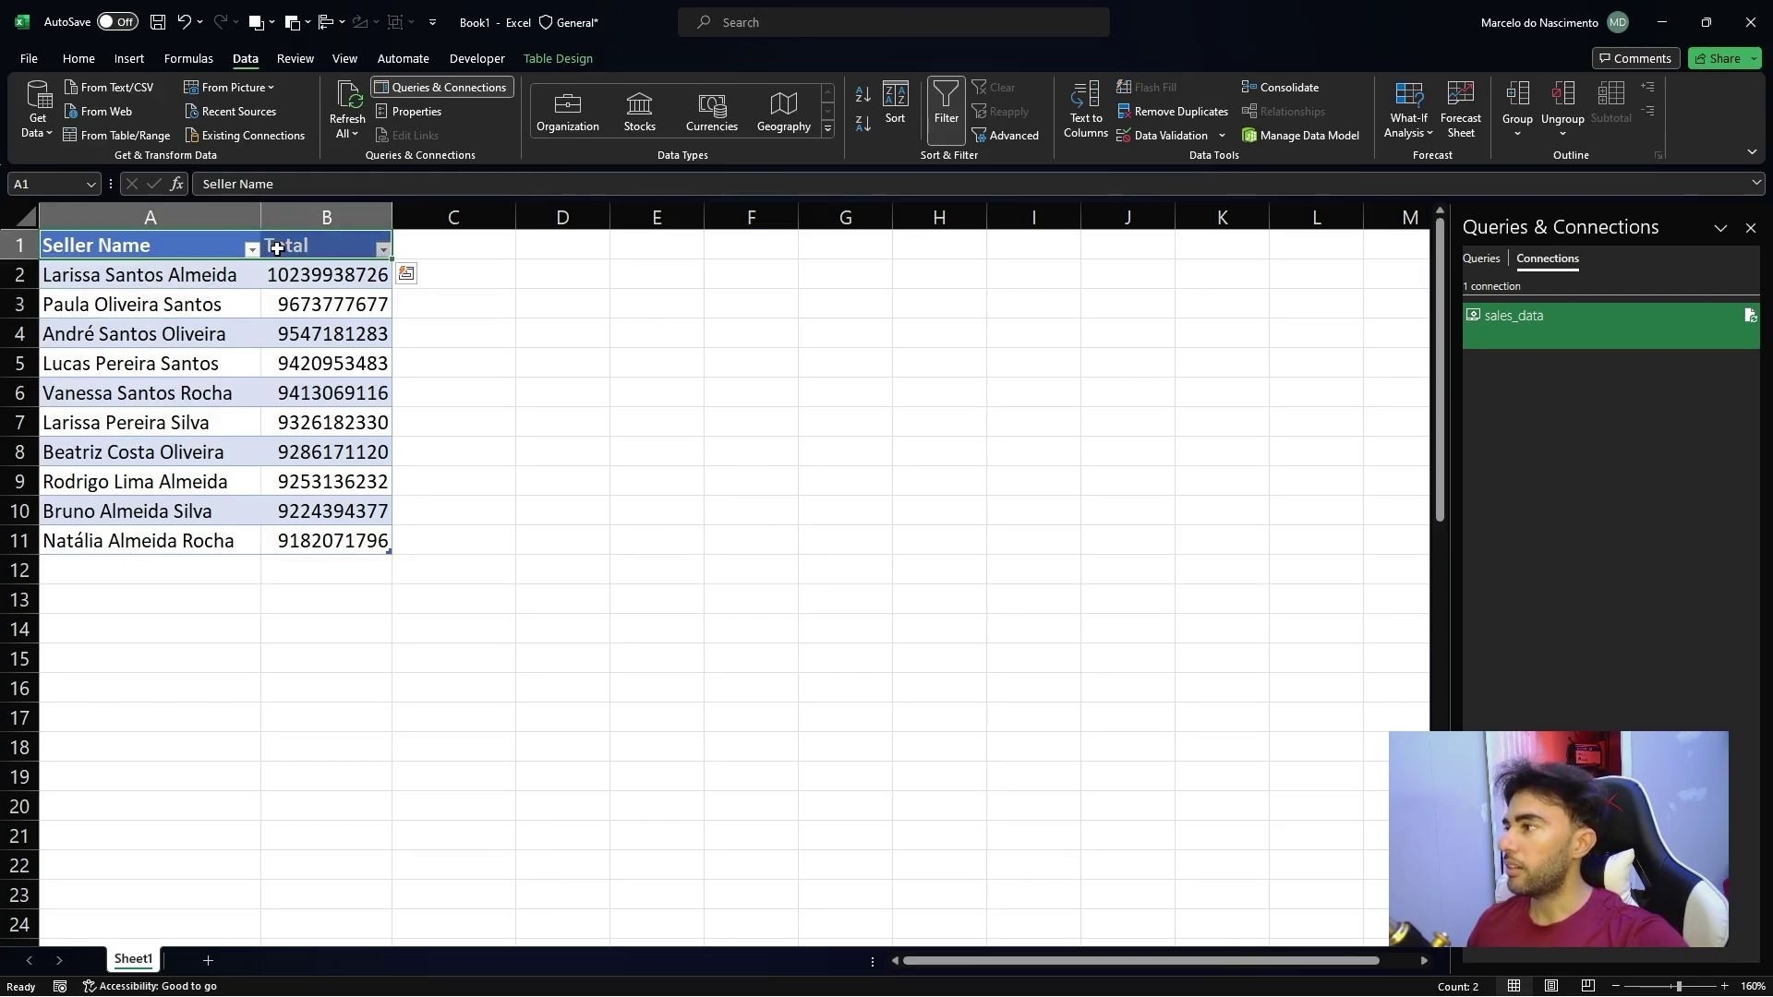